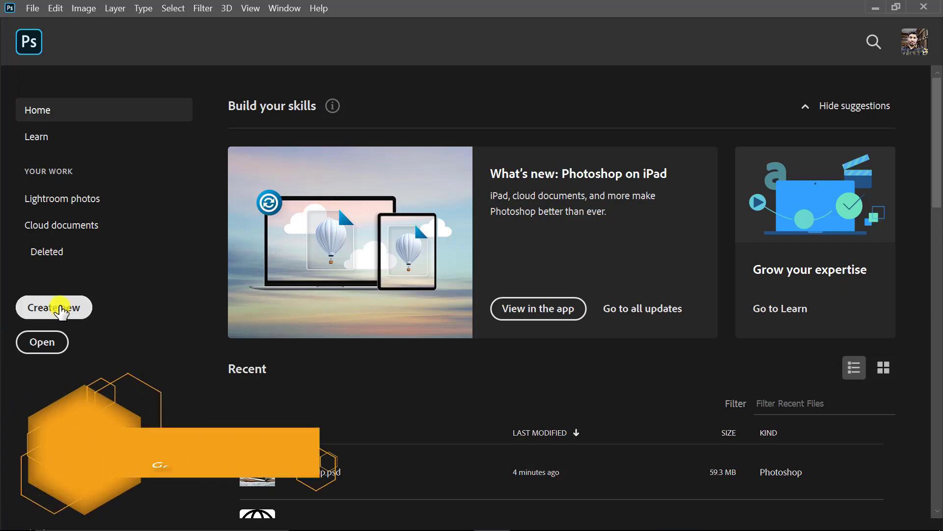
# Create a new 2598 × 1890 px, 300 ppi document named 'Desk Calender Design'
pyautogui.click(62, 307)
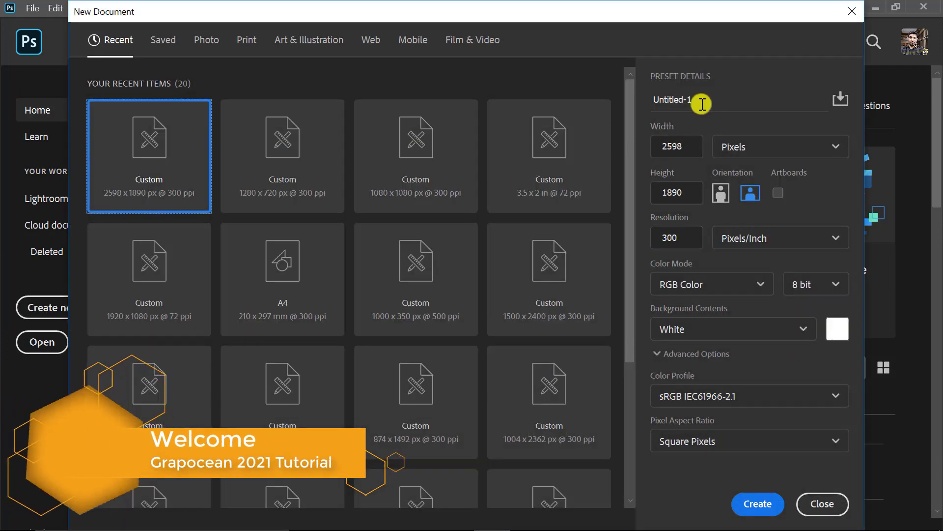
pyautogui.doubleClick(700, 99)
pyautogui.press('BackSpace')
pyautogui.write('Desk')
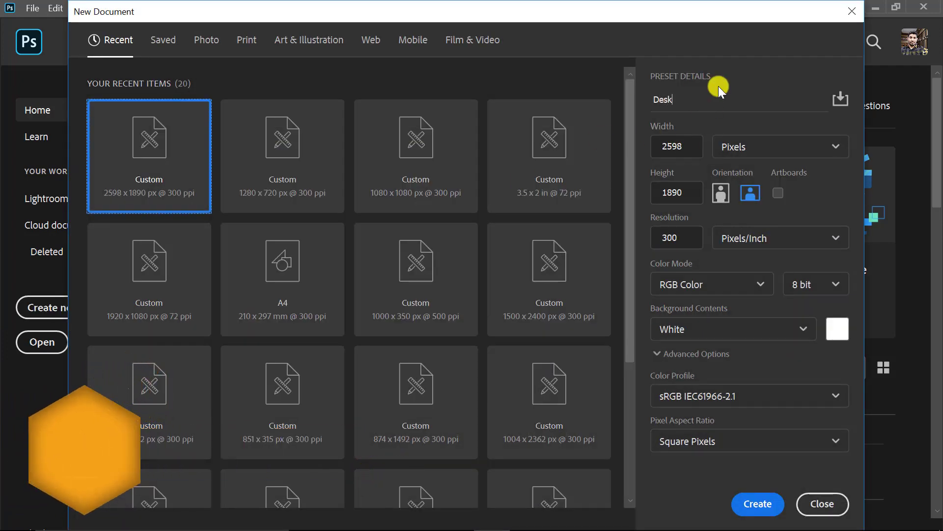
pyautogui.write(' Calender D')
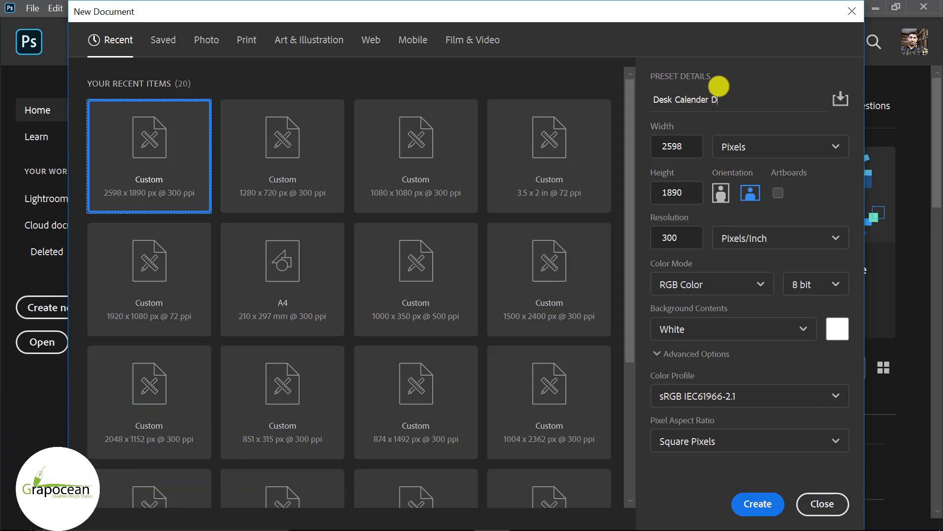
pyautogui.write('esign')
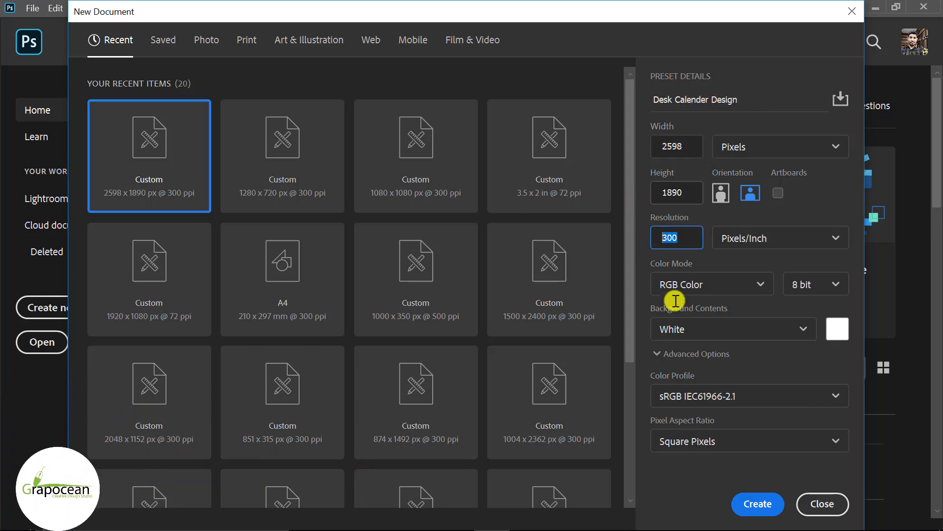
pyautogui.click(764, 504)
# Open the kids classroom photo and the green chalkboard pattern images
pyautogui.scroll(-1, 526, 330)
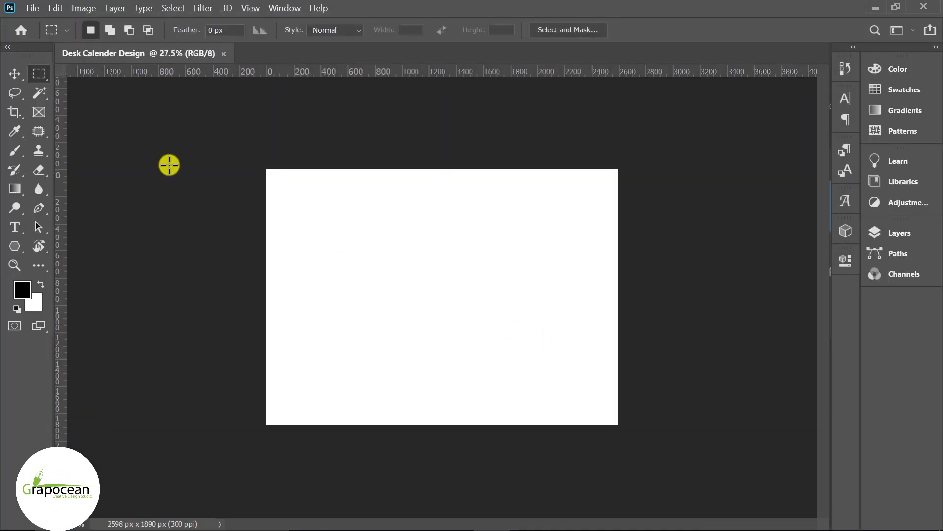
pyautogui.click(32, 9)
pyautogui.click(49, 36)
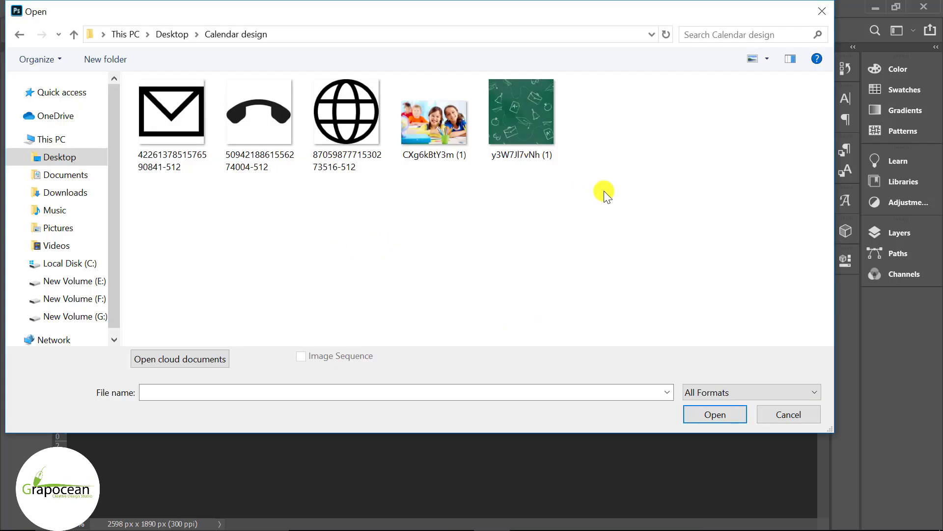
pyautogui.moveTo(604, 193); pyautogui.dragTo(401, 76)
pyautogui.click(714, 354)
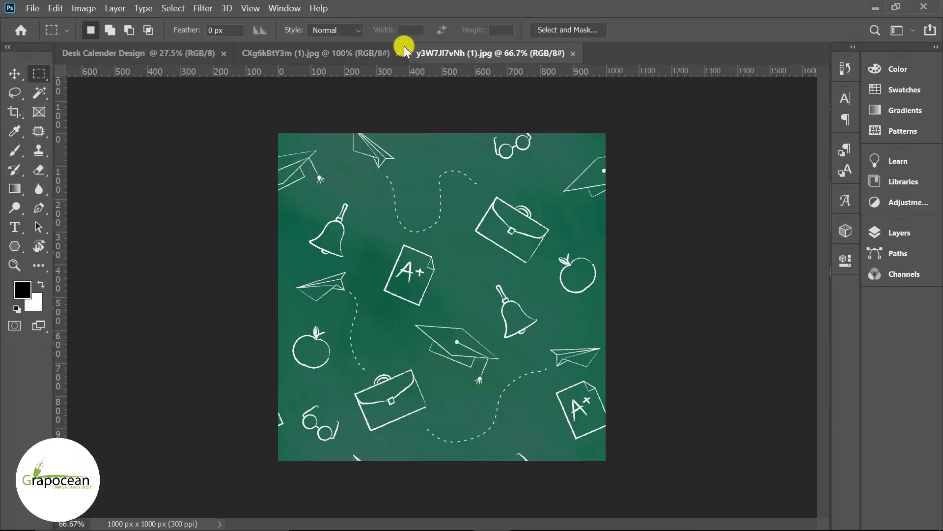
# Unlock the kids photo's Background layer and drag it into Desk Calender Design as a new layer
pyautogui.click(325, 51)
pyautogui.click(892, 234)
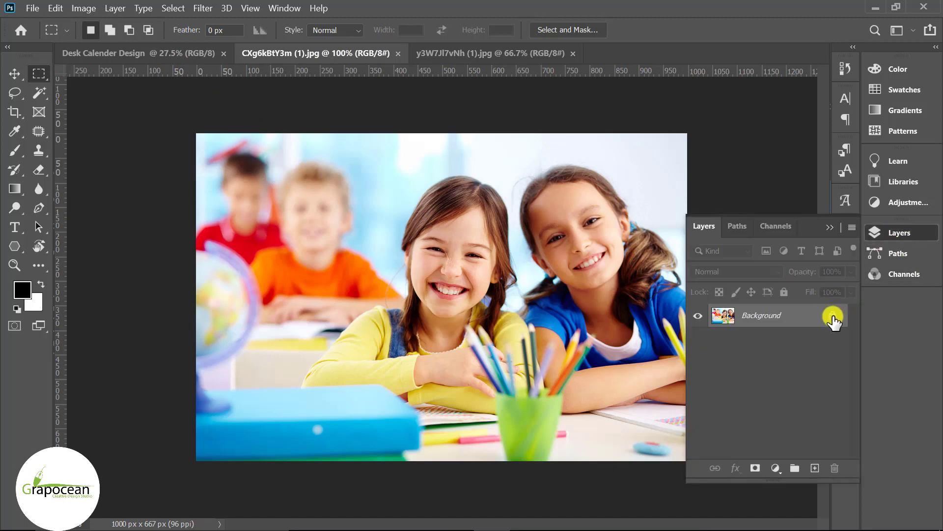
pyautogui.click(834, 316)
pyautogui.click(22, 74)
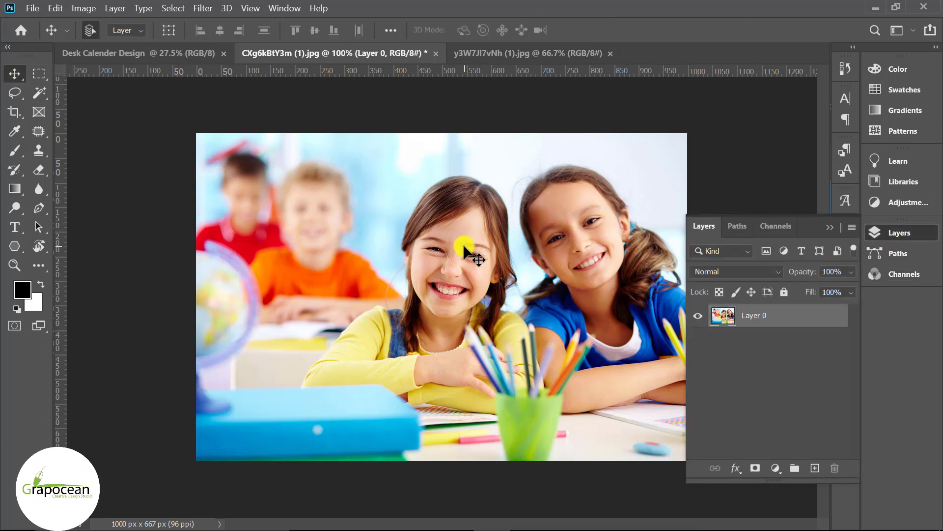
pyautogui.moveTo(464, 246); pyautogui.dragTo(515, 276)
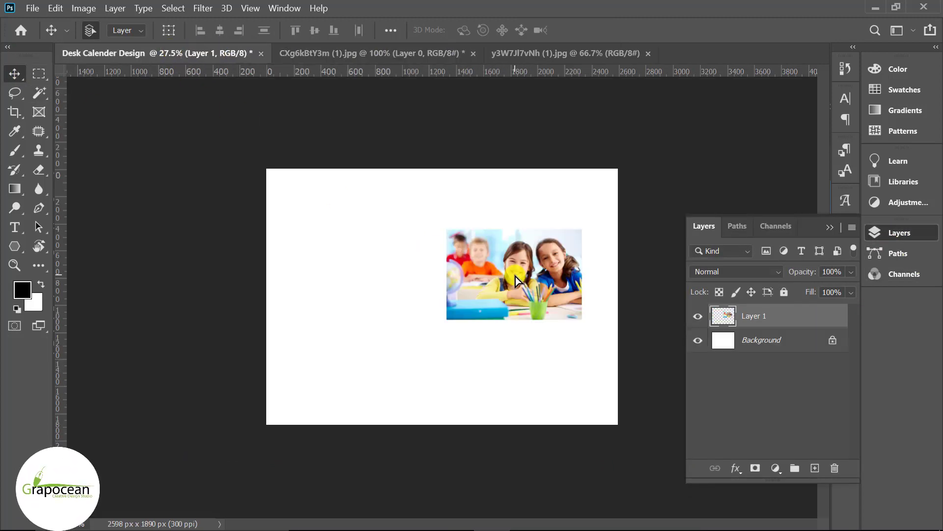
# Draw a red-filled angular Pen shape at the page's left edge
pyautogui.click(15, 245)
pyautogui.click(39, 208)
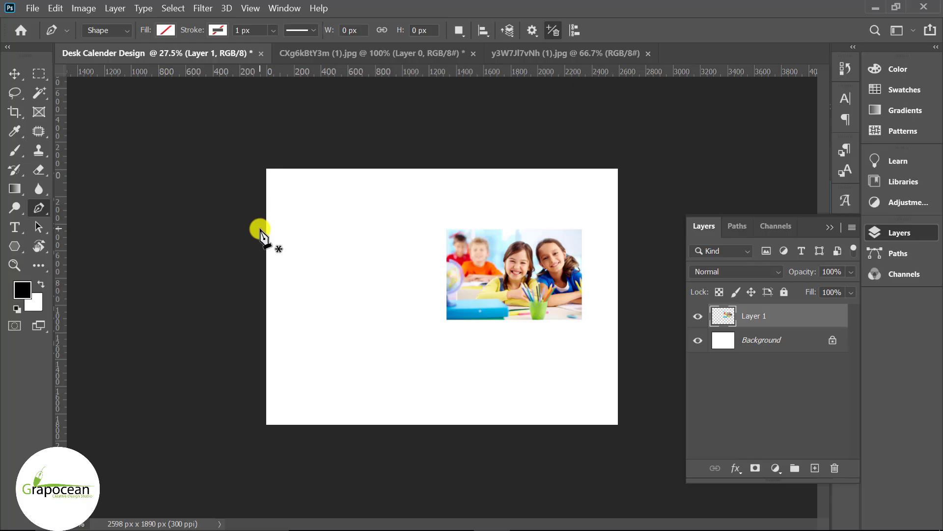
pyautogui.click(256, 193)
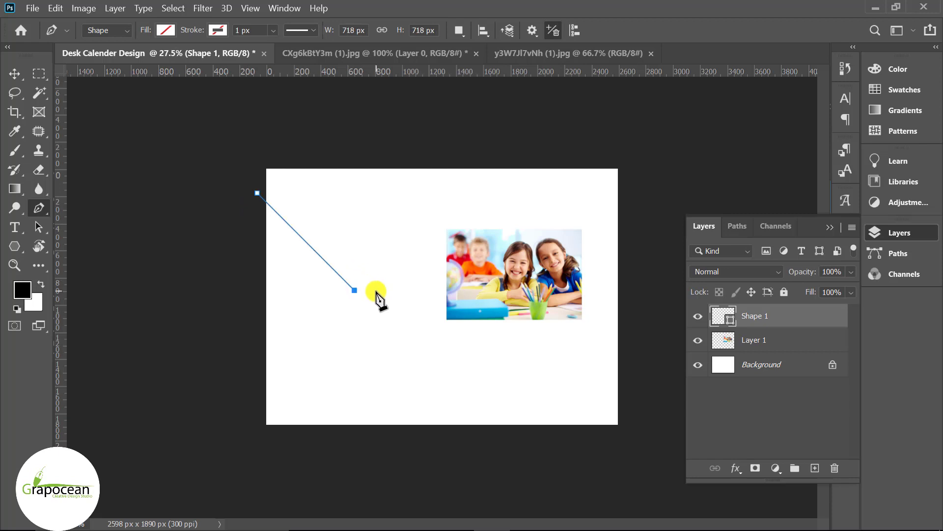
pyautogui.moveTo(385, 300); pyautogui.dragTo(394, 292)
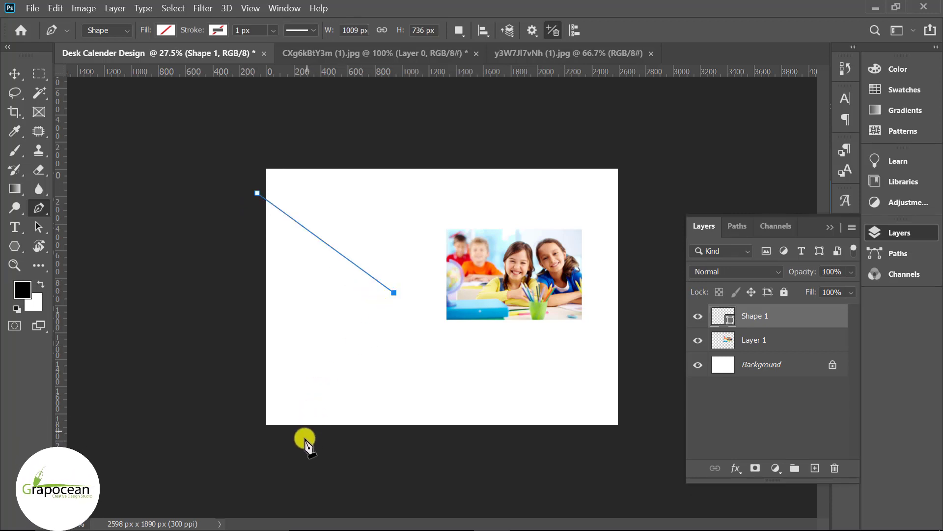
pyautogui.click(243, 434)
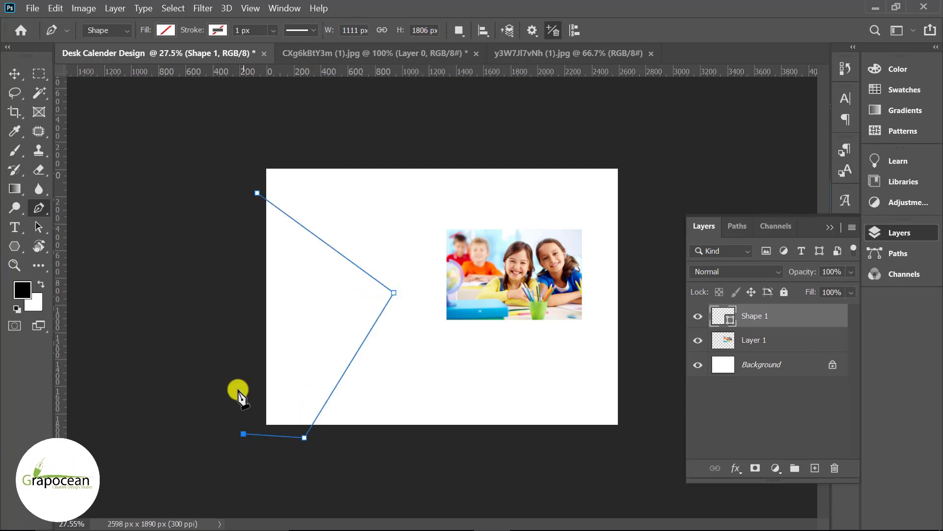
pyautogui.click(165, 30)
pyautogui.click(142, 109)
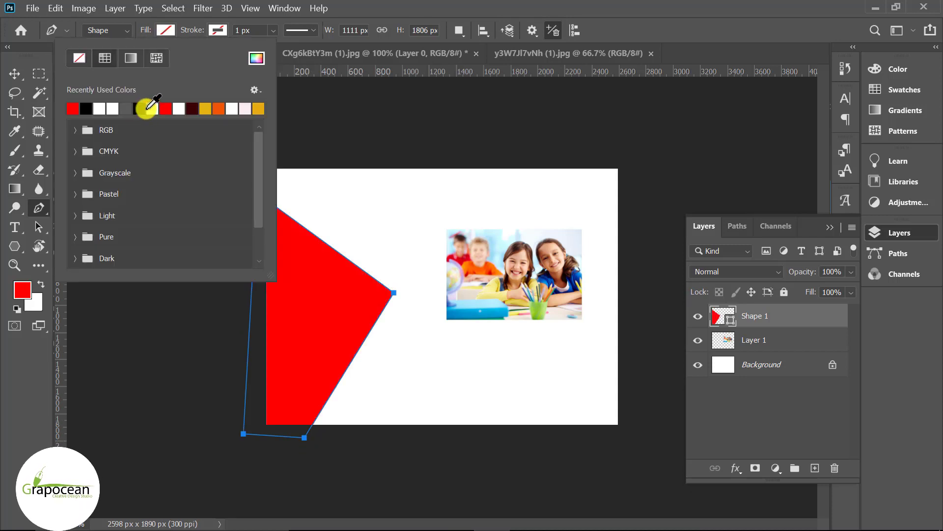
pyautogui.press('Return')
pyautogui.click(815, 467)
# Draw an overlapping dark maroon angular shape and select the red shape's layer
pyautogui.click(301, 240)
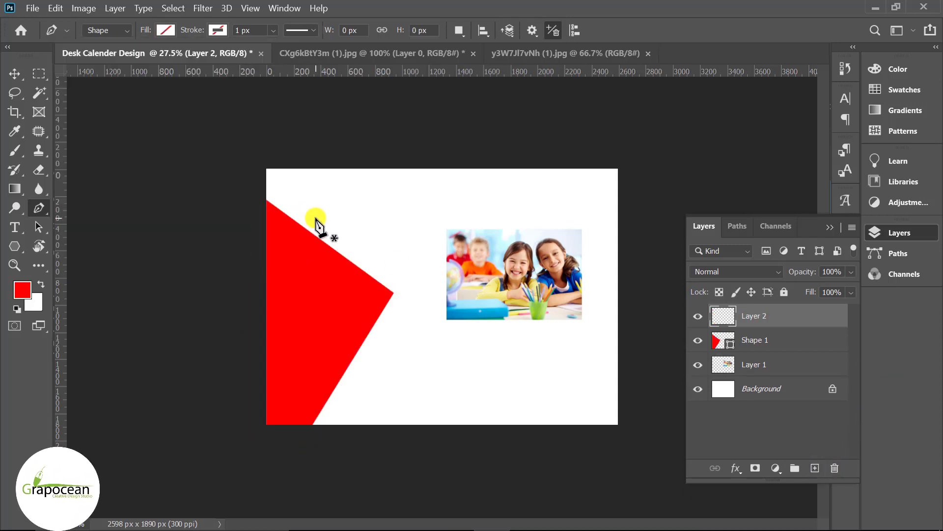
pyautogui.click(388, 282)
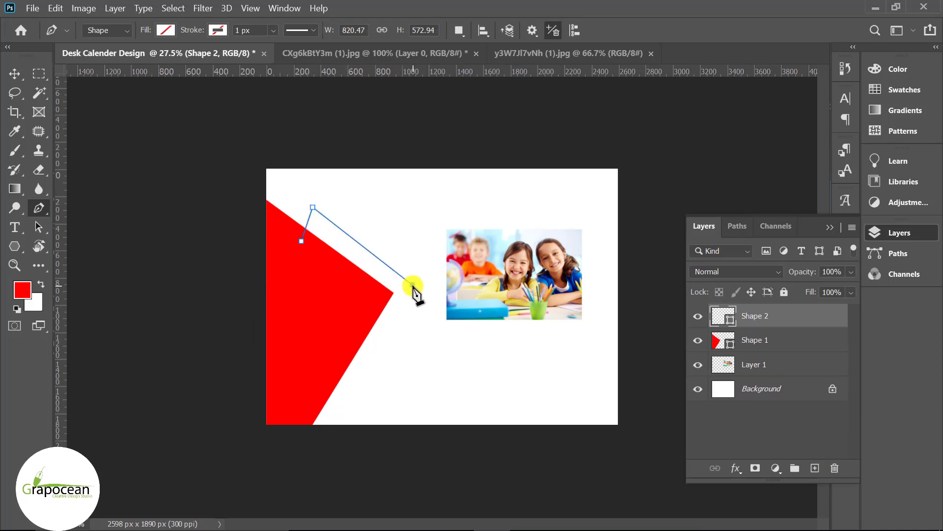
pyautogui.hotkey('ctrl', 'z')
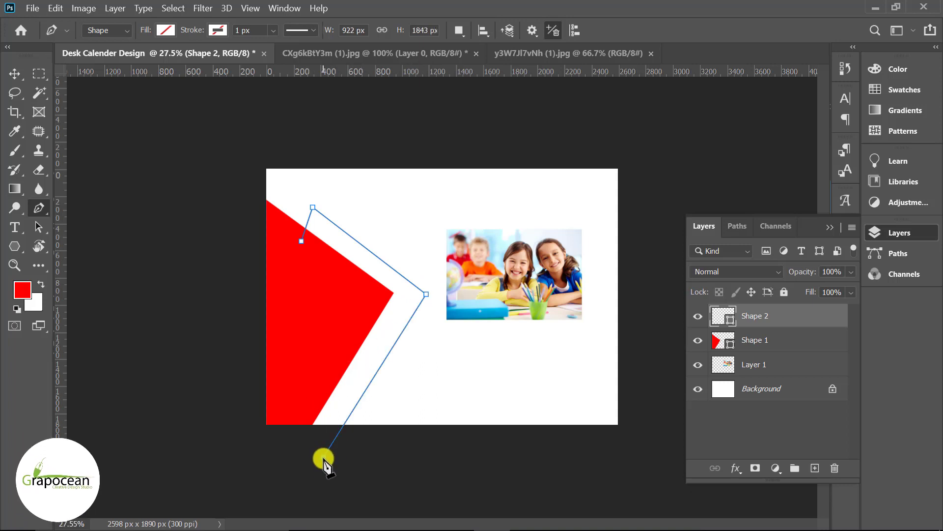
pyautogui.click(324, 456)
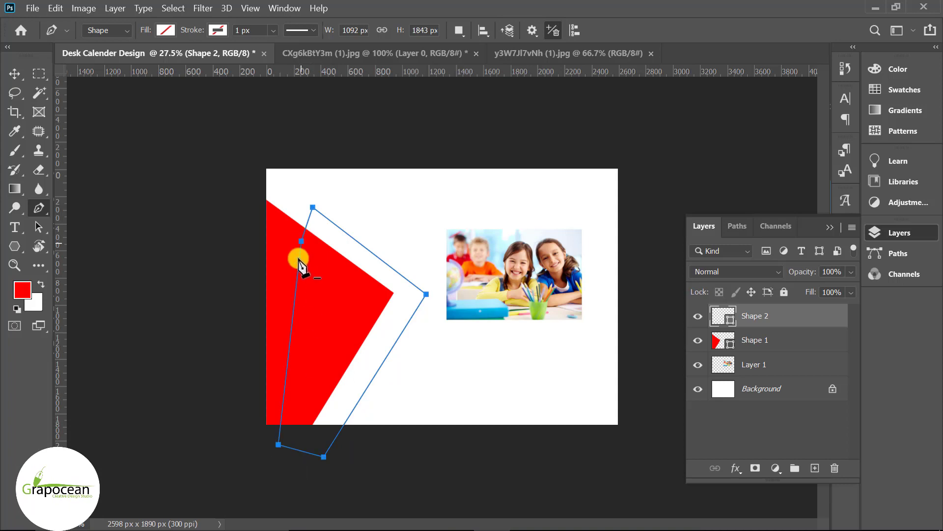
pyautogui.click(166, 30)
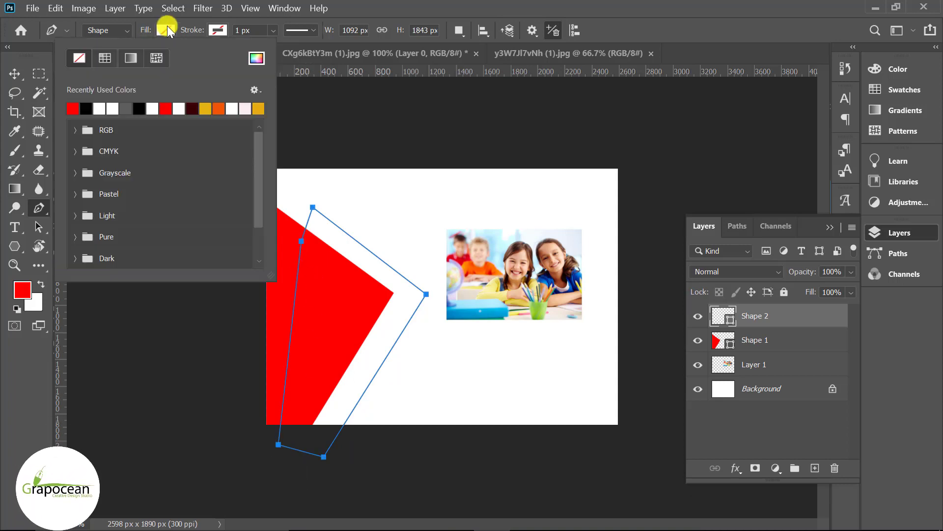
pyautogui.click(193, 108)
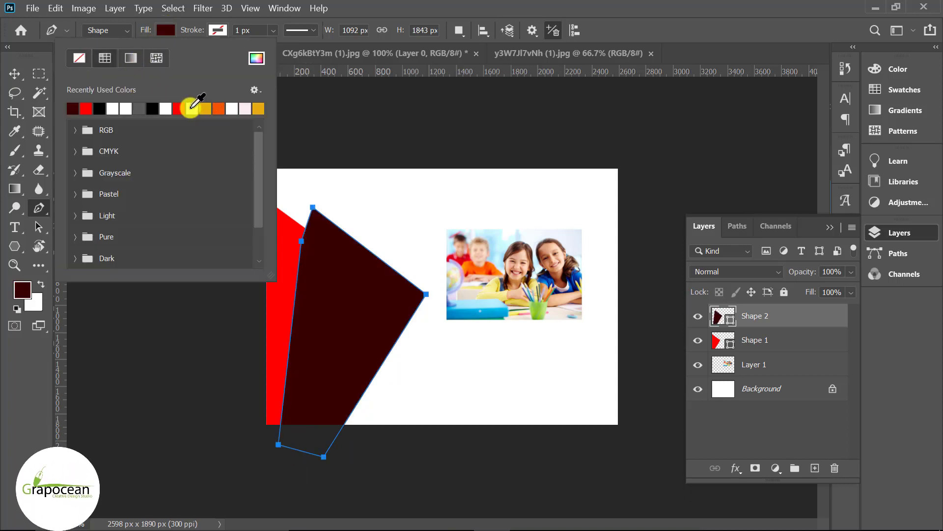
pyautogui.click(20, 76)
pyautogui.click(781, 339)
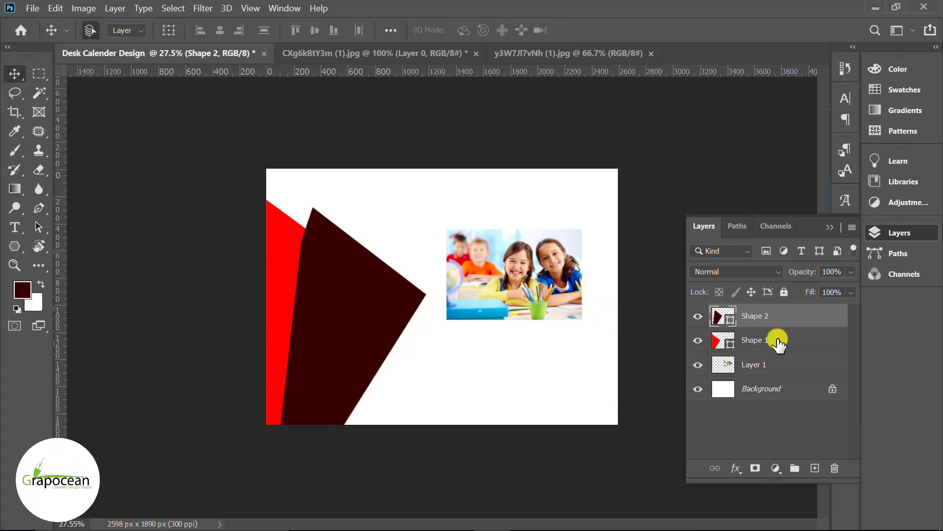
# Merge Shape 1 and Shape 2 with Merge Shapes, then open the merged layer's Blending Options
pyautogui.keyDown('shift'); pyautogui.click(785, 321); pyautogui.keyUp('shift')
pyautogui.rightClick(782, 323)
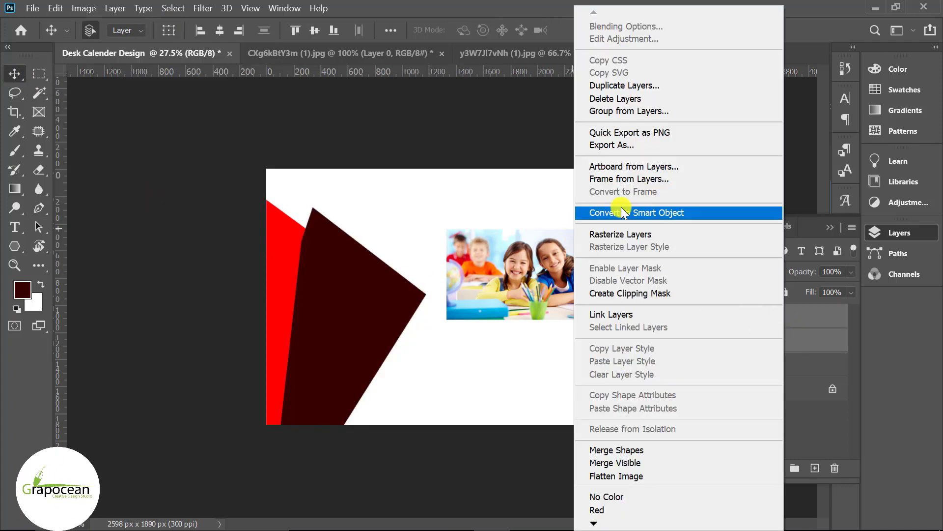
pyautogui.click(637, 449)
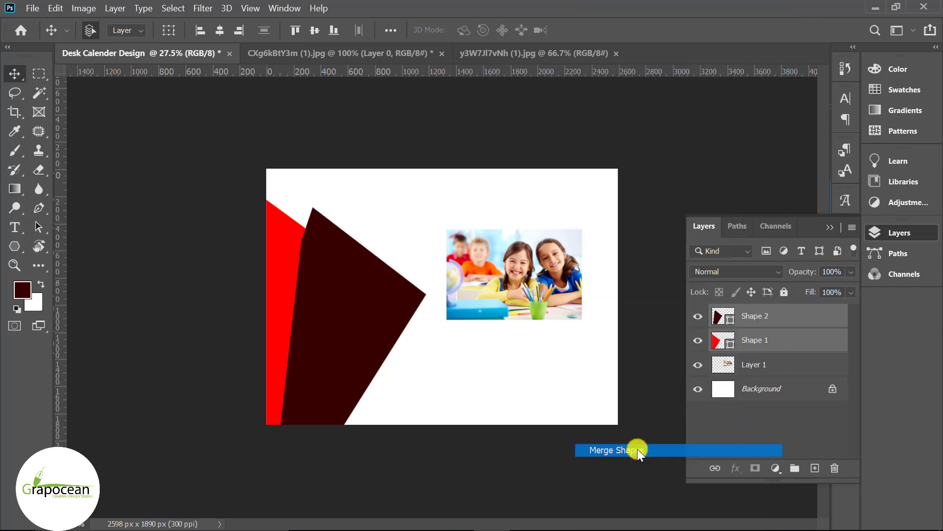
pyautogui.scroll(1, 399, 360)
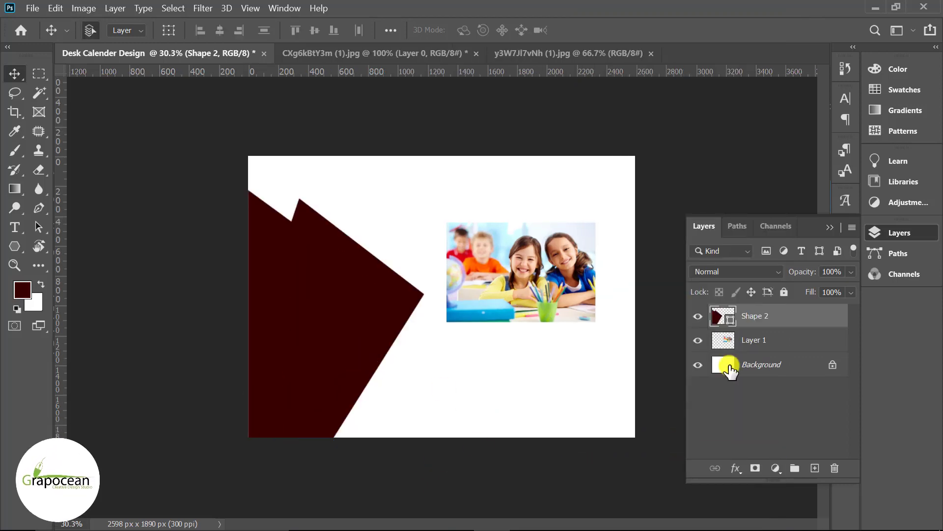
pyautogui.rightClick(808, 318)
pyautogui.click(678, 27)
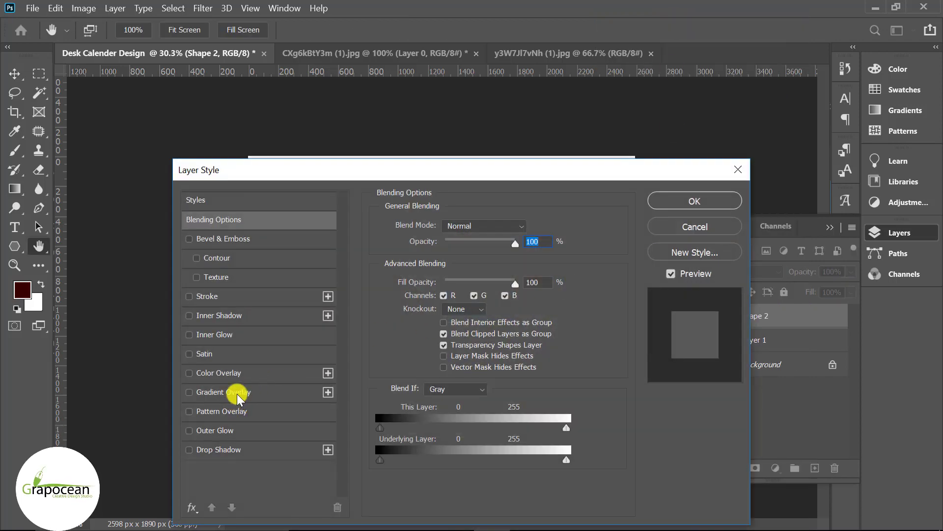
# Add a Gradient Overlay with its left stop set to deep blue sampled from the photo
pyautogui.click(237, 392)
pyautogui.moveTo(547, 164); pyautogui.dragTo(393, 334)
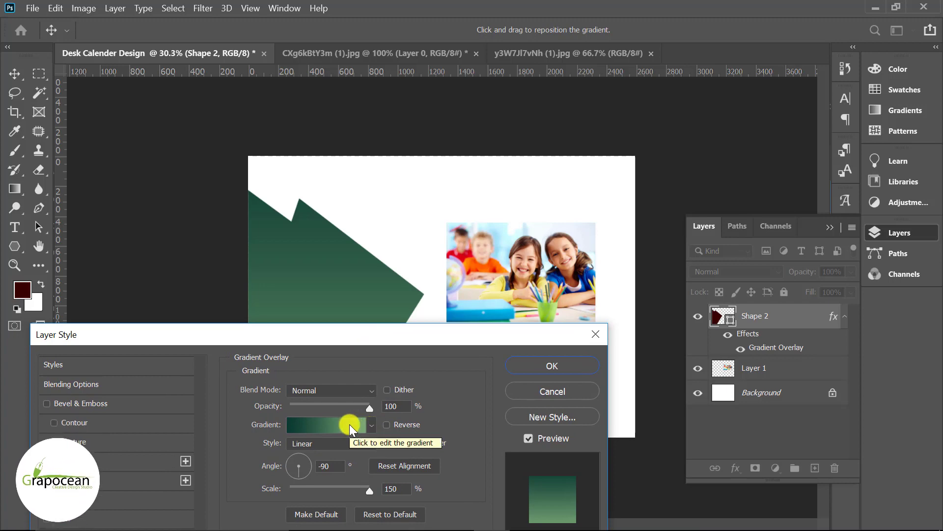
pyautogui.click(349, 424)
pyautogui.doubleClick(614, 423)
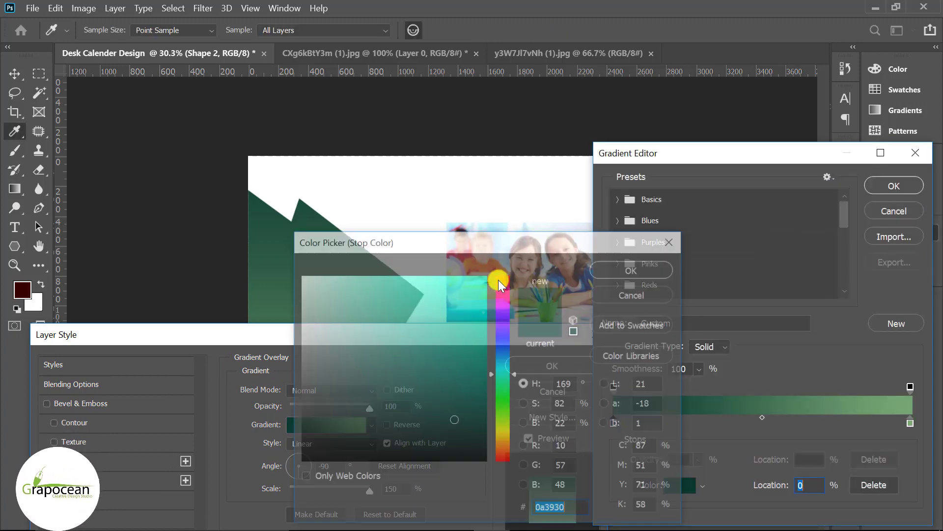
pyautogui.click(560, 277)
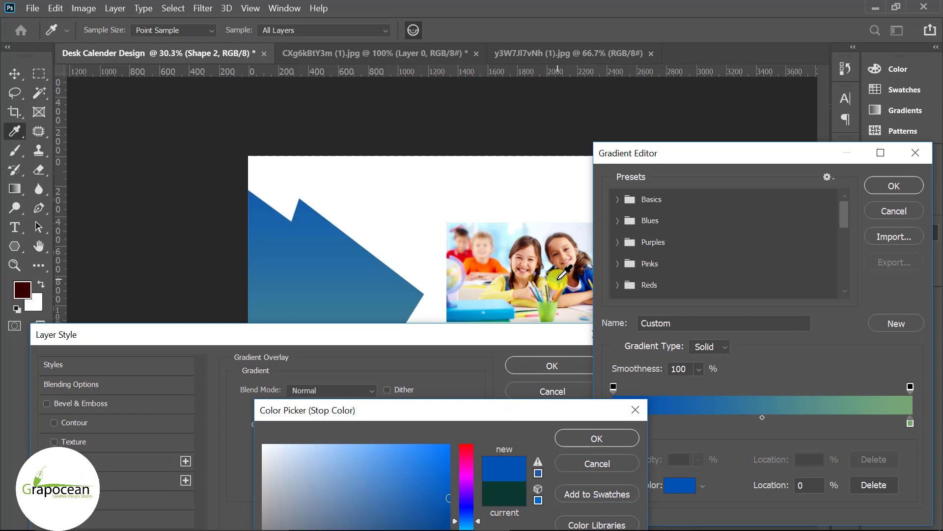
pyautogui.click(612, 439)
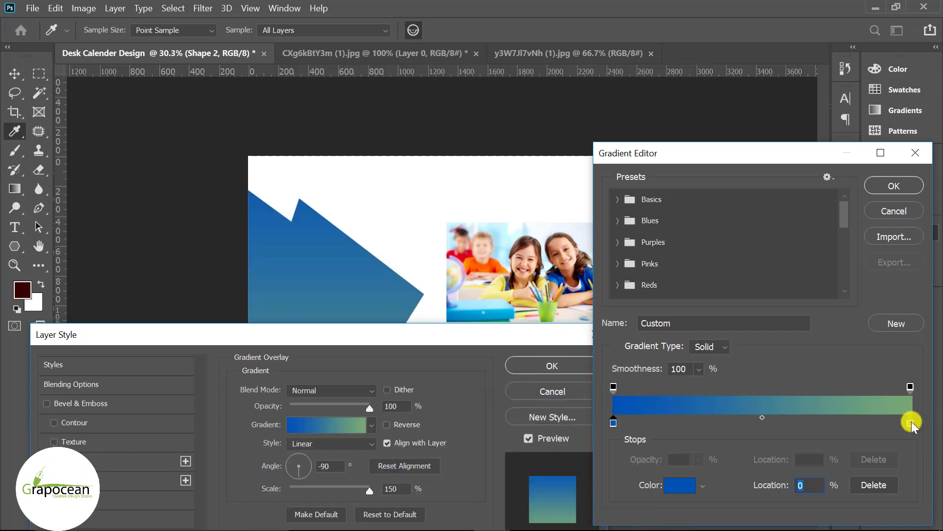
# Set the gradient's right stop to a lighter photo blue and apply the overlay
pyautogui.click(680, 485)
pyautogui.moveTo(553, 243); pyautogui.dragTo(546, 402)
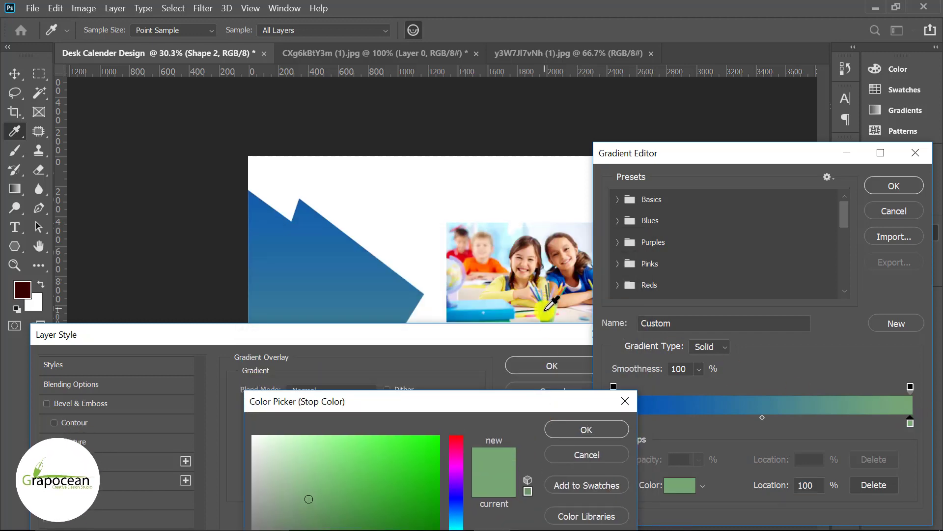
pyautogui.click(525, 314)
pyautogui.click(494, 311)
pyautogui.click(496, 309)
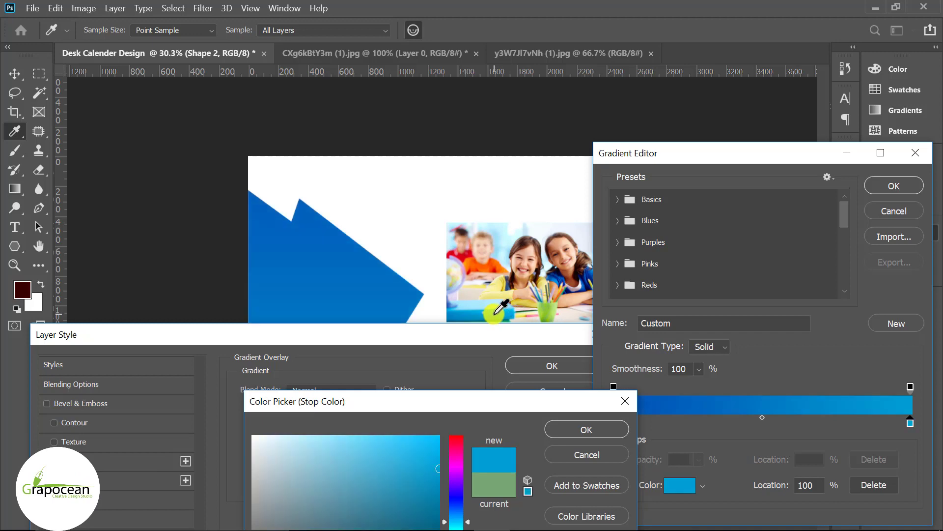
pyautogui.click(585, 422)
pyautogui.click(897, 188)
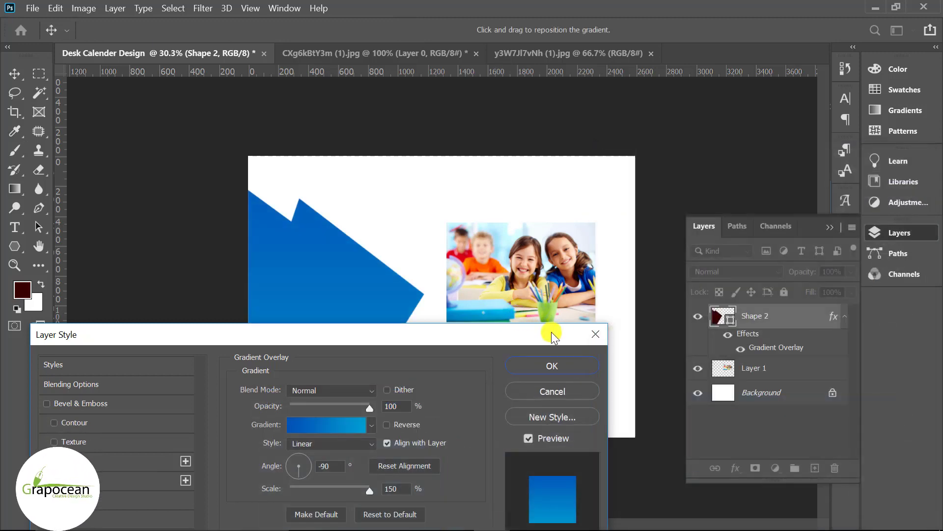
pyautogui.moveTo(551, 333); pyautogui.dragTo(589, 371)
pyautogui.click(611, 404)
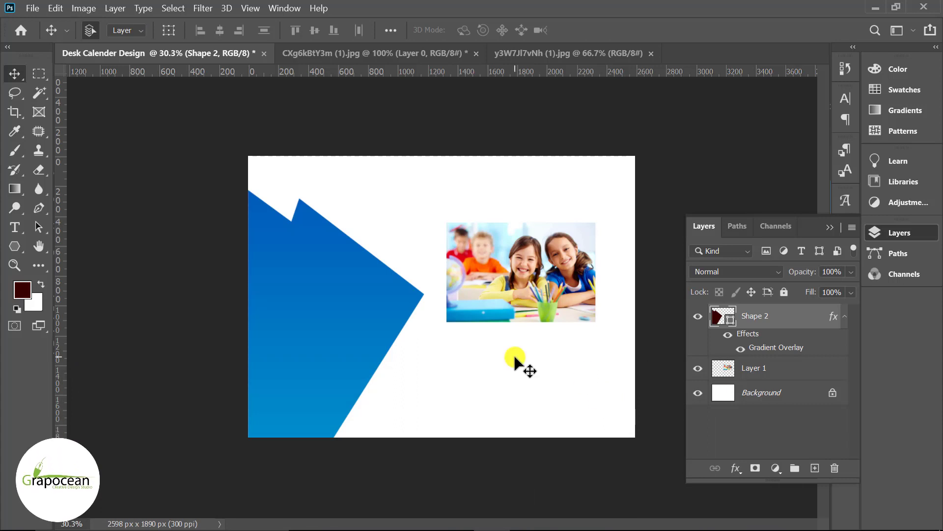
# On a new layer, draw a white-filled Pen shape over the blue shape's lower-left, stacked above it
pyautogui.click(774, 375)
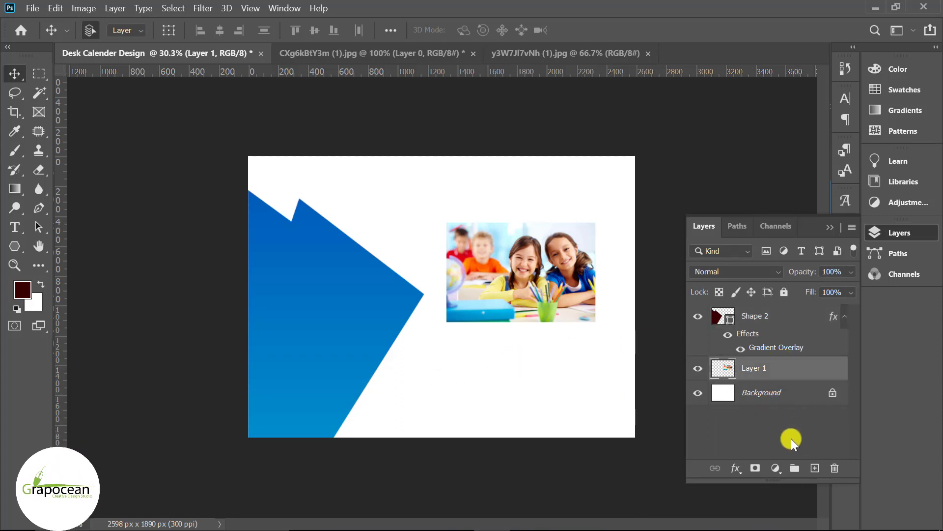
pyautogui.click(815, 468)
pyautogui.hotkey('ctrl', '+')
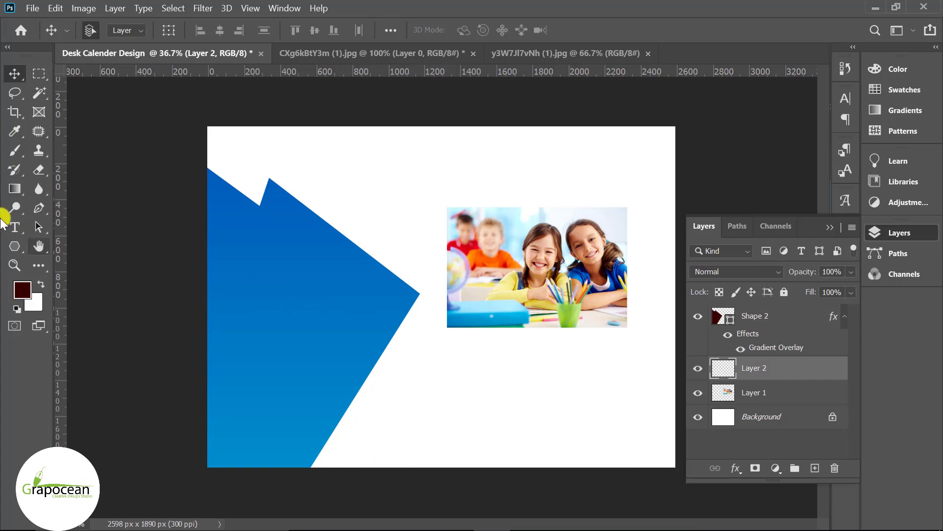
pyautogui.click(38, 209)
pyautogui.click(199, 192)
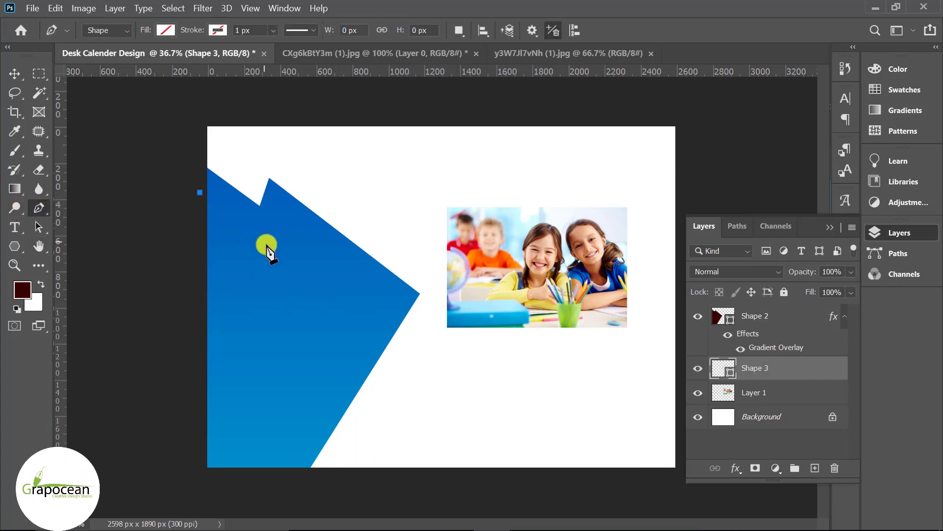
pyautogui.click(375, 328)
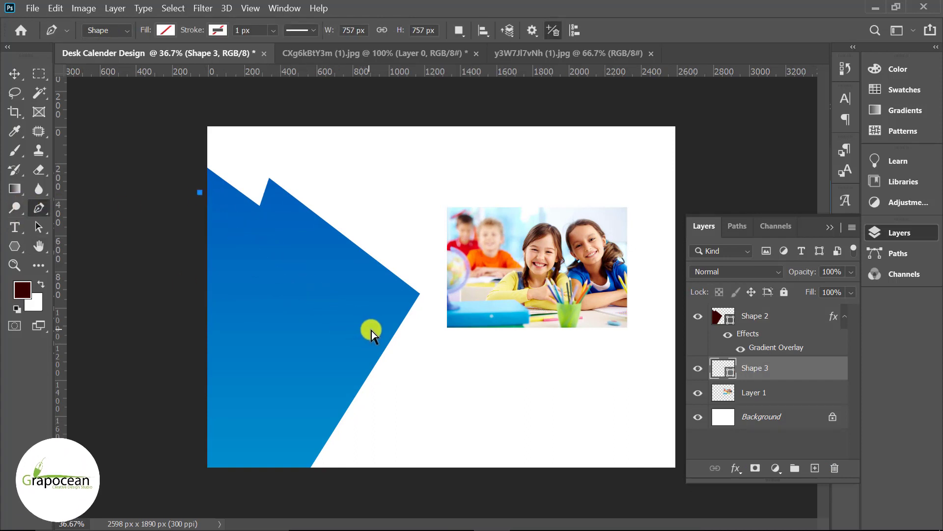
pyautogui.click(199, 193)
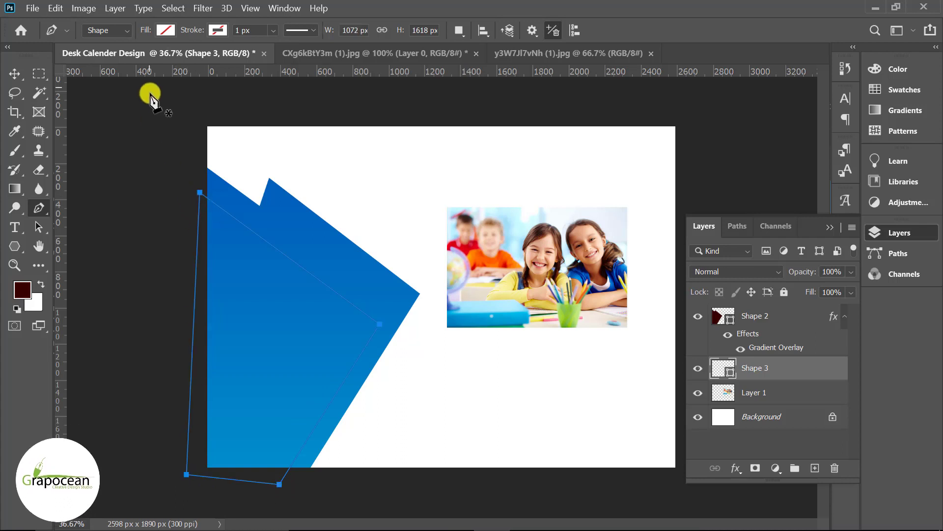
pyautogui.click(162, 31)
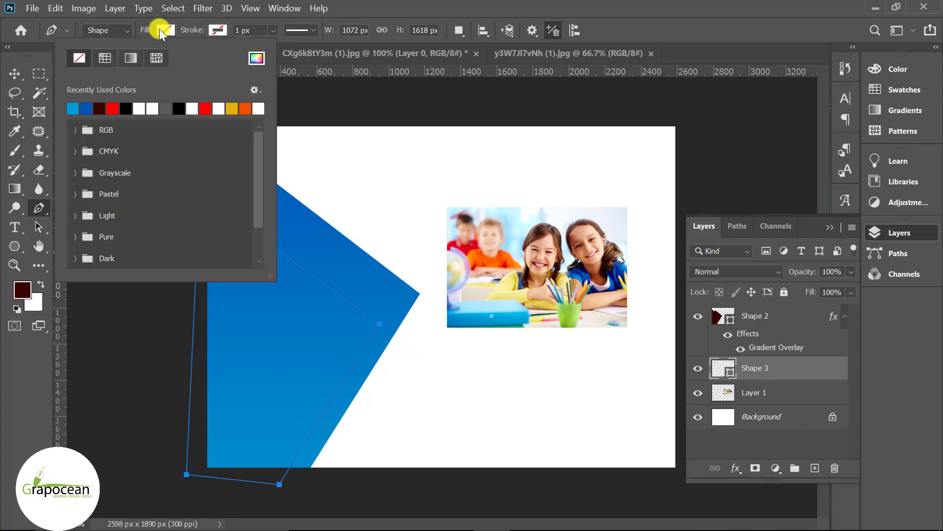
pyautogui.click(140, 106)
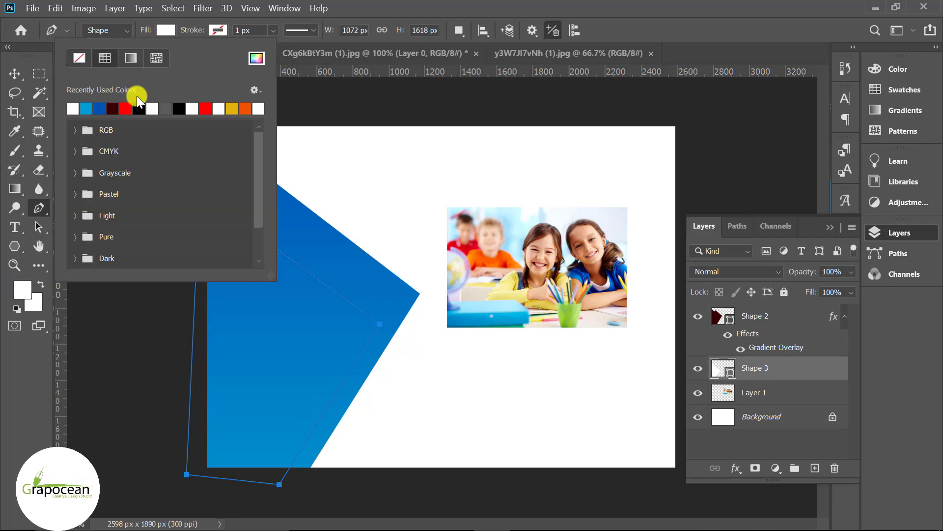
pyautogui.click(21, 80)
pyautogui.moveTo(773, 362); pyautogui.dragTo(770, 312)
# Move the kids photo layer to the top of the stack and enlarge it toward the left corner
pyautogui.moveTo(552, 238); pyautogui.dragTo(436, 268)
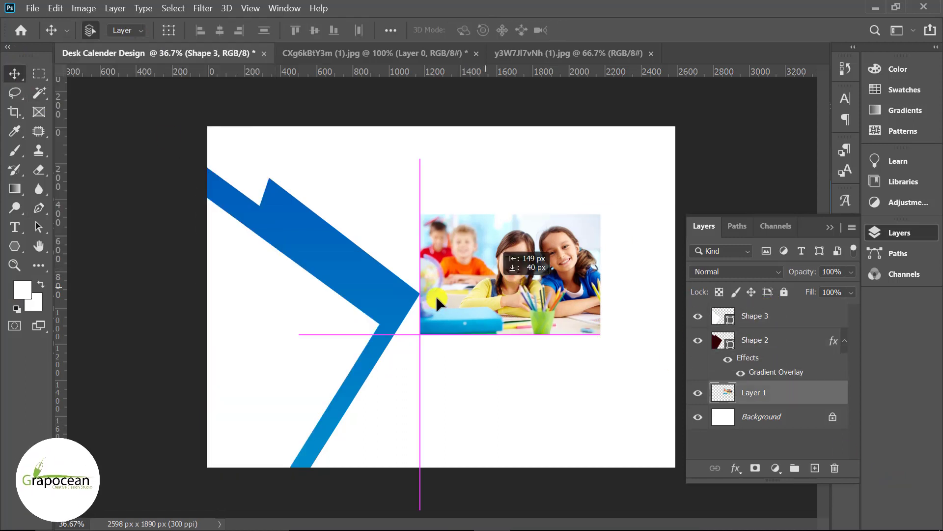
pyautogui.moveTo(741, 384)
pyautogui.mouseDown()
pyautogui.moveTo(780, 291)
pyautogui.moveTo(781, 311)
pyautogui.mouseUp()
pyautogui.moveTo(474, 326); pyautogui.dragTo(323, 342)
pyautogui.hotkey('ctrl', 't')
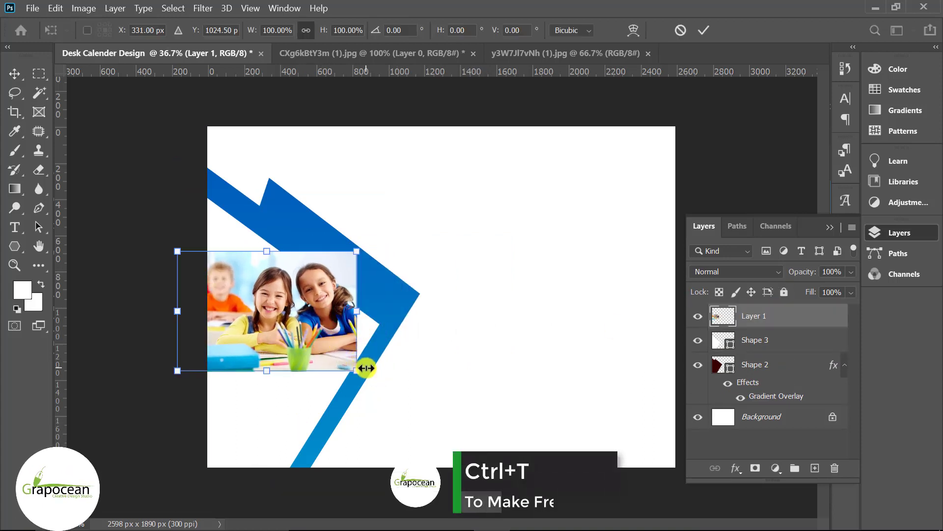
pyautogui.moveTo(366, 368); pyautogui.dragTo(495, 461)
pyautogui.moveTo(345, 341)
pyautogui.mouseDown()
pyautogui.moveTo(311, 375)
pyautogui.moveTo(282, 370)
pyautogui.moveTo(340, 371)
pyautogui.moveTo(334, 372)
pyautogui.mouseUp()
pyautogui.click(704, 30)
# Clip the photo into the white shape with Create Clipping Mask and resize it to fill the shape
pyautogui.rightClick(788, 316)
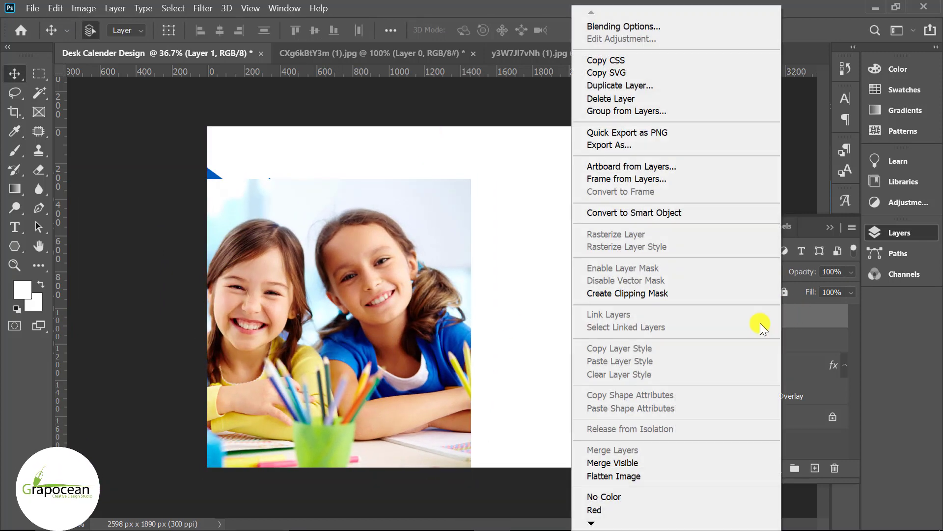
pyautogui.click(657, 293)
pyautogui.hotkey('ctrl', 't')
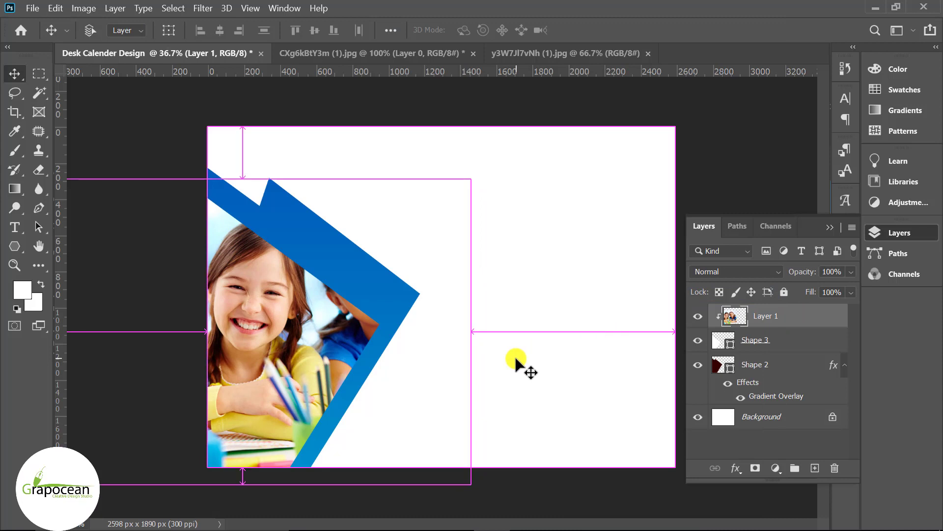
pyautogui.moveTo(436, 484); pyautogui.dragTo(393, 450)
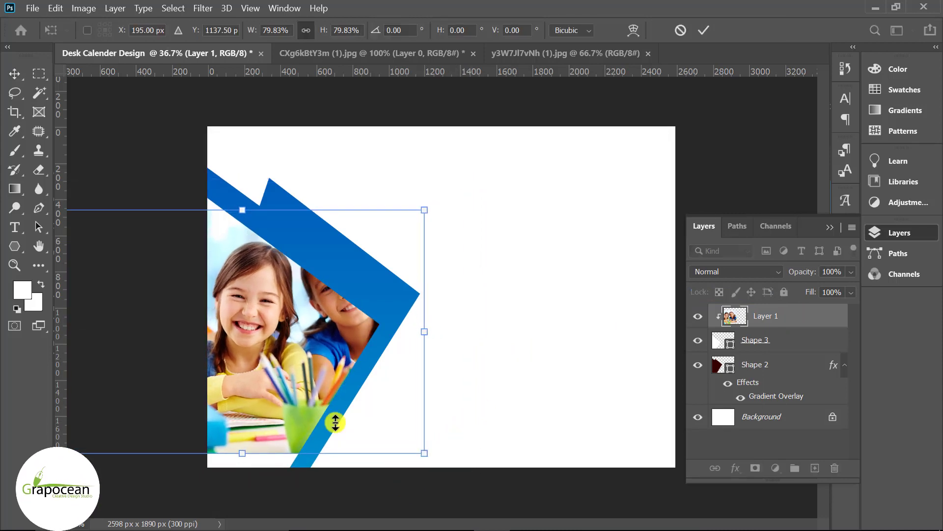
pyautogui.moveTo(333, 422); pyautogui.dragTo(269, 414)
pyautogui.moveTo(413, 473); pyautogui.dragTo(426, 482)
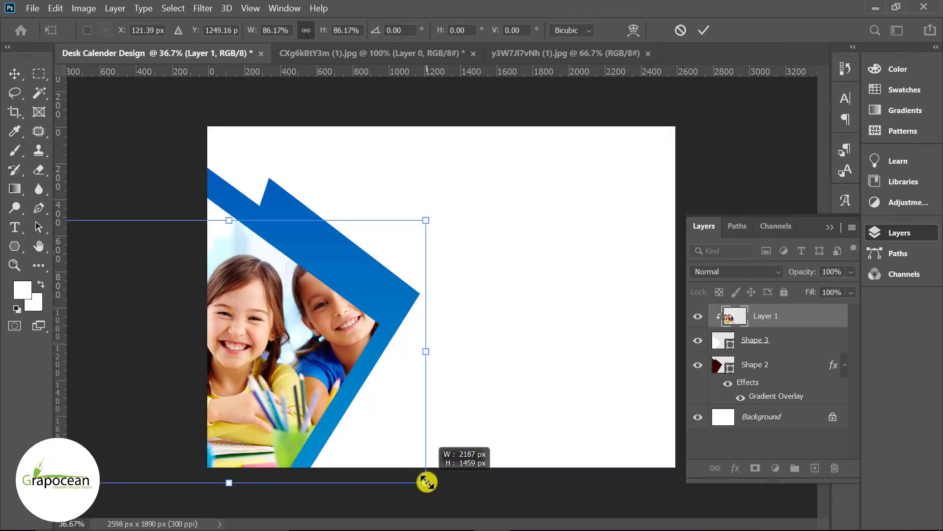
pyautogui.click(778, 344)
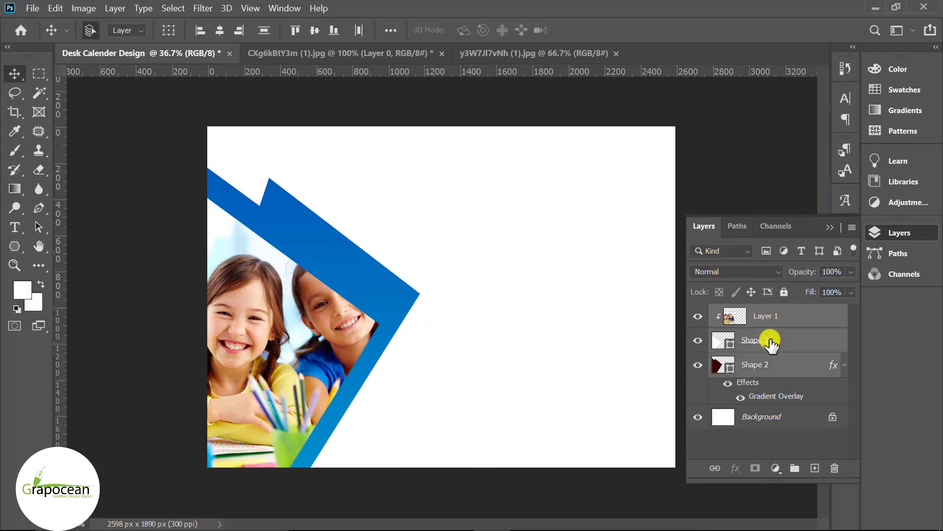
pyautogui.rightClick(12, 246)
# On a new top layer, draw a tall thin yellow rectangle right of the photo
pyautogui.click(81, 245)
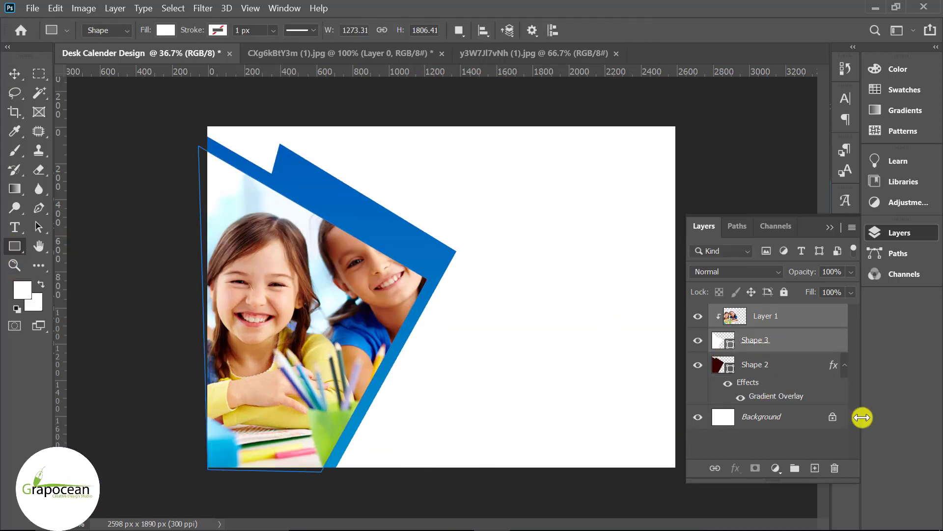
pyautogui.click(792, 316)
pyautogui.click(815, 467)
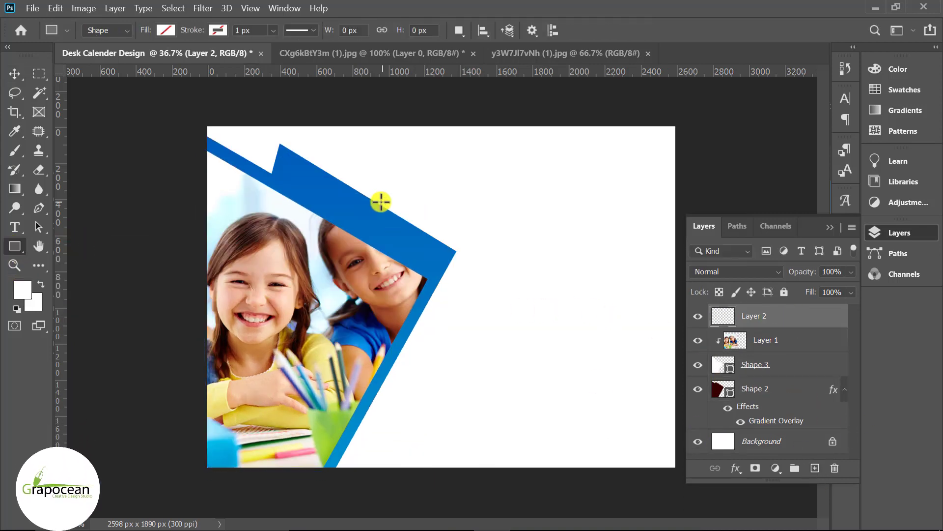
pyautogui.scroll(2, 339, 216)
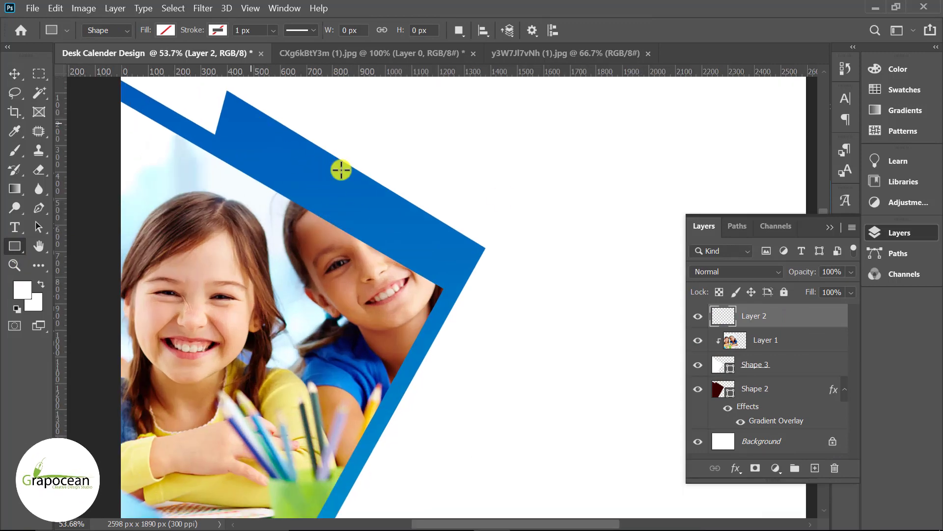
pyautogui.rightClick(588, 392)
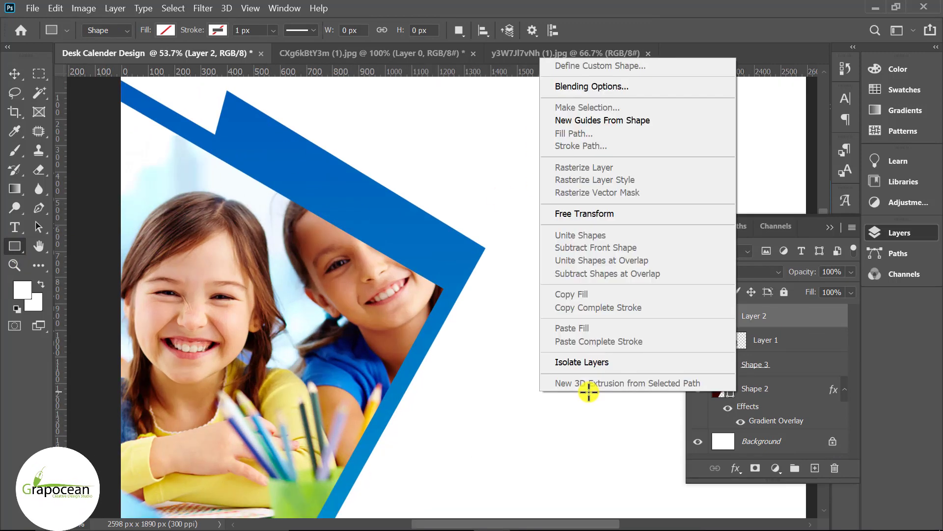
pyautogui.click(502, 158)
pyautogui.moveTo(528, 131); pyautogui.dragTo(553, 476)
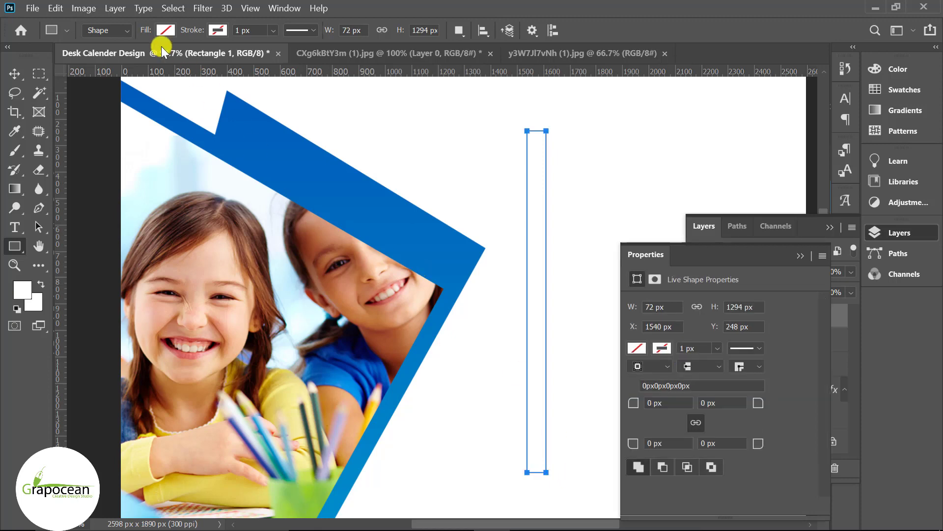
pyautogui.click(165, 31)
pyautogui.click(233, 108)
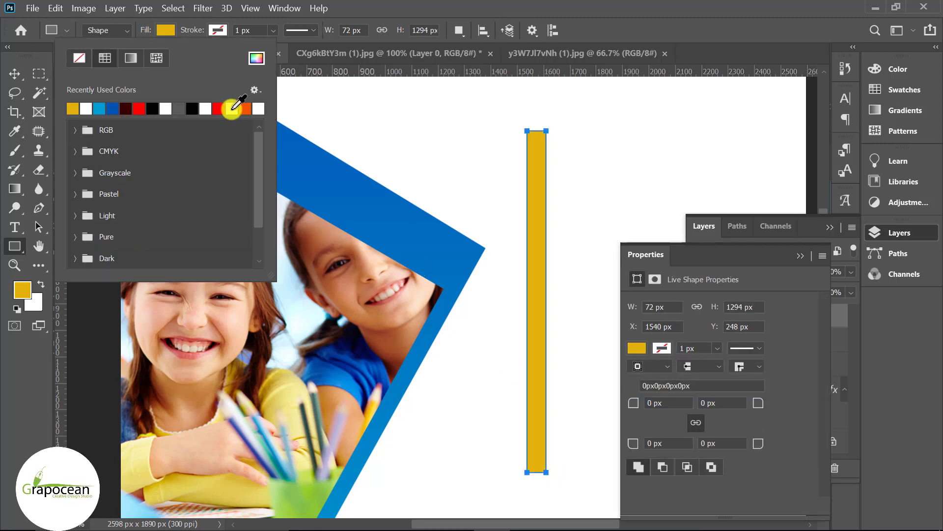
pyautogui.click(14, 74)
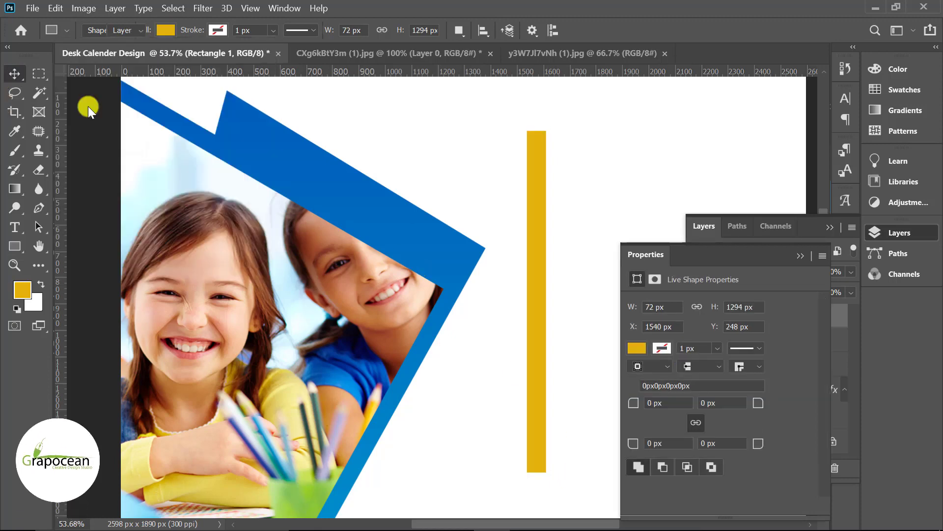
# Refill the rectangle with a brighter, more saturated yellow from the custom colour picker
pyautogui.click(637, 348)
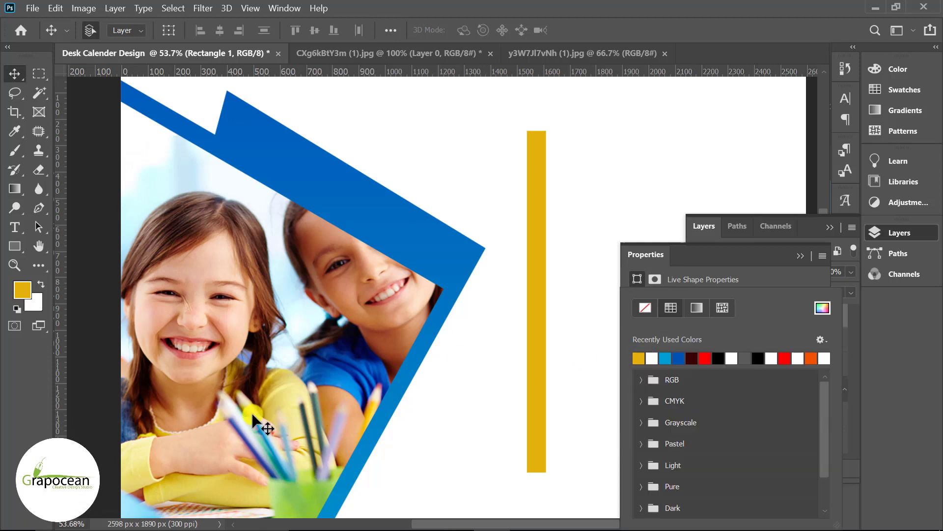
pyautogui.click(823, 309)
pyautogui.moveTo(380, 244); pyautogui.dragTo(576, 398)
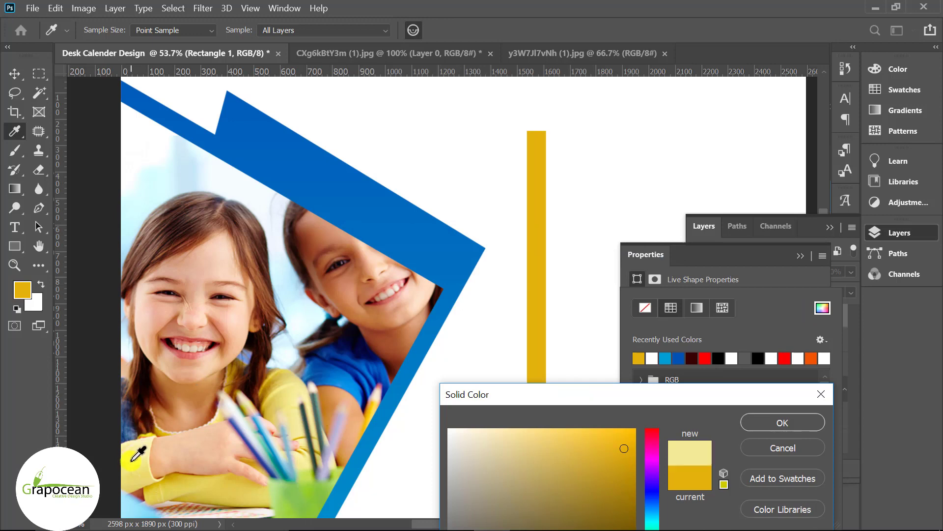
pyautogui.click(236, 480)
pyautogui.click(573, 441)
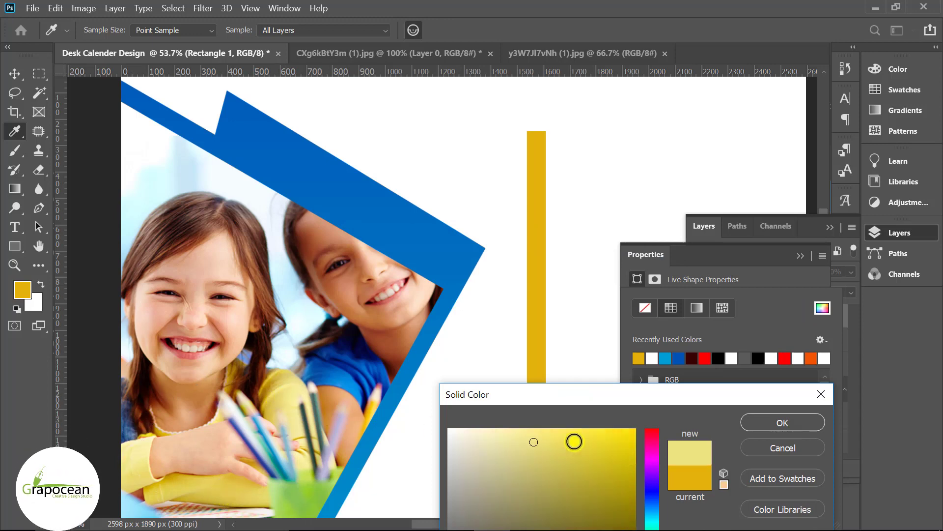
pyautogui.click(291, 427)
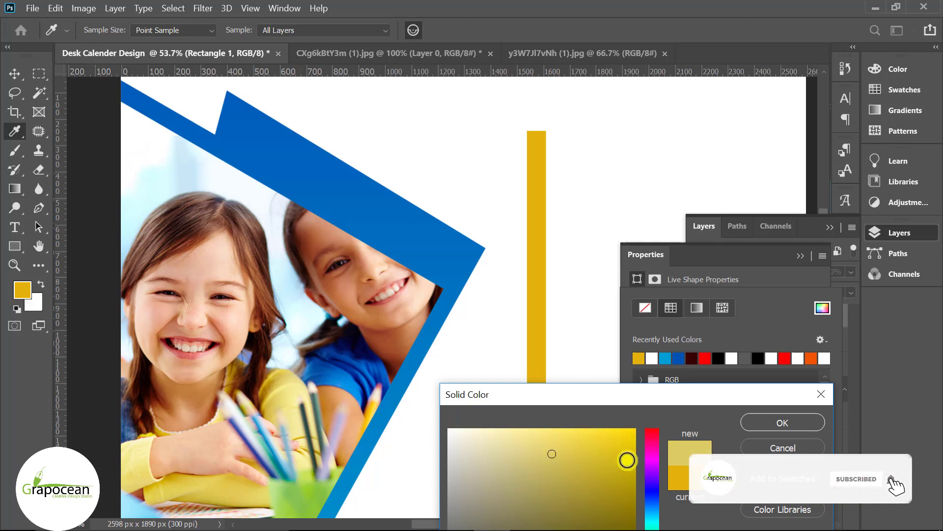
pyautogui.click(806, 422)
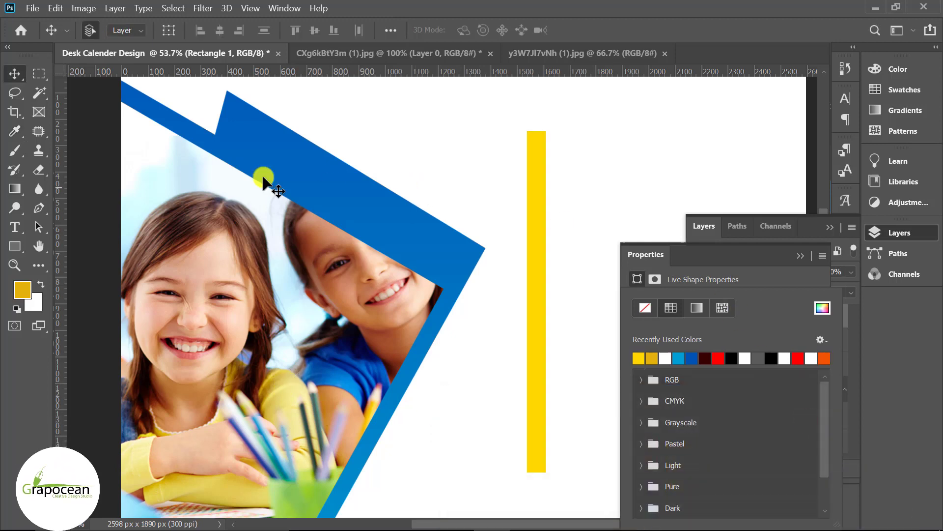
# Rotate the yellow bar -60° and position it along the top-left blue band
pyautogui.moveTo(537, 248); pyautogui.dragTo(391, 195)
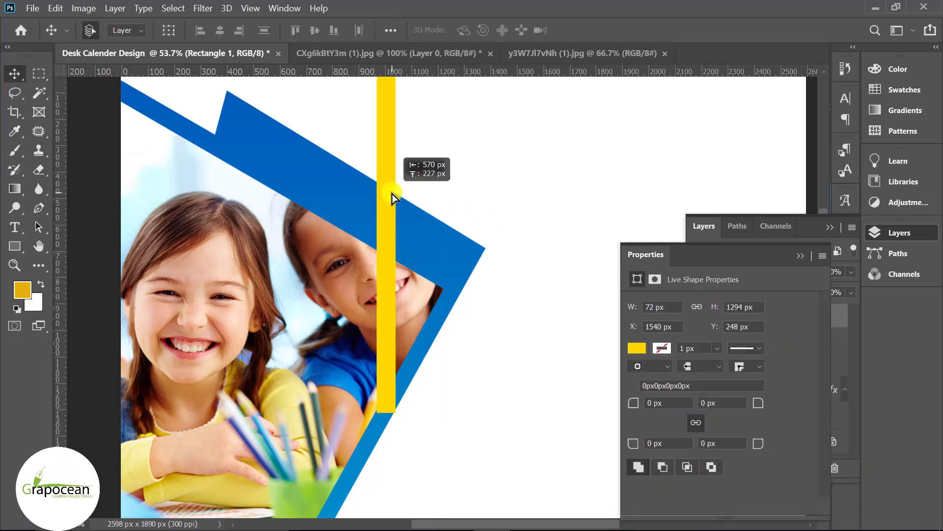
pyautogui.hotkey('ctrl', 't')
pyautogui.moveTo(431, 431); pyautogui.dragTo(516, 311)
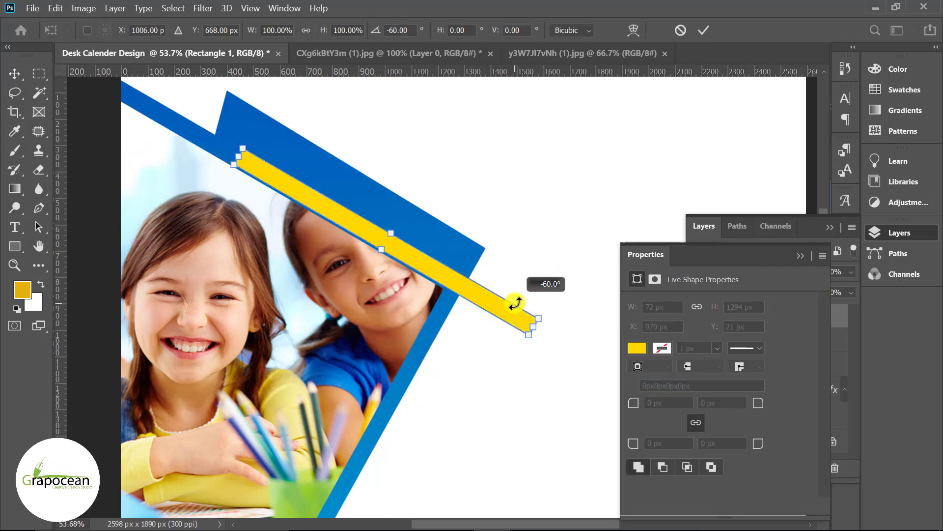
pyautogui.keyDown('alt'); pyautogui.scroll(2, 441, 288); pyautogui.keyUp('alt')
pyautogui.moveTo(450, 278)
pyautogui.mouseDown()
pyautogui.moveTo(323, 161)
pyautogui.moveTo(317, 168)
pyautogui.mouseUp()
pyautogui.keyDown('alt'); pyautogui.scroll(-2, 323, 161); pyautogui.keyUp('alt')
pyautogui.keyDown('alt'); pyautogui.scroll(1, 323, 161); pyautogui.keyUp('alt')
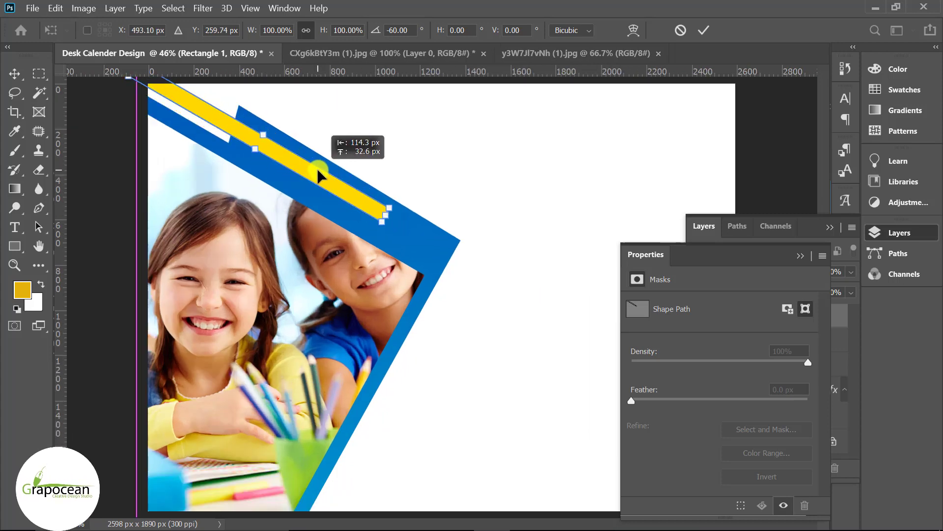
pyautogui.click(706, 33)
pyautogui.click(800, 254)
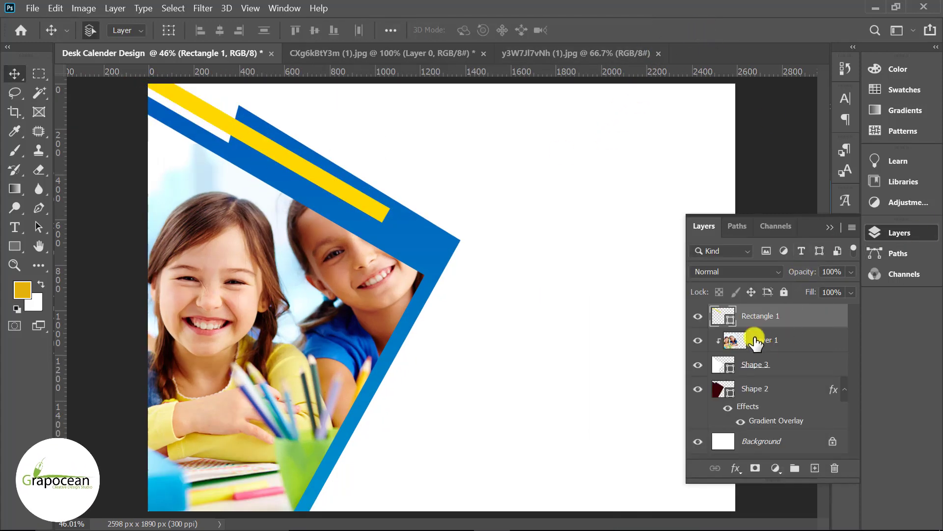
# Add a layer mask with a black-to-white gradient so the stripe fades toward its lower end
pyautogui.click(754, 468)
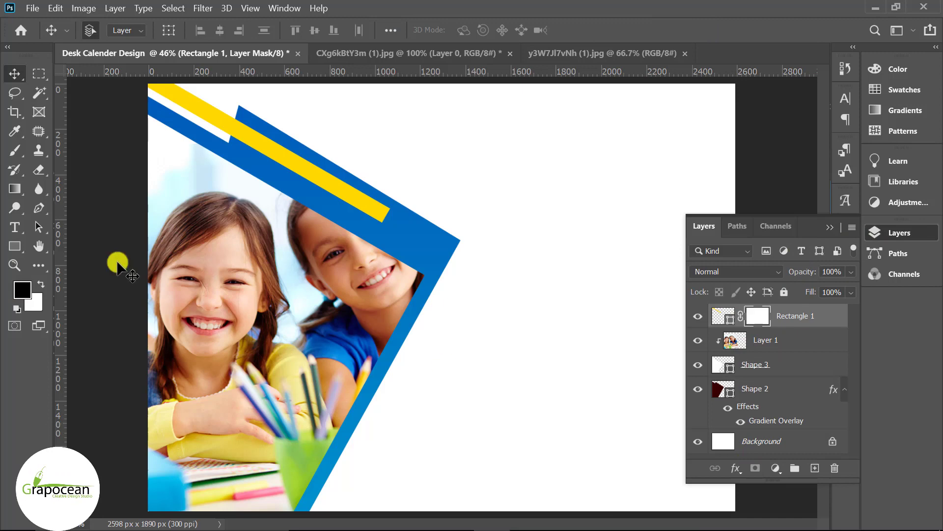
pyautogui.click(15, 189)
pyautogui.moveTo(274, 152); pyautogui.dragTo(377, 223)
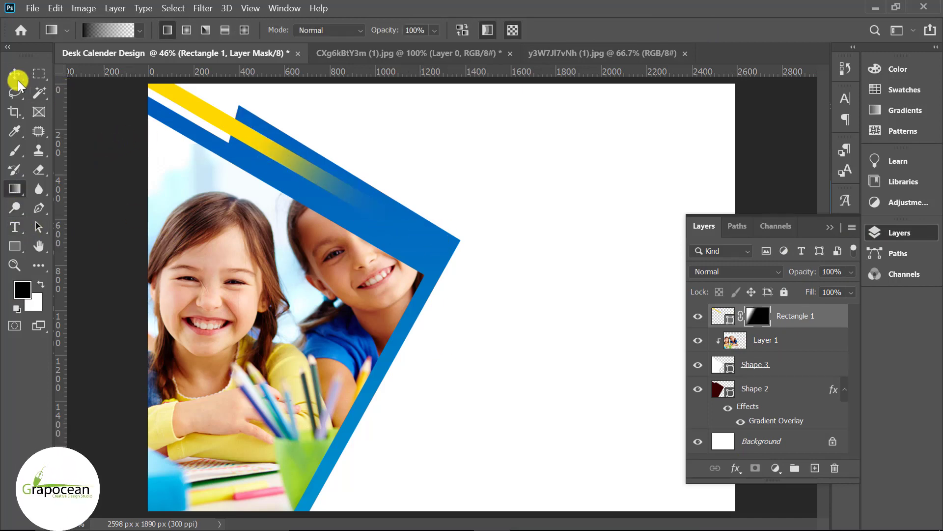
pyautogui.click(15, 74)
pyautogui.scroll(-3, 272, 144)
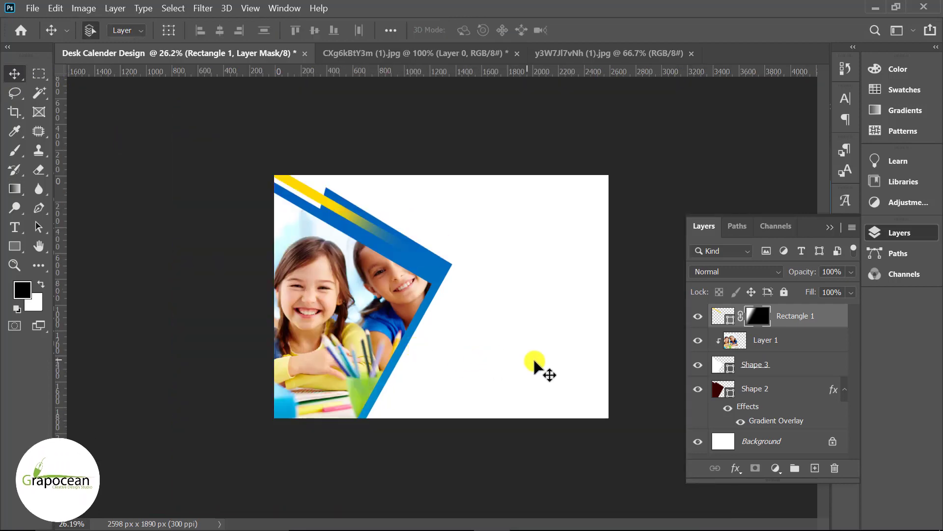
pyautogui.click(573, 363)
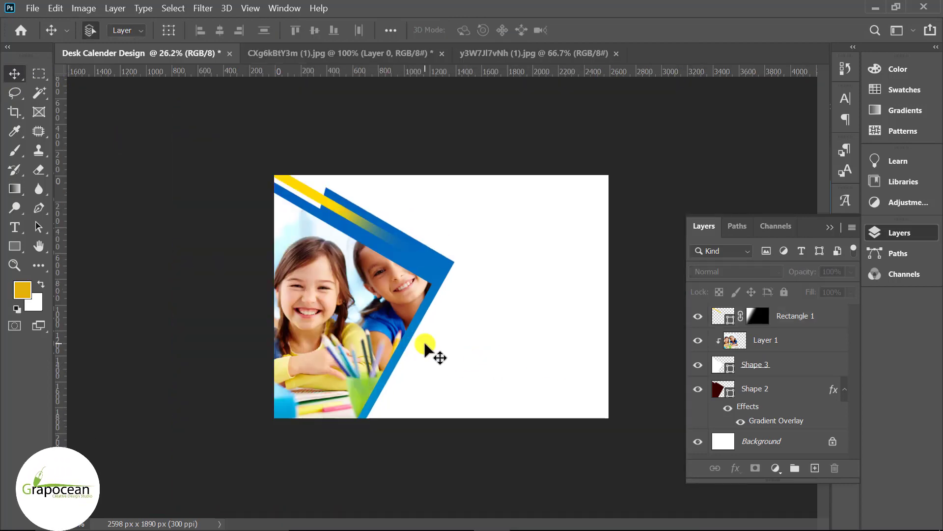
pyautogui.scroll(1, 424, 334)
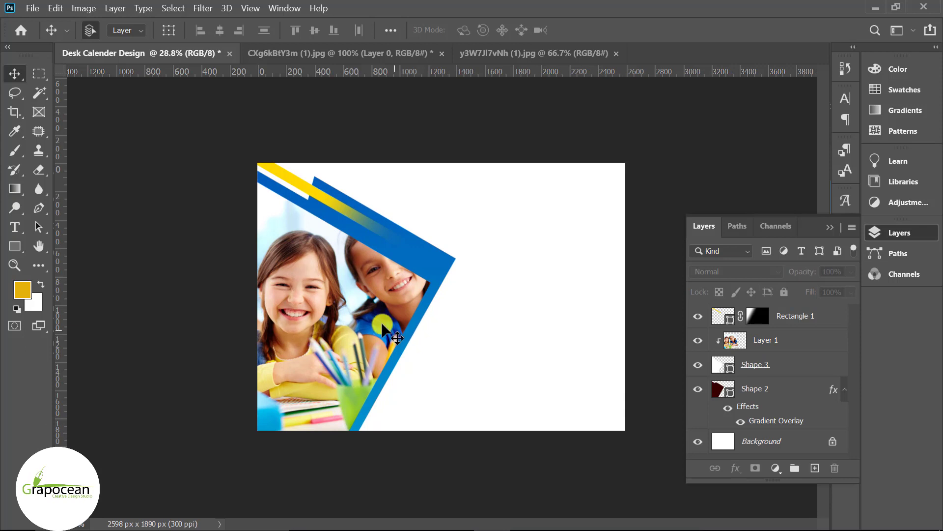
# Trace a three-point Pen triangle just outside the blue band's diagonal edges
pyautogui.click(40, 208)
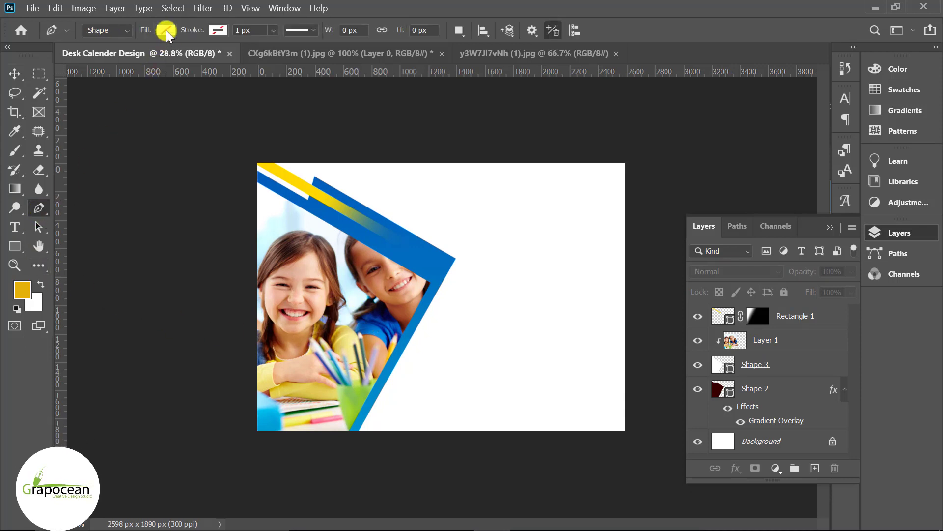
pyautogui.click(168, 29)
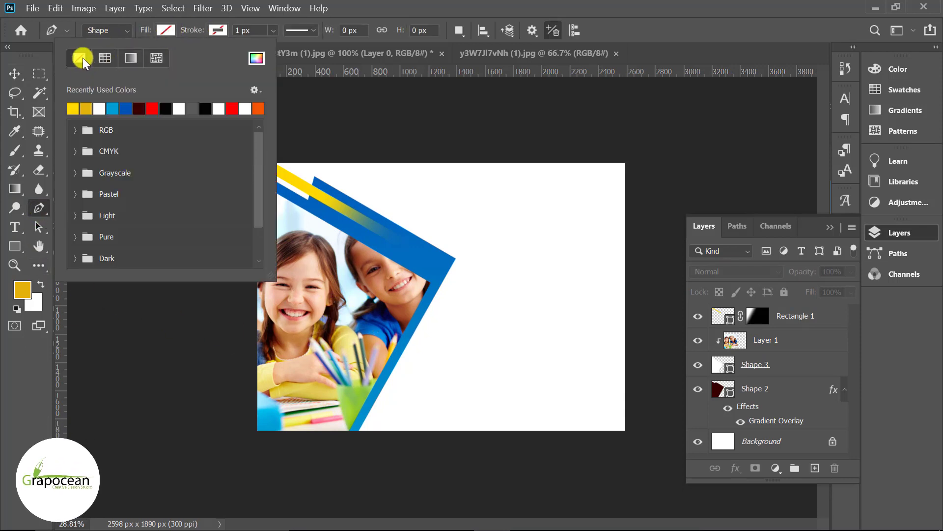
pyautogui.click(308, 157)
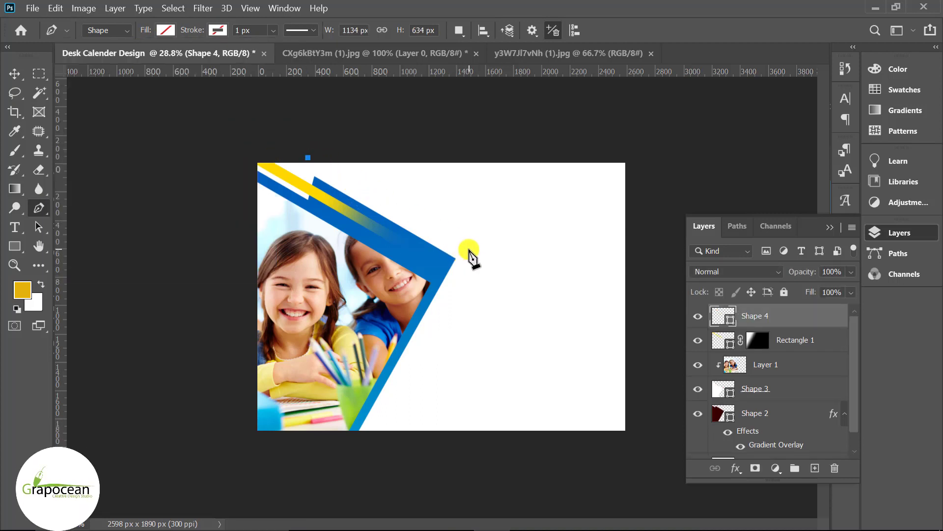
pyautogui.click(489, 259)
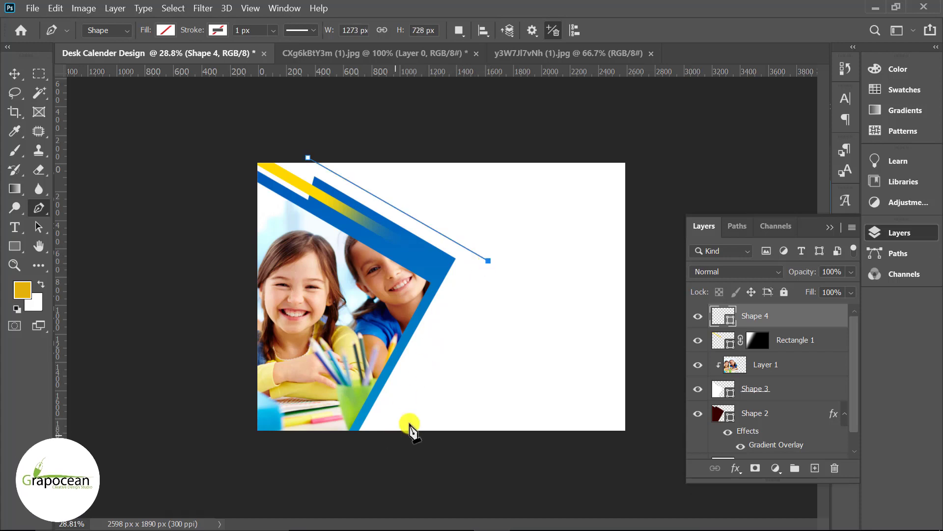
pyautogui.hotkey('ctrl', 'z')
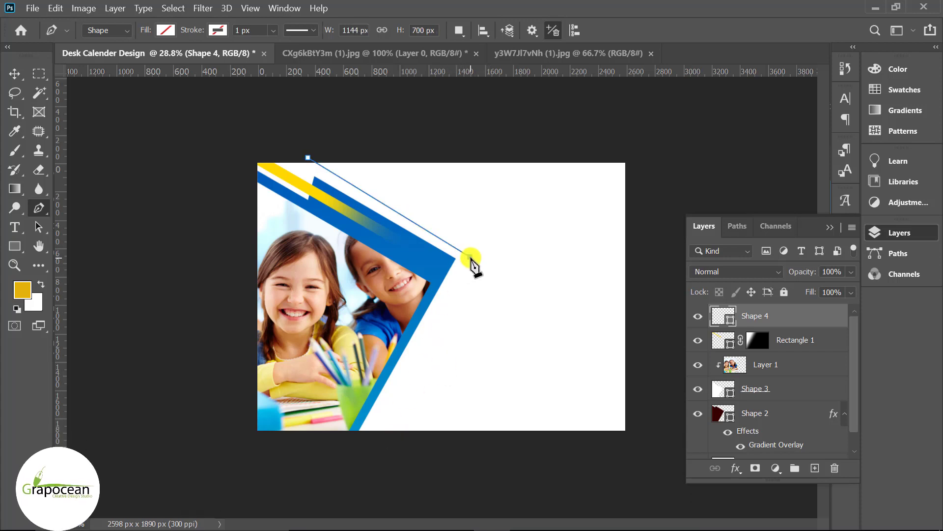
pyautogui.click(368, 440)
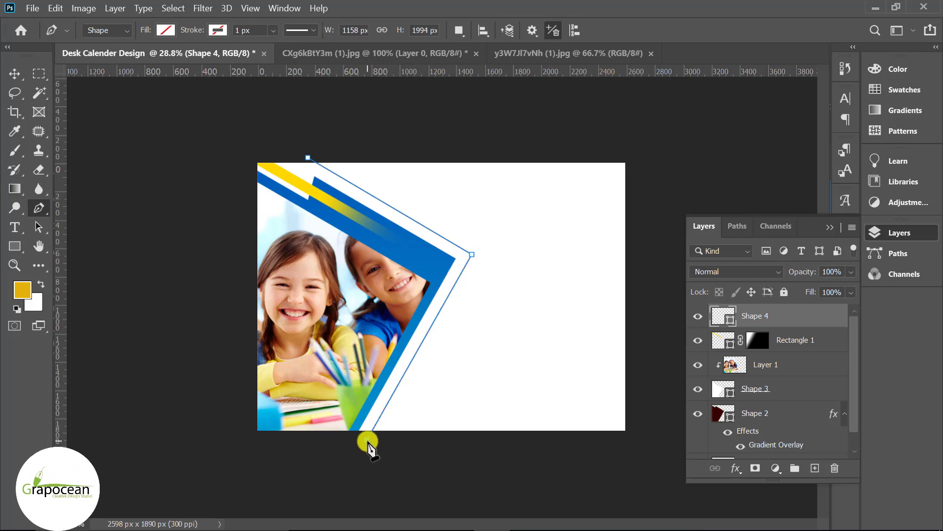
# Change the triangle's fill from black to no fill, then return to the Move tool
pyautogui.click(163, 30)
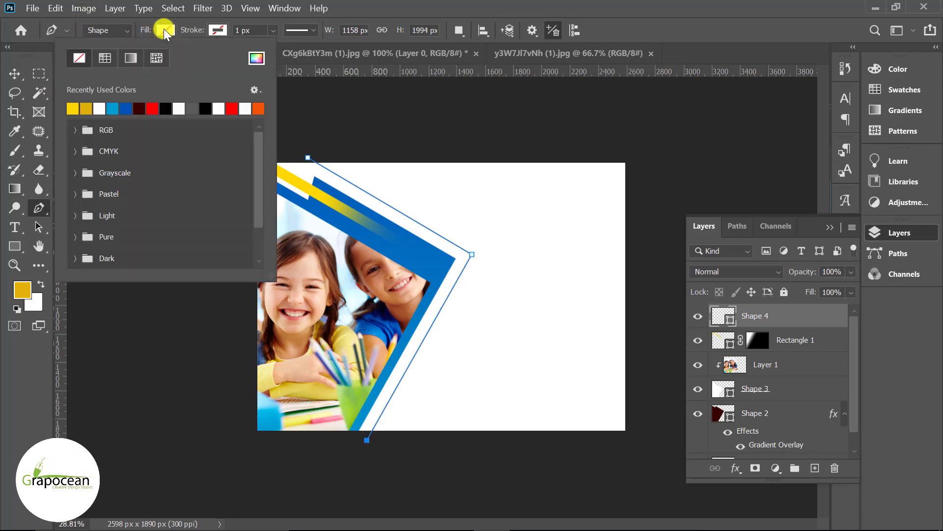
pyautogui.click(206, 108)
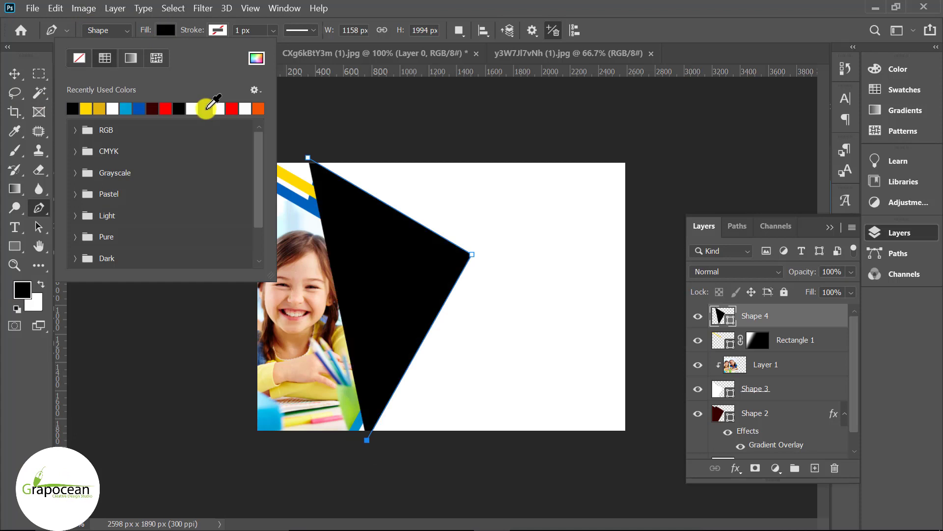
pyautogui.click(167, 29)
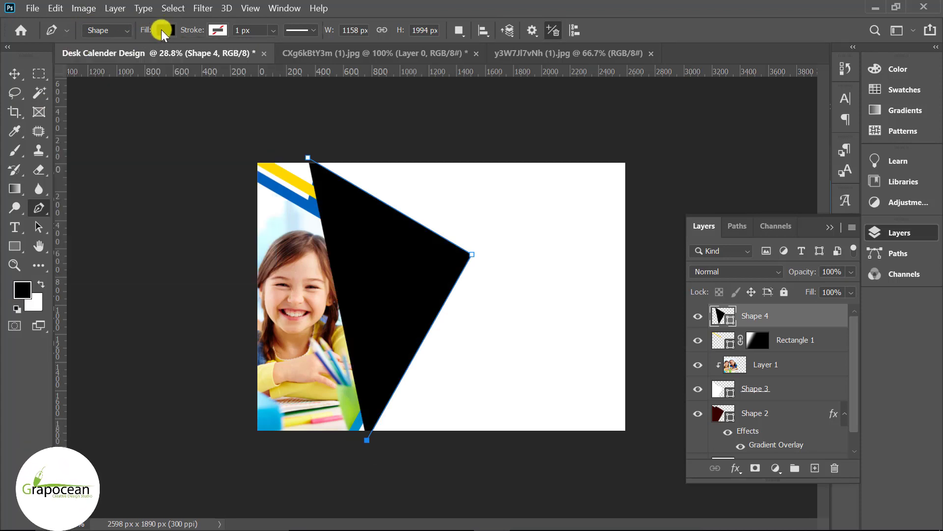
pyautogui.click(162, 30)
pyautogui.click(78, 57)
pyautogui.click(216, 30)
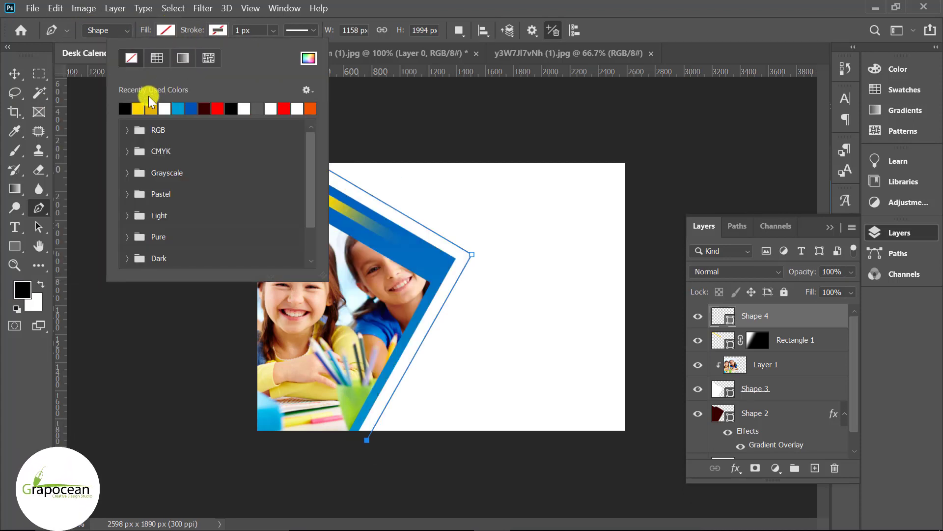
pyautogui.click(15, 73)
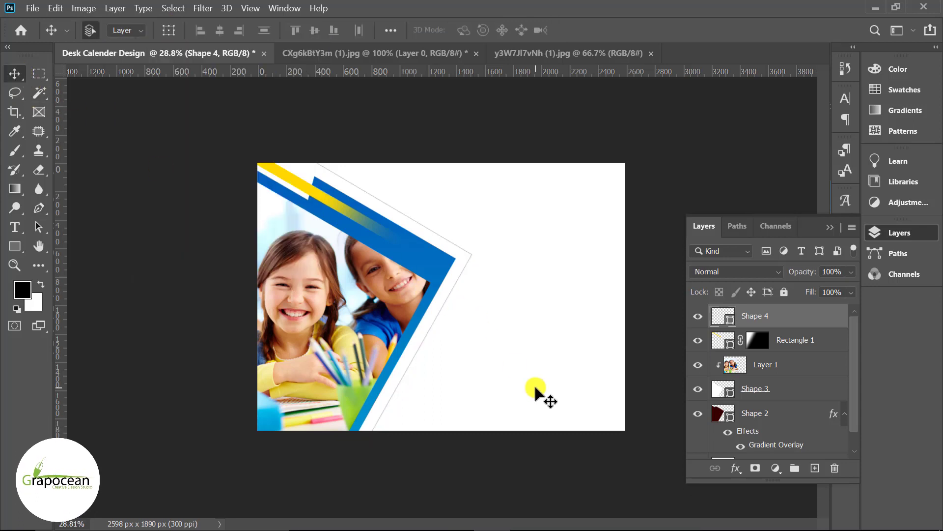
pyautogui.click(302, 467)
pyautogui.scroll(-1, 302, 467)
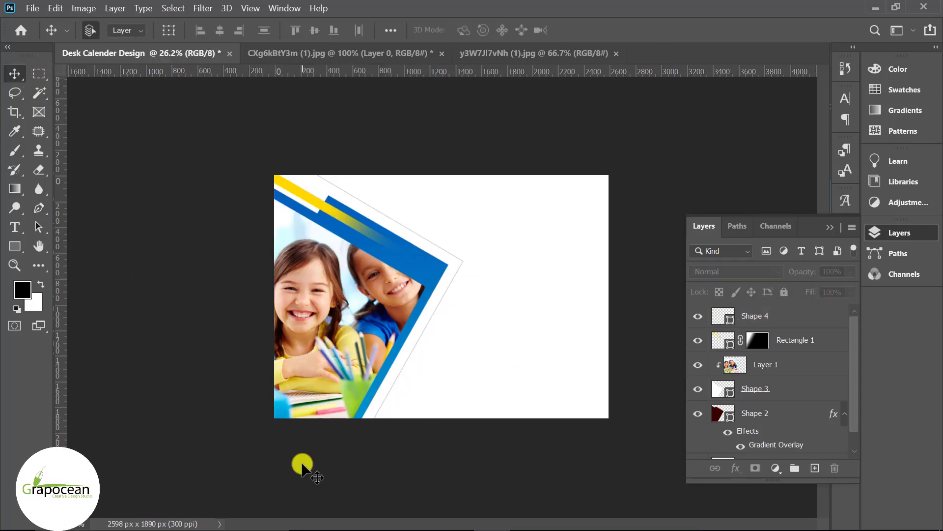
# Drag the green chalkboard pattern from its own document into the calendar design
pyautogui.click(502, 53)
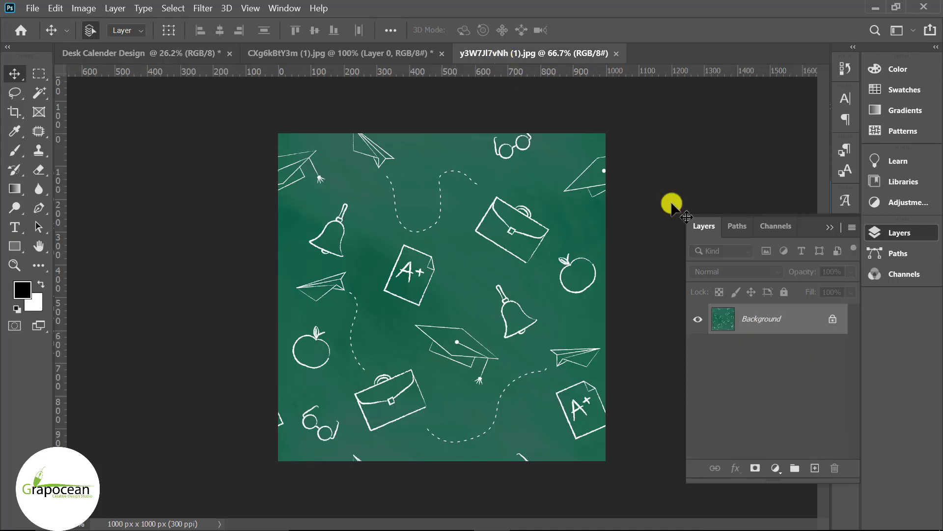
pyautogui.click(828, 322)
pyautogui.moveTo(524, 231)
pyautogui.mouseDown()
pyautogui.moveTo(157, 52)
pyautogui.moveTo(529, 314)
pyautogui.mouseUp()
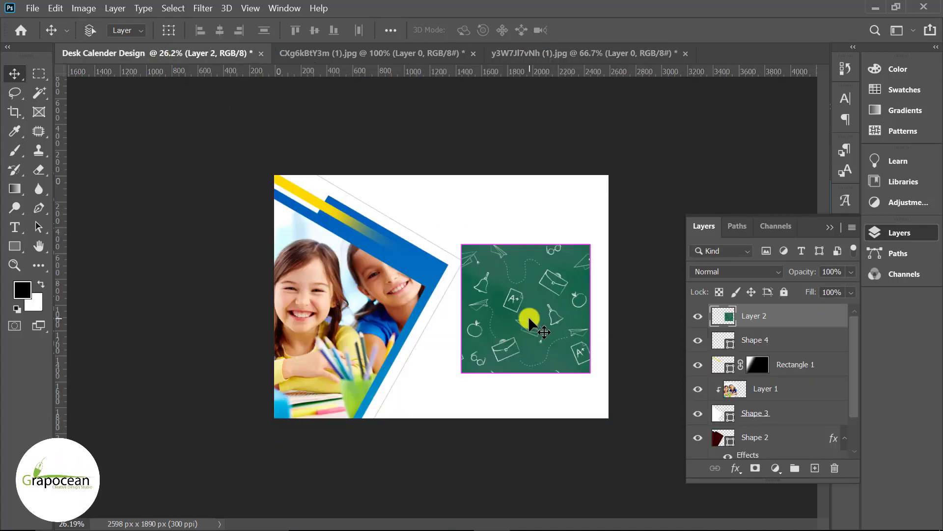
# Enlarge the chalkboard to roughly double size to cover the page, placing its layer just above Background
pyautogui.hotkey('ctrl', 't')
pyautogui.moveTo(591, 373); pyautogui.dragTo(658, 439)
pyautogui.moveTo(532, 378); pyautogui.dragTo(479, 370)
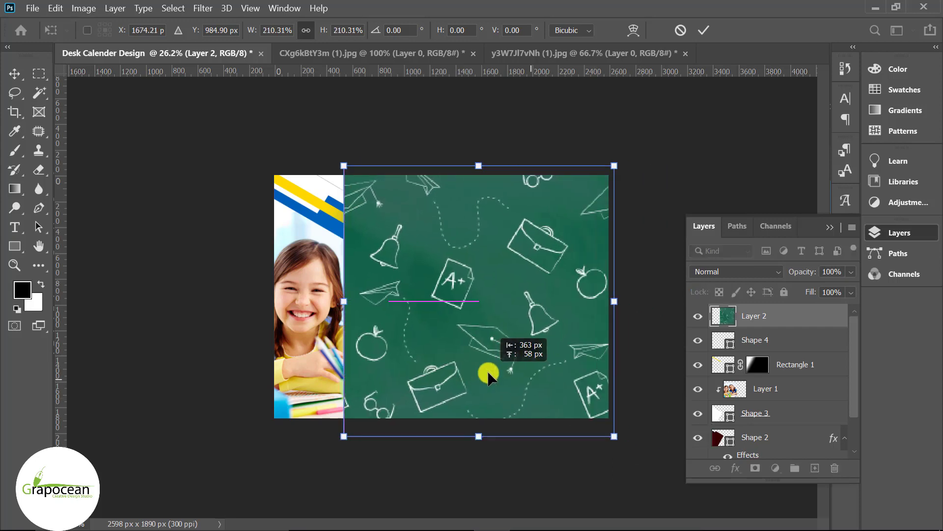
pyautogui.moveTo(608, 435); pyautogui.dragTo(609, 436)
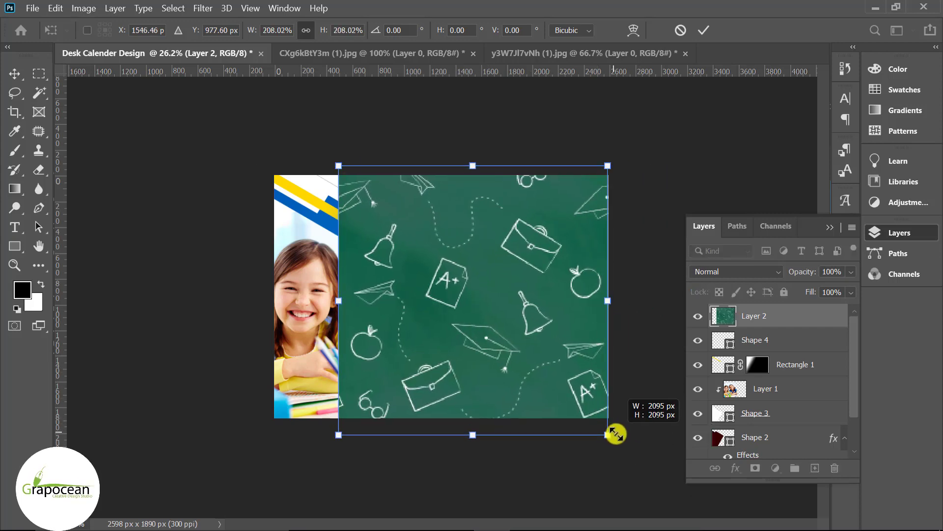
pyautogui.click(704, 30)
pyautogui.moveTo(769, 316)
pyautogui.mouseDown()
pyautogui.moveTo(769, 478)
pyautogui.moveTo(763, 436)
pyautogui.mouseUp()
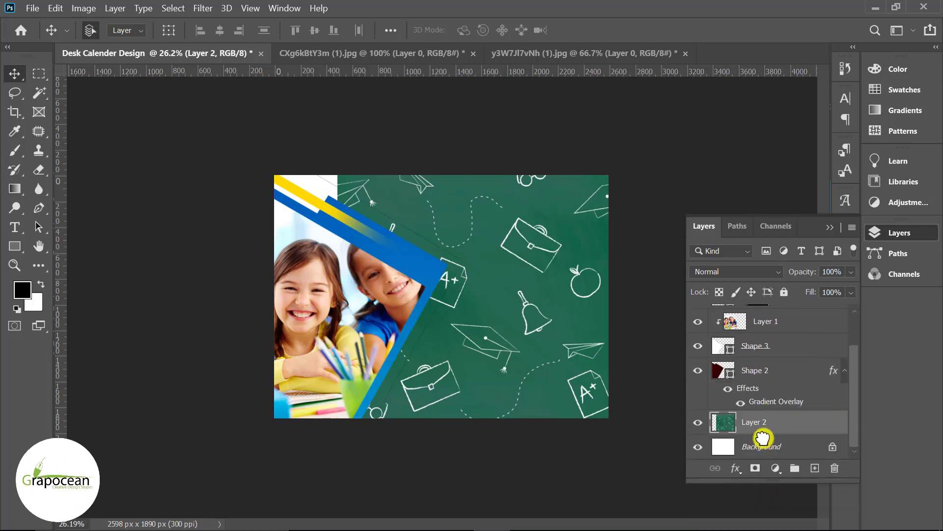
# Set the doodle layer's blend mode to Subtract
pyautogui.click(737, 271)
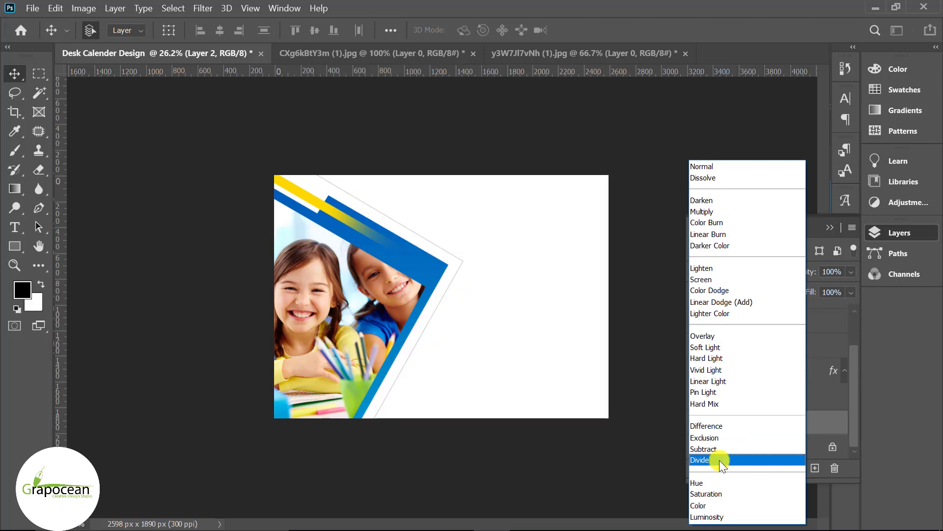
pyautogui.click(718, 447)
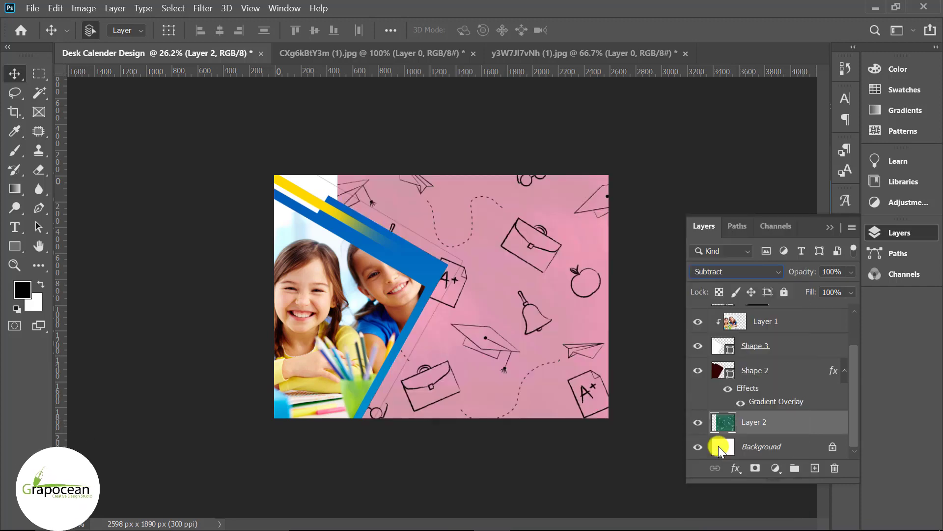
pyautogui.rightClick(820, 429)
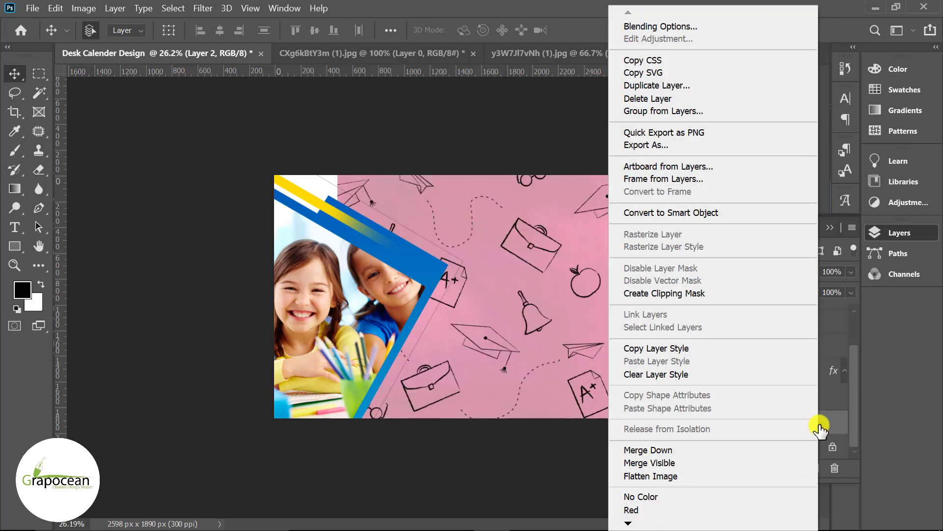
pyautogui.click(818, 423)
pyautogui.rightClick(818, 423)
# In Blending Options, raise the This Layer black slider so the pink background drops out
pyautogui.click(690, 27)
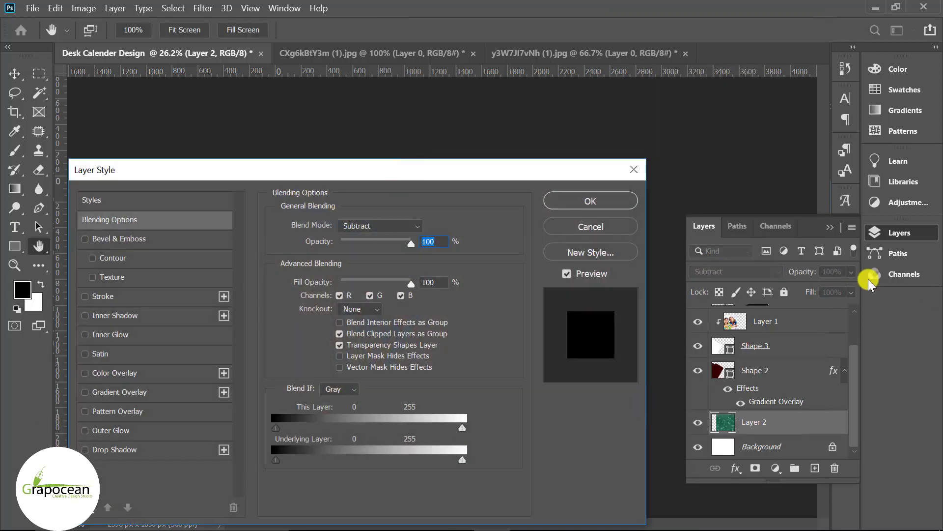
pyautogui.moveTo(491, 170); pyautogui.dragTo(898, 174)
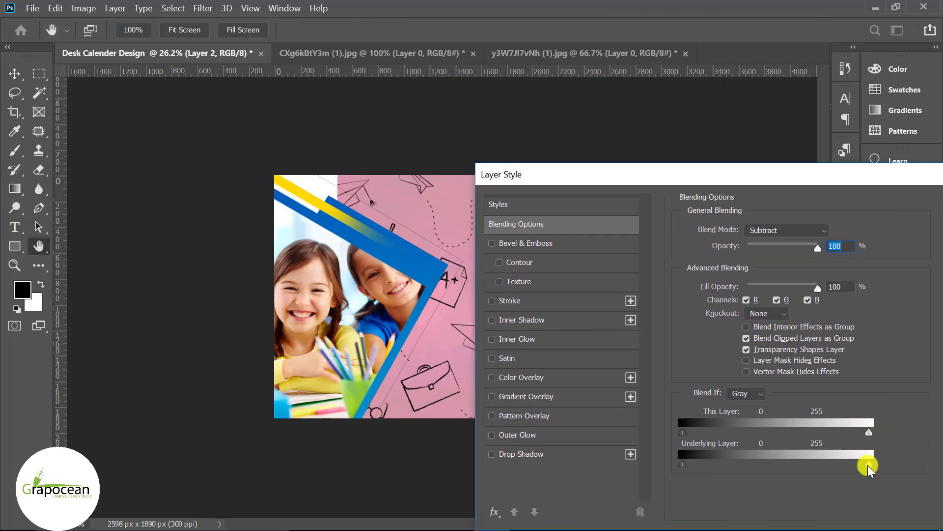
pyautogui.moveTo(869, 466)
pyautogui.mouseDown()
pyautogui.moveTo(850, 466)
pyautogui.moveTo(869, 466)
pyautogui.mouseUp()
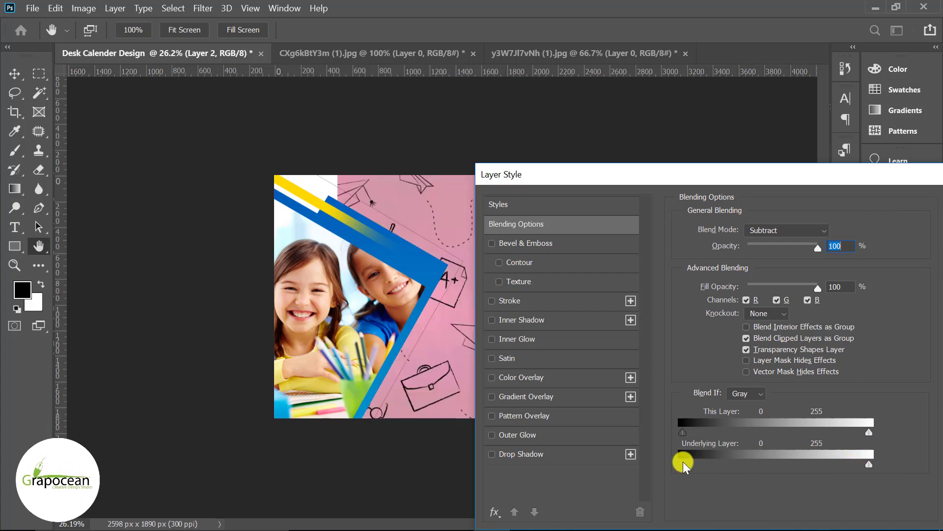
pyautogui.moveTo(683, 464); pyautogui.dragTo(713, 467)
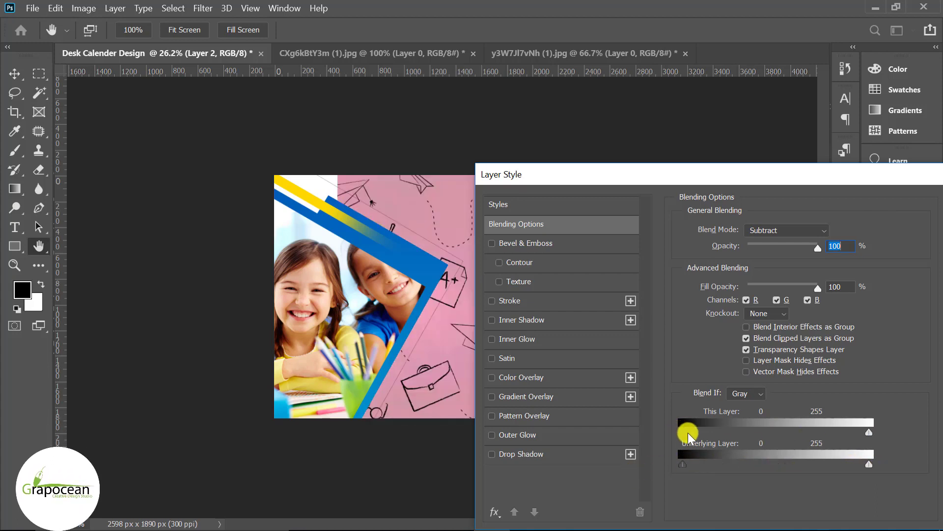
pyautogui.moveTo(688, 433)
pyautogui.mouseDown()
pyautogui.moveTo(808, 443)
pyautogui.moveTo(823, 433)
pyautogui.mouseUp()
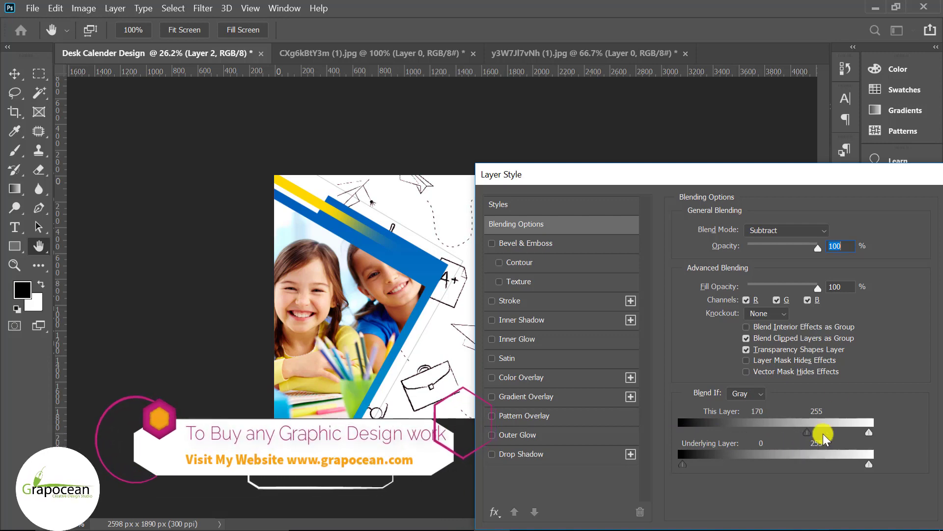
pyautogui.moveTo(853, 175); pyautogui.dragTo(614, 395)
# Confirm the blending changes and fade the doodle layer to 12% opacity
pyautogui.click(779, 438)
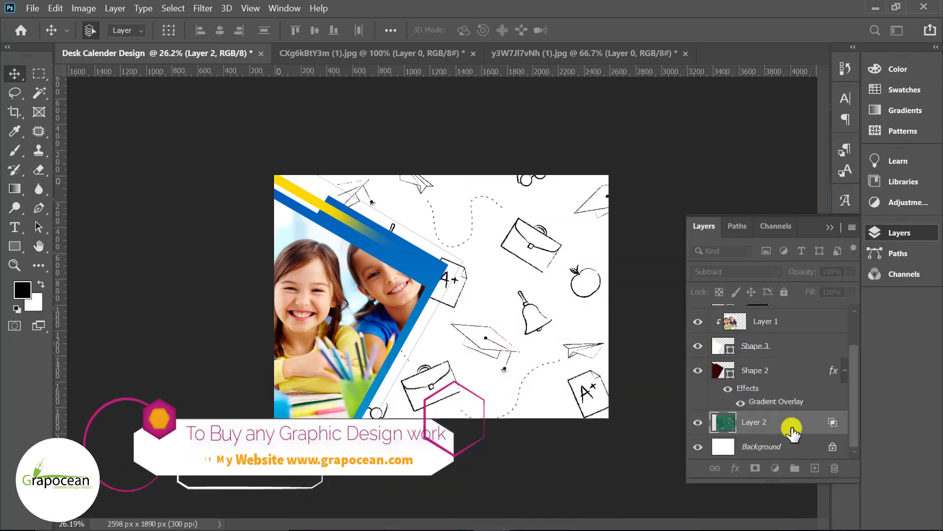
pyautogui.click(851, 272)
pyautogui.moveTo(828, 291); pyautogui.dragTo(791, 286)
# Scale the doodle pattern down to about 63% and fit it into the page's right side
pyautogui.hotkey('ctrl', 't')
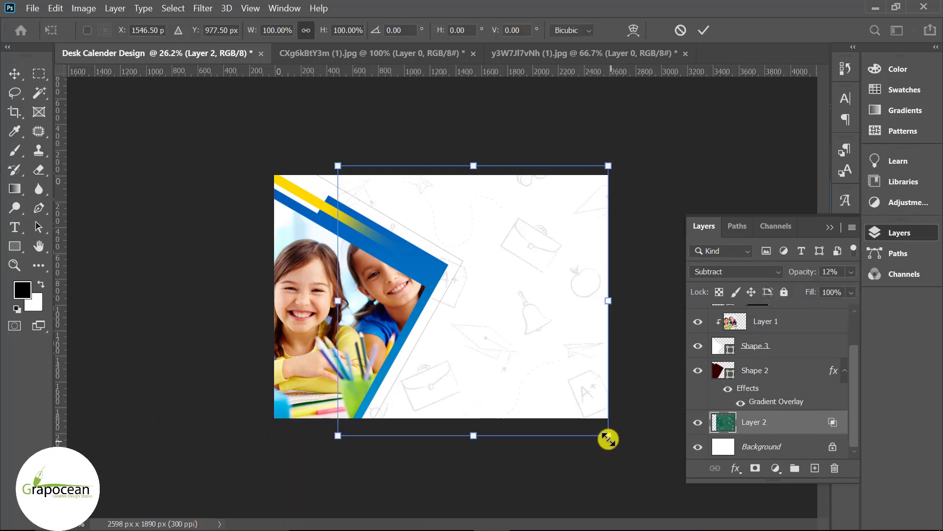
pyautogui.moveTo(608, 439); pyautogui.dragTo(574, 404)
pyautogui.moveTo(498, 341); pyautogui.dragTo(522, 336)
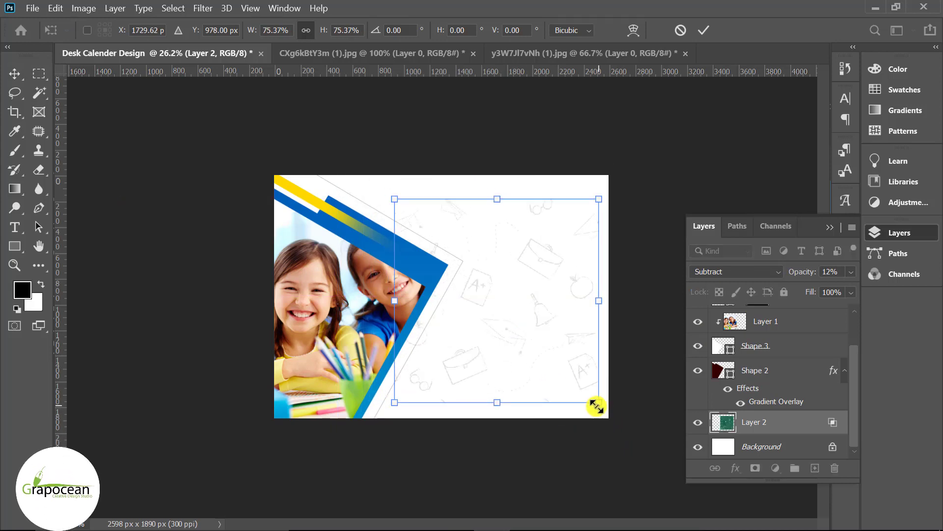
pyautogui.moveTo(598, 402); pyautogui.dragTo(581, 385)
pyautogui.click(704, 30)
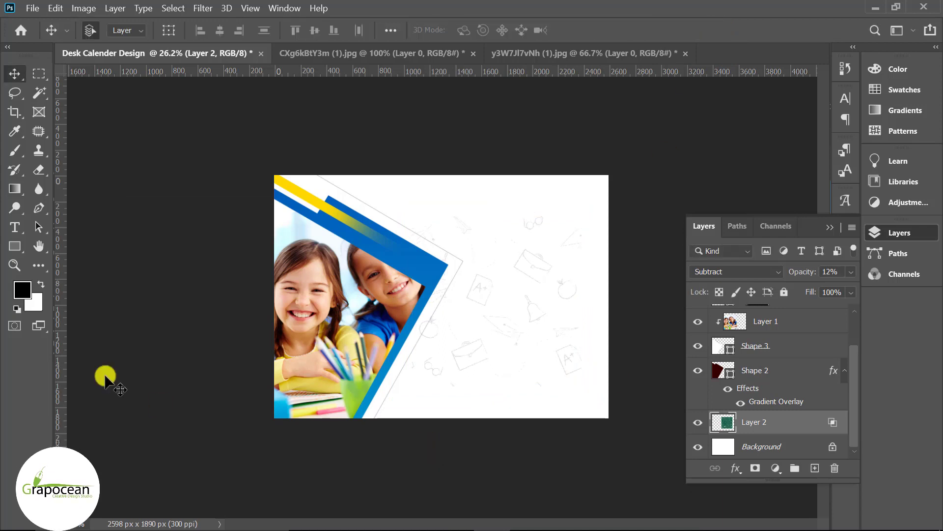
# Draw a tall rectangle on a new layer above Shape 2 and fill it dark grey
pyautogui.click(25, 253)
pyautogui.click(84, 247)
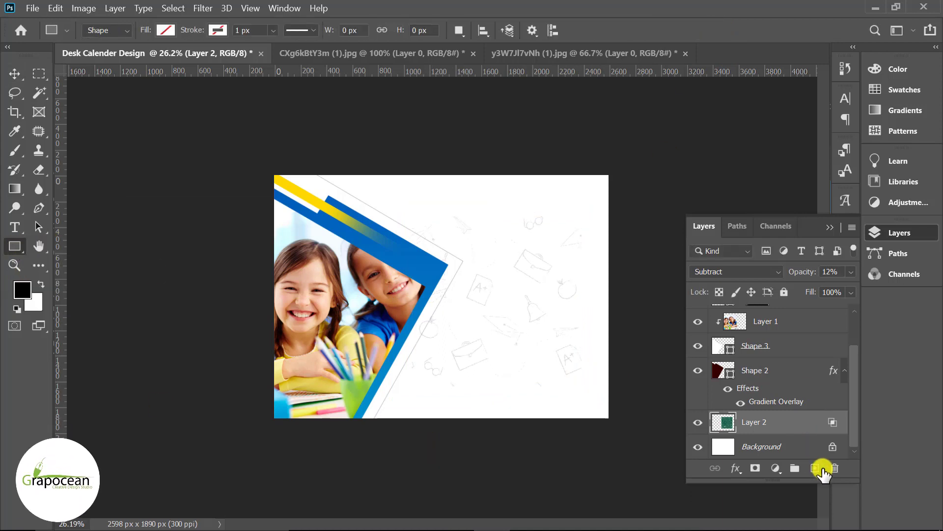
pyautogui.click(784, 378)
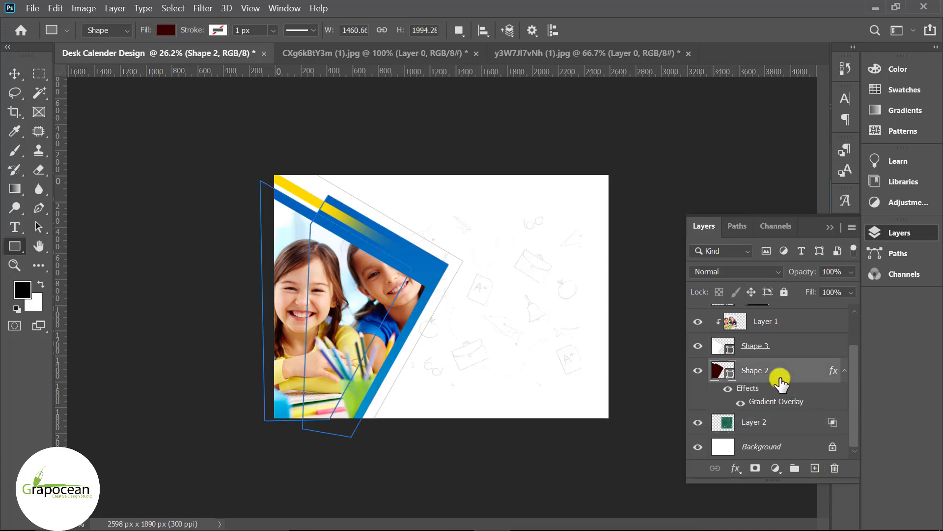
pyautogui.click(814, 467)
pyautogui.moveTo(469, 163); pyautogui.dragTo(492, 396)
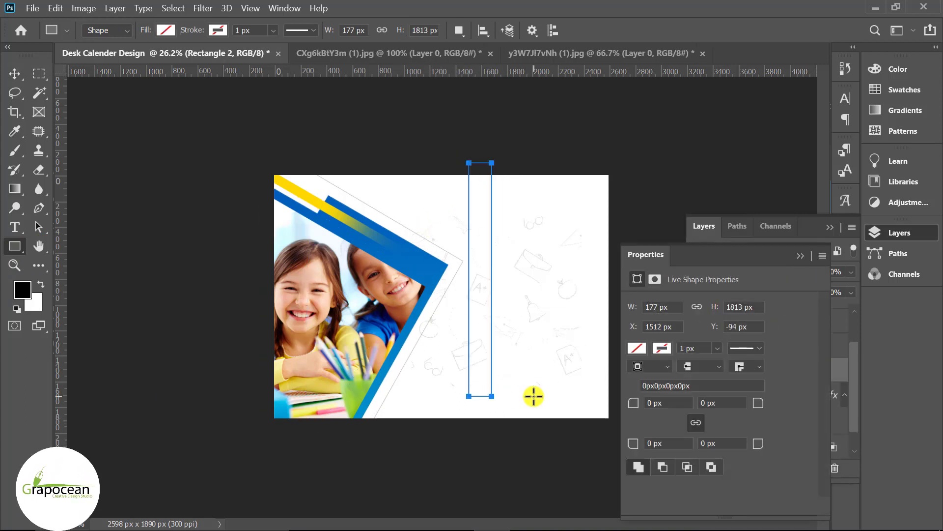
pyautogui.click(167, 30)
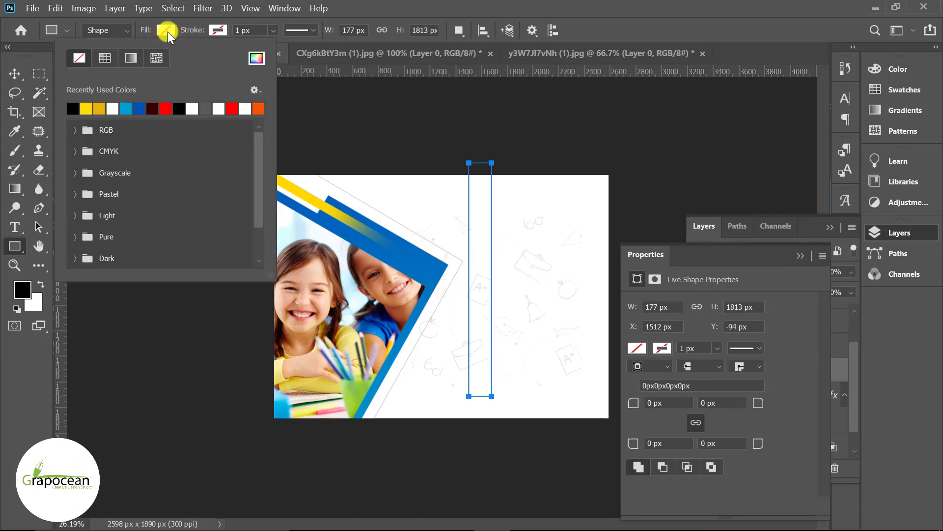
pyautogui.click(209, 107)
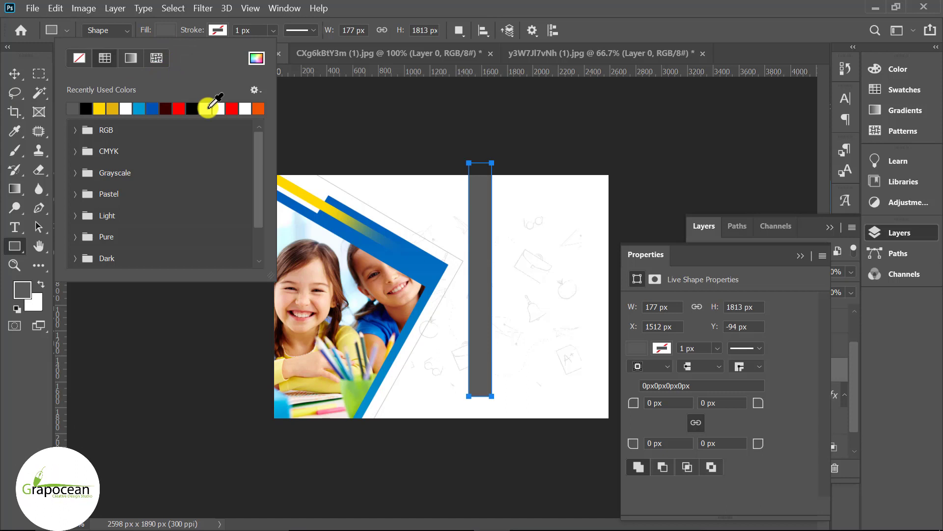
# Move and rotate the grey rectangle into a diagonal band beside the top-left stripes
pyautogui.click(10, 73)
pyautogui.moveTo(481, 222); pyautogui.dragTo(404, 219)
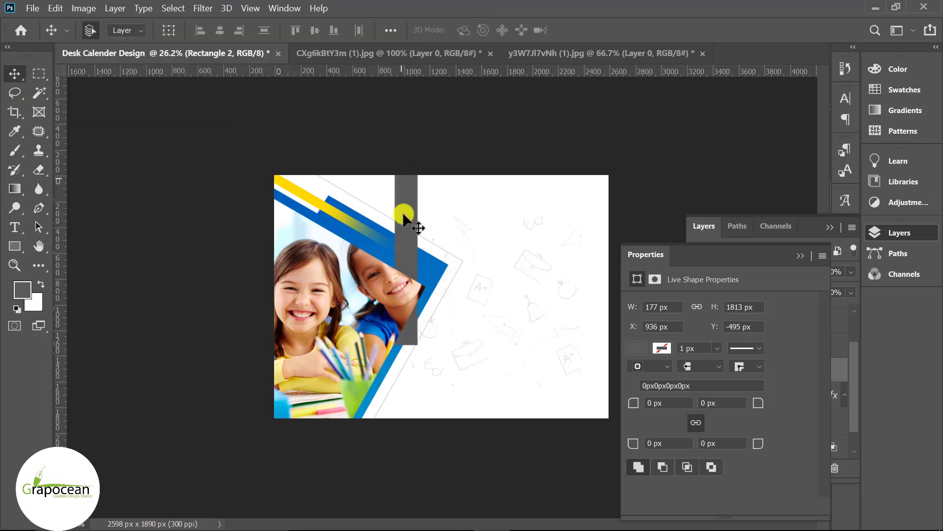
pyautogui.hotkey('ctrl', 't')
pyautogui.moveTo(440, 385)
pyautogui.mouseDown()
pyautogui.moveTo(488, 278)
pyautogui.moveTo(382, 220)
pyautogui.moveTo(407, 243)
pyautogui.mouseUp()
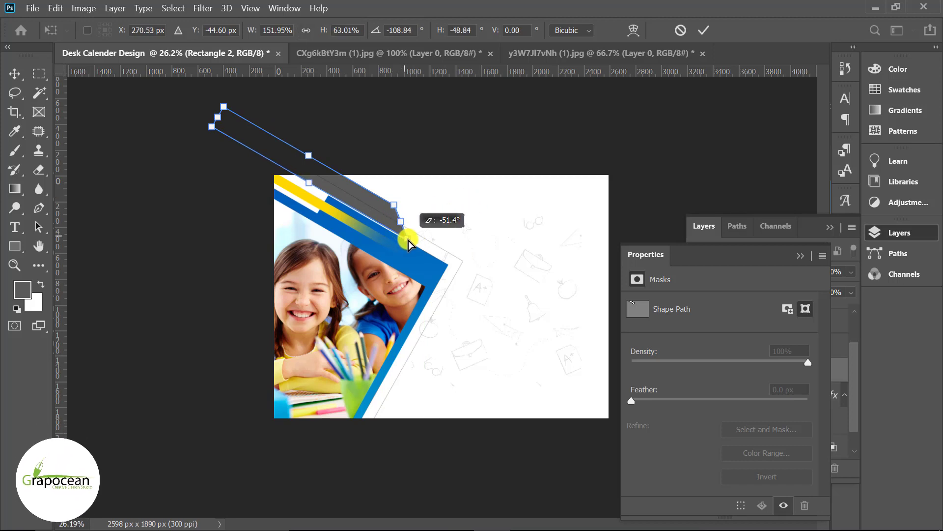
pyautogui.click(708, 29)
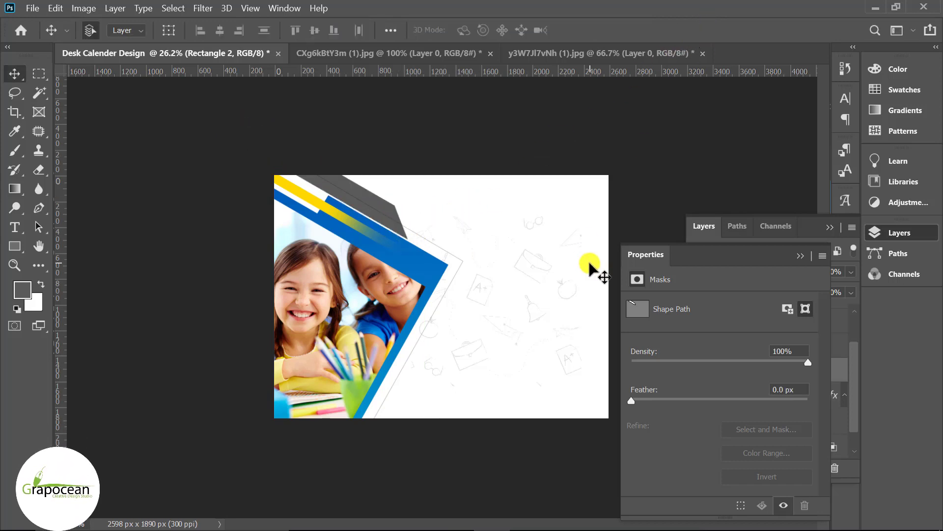
pyautogui.click(797, 255)
# Mask the grey band with a black-to-white gradient fade and lower its opacity
pyautogui.click(755, 468)
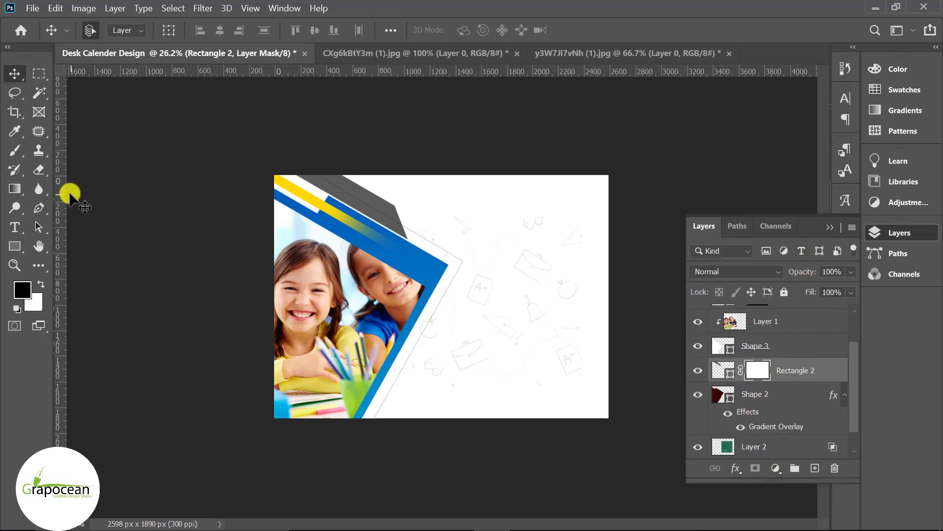
pyautogui.click(17, 190)
pyautogui.moveTo(282, 162); pyautogui.dragTo(465, 242)
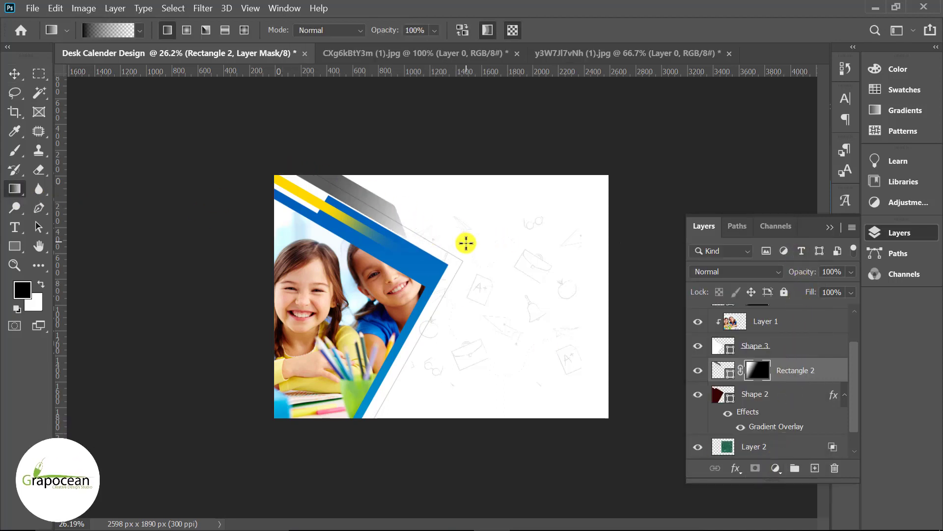
pyautogui.moveTo(332, 167); pyautogui.dragTo(563, 258)
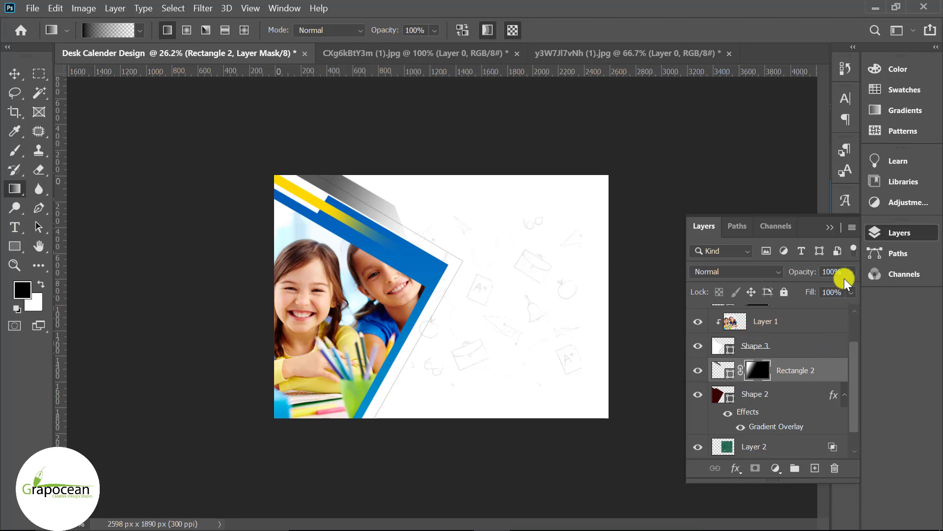
pyautogui.moveTo(845, 279); pyautogui.dragTo(802, 291)
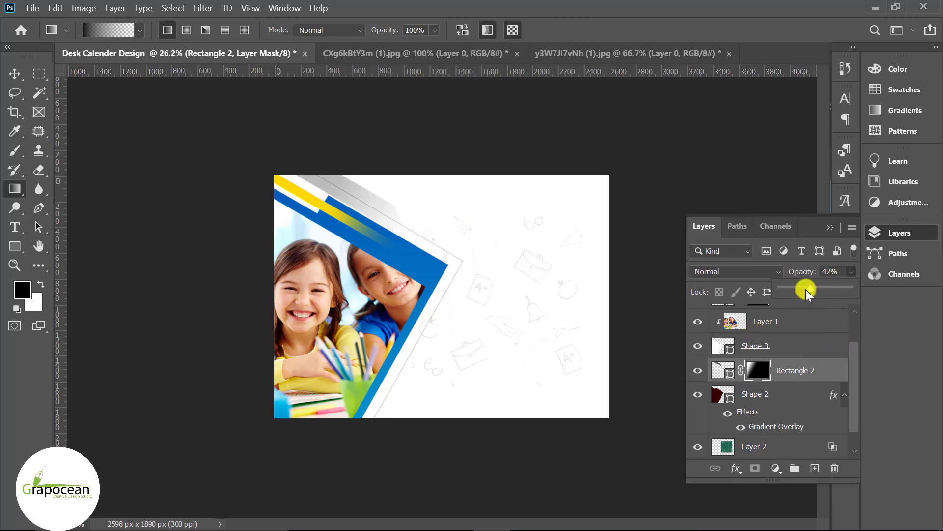
pyautogui.click(827, 227)
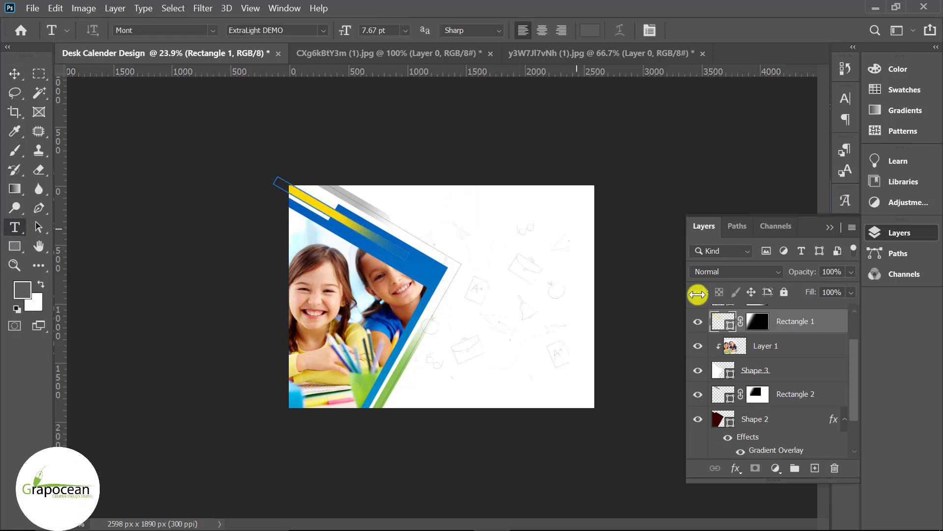
# Create a roughly 32 pt text layer at the top right reading 'School'
pyautogui.scroll(2, 796, 356)
pyautogui.click(812, 322)
pyautogui.click(506, 219)
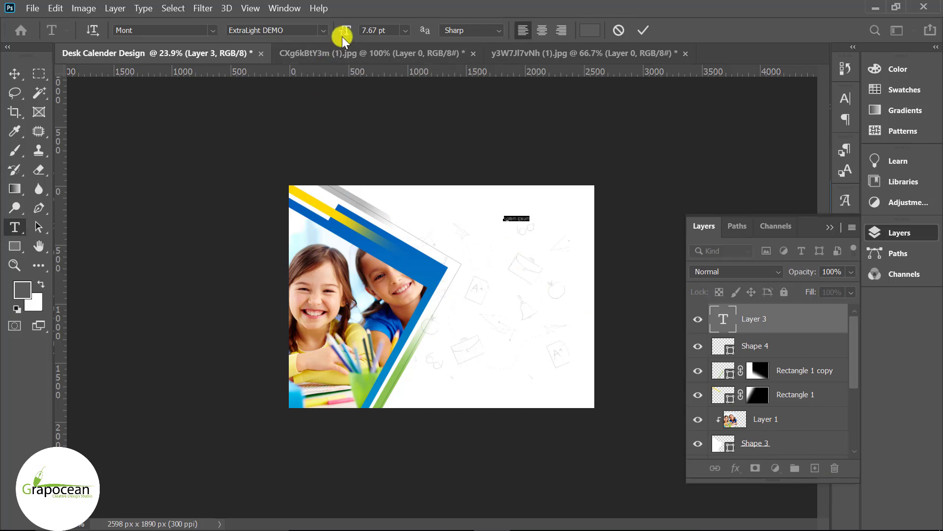
pyautogui.moveTo(343, 32); pyautogui.dragTo(362, 39)
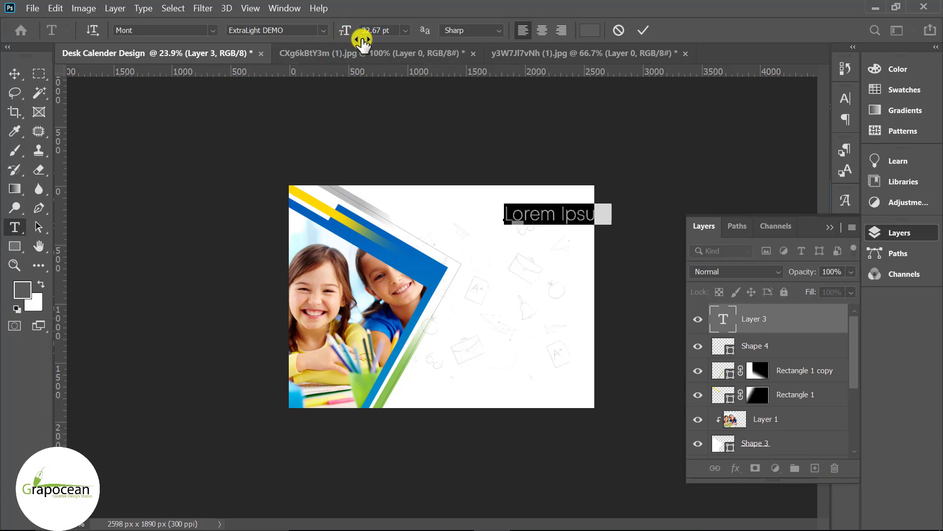
pyautogui.press('BackSpace')
pyautogui.write('Sc')
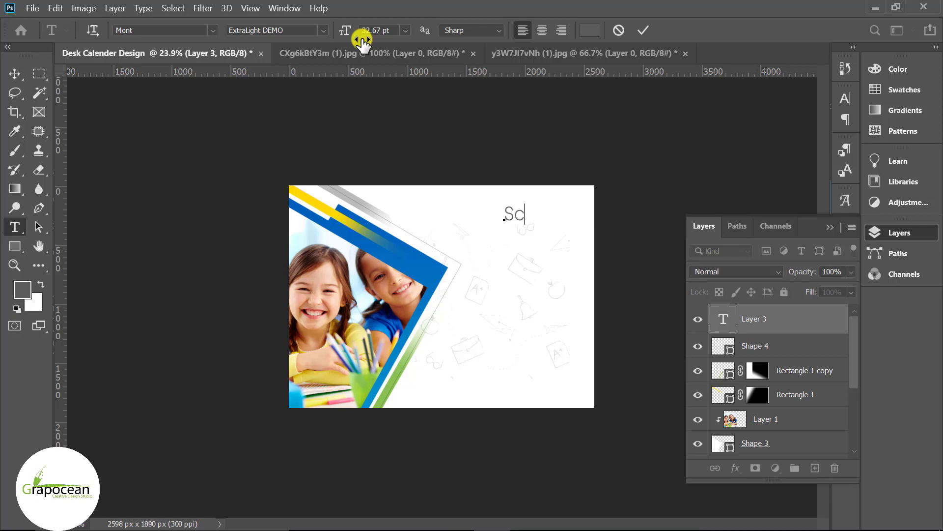
pyautogui.write('hool')
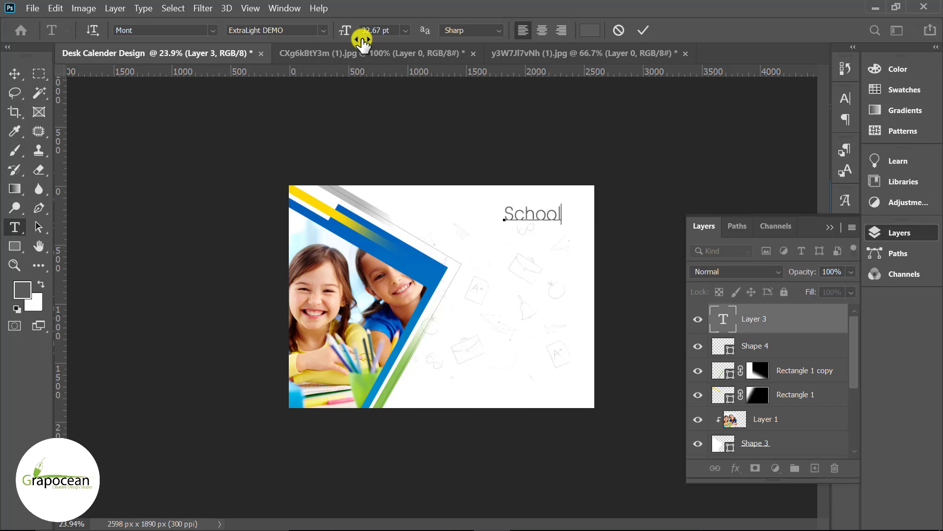
# Add a second line 'Calendar 2021' under School and select that line
pyautogui.doubleClick(565, 212)
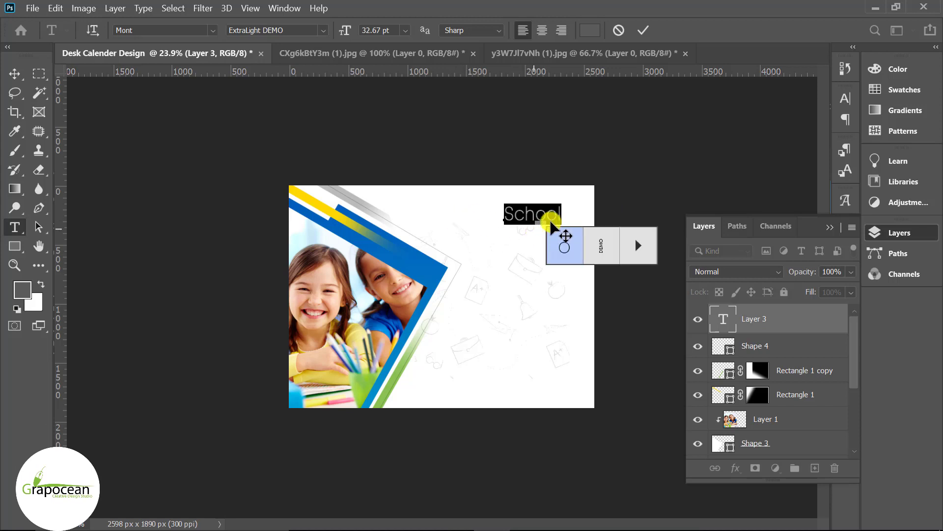
pyautogui.click(563, 216)
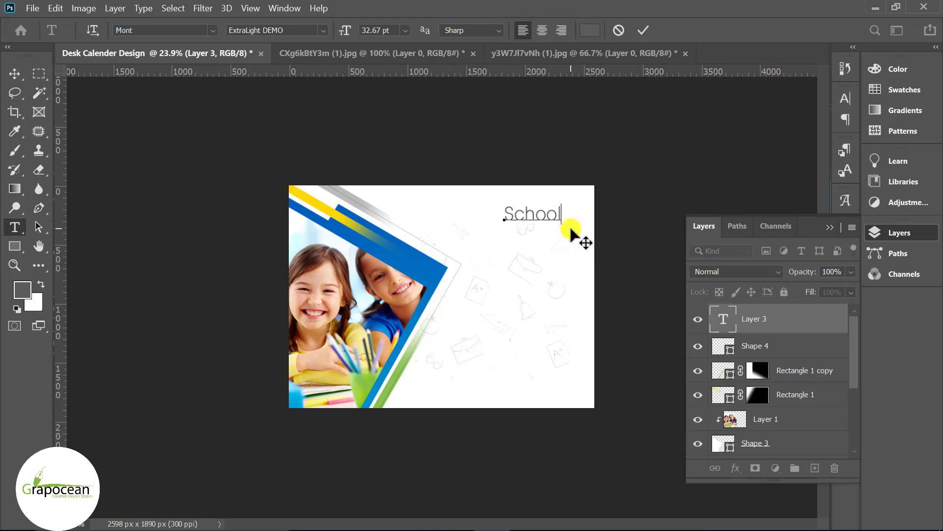
pyautogui.press('Return')
pyautogui.write('Cal')
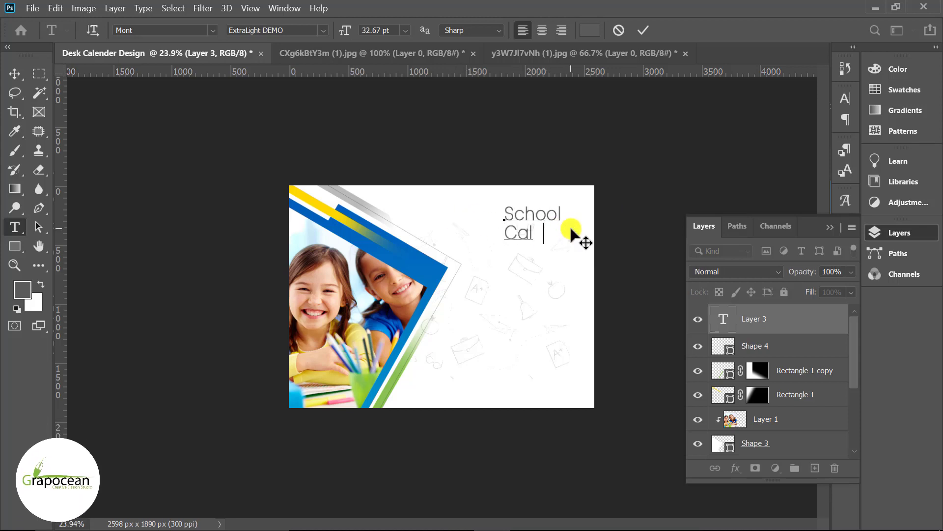
pyautogui.write('endar')
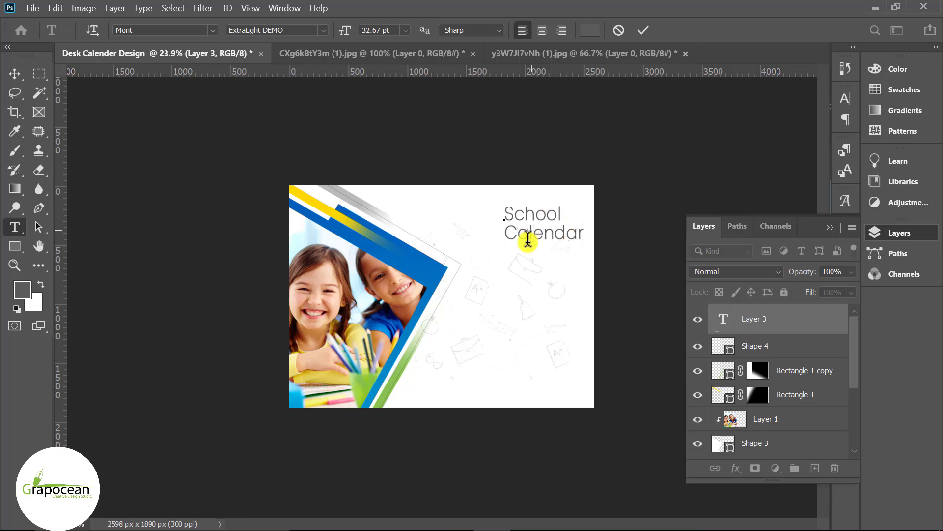
pyautogui.write(' 2')
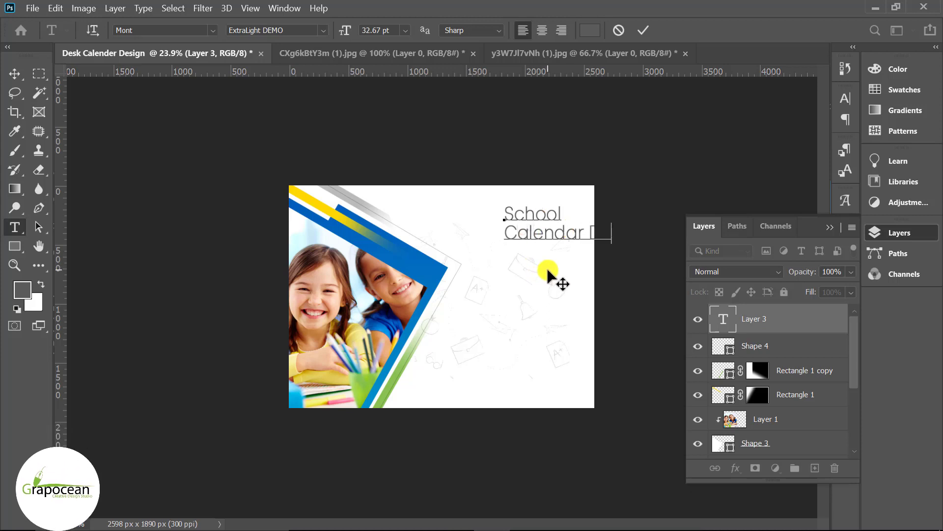
pyautogui.write('021')
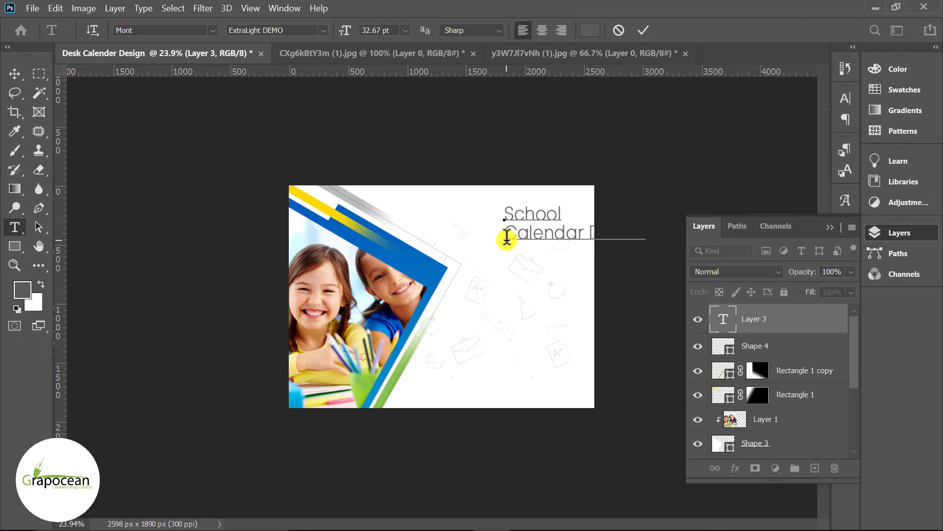
pyautogui.moveTo(505, 234); pyautogui.dragTo(693, 237)
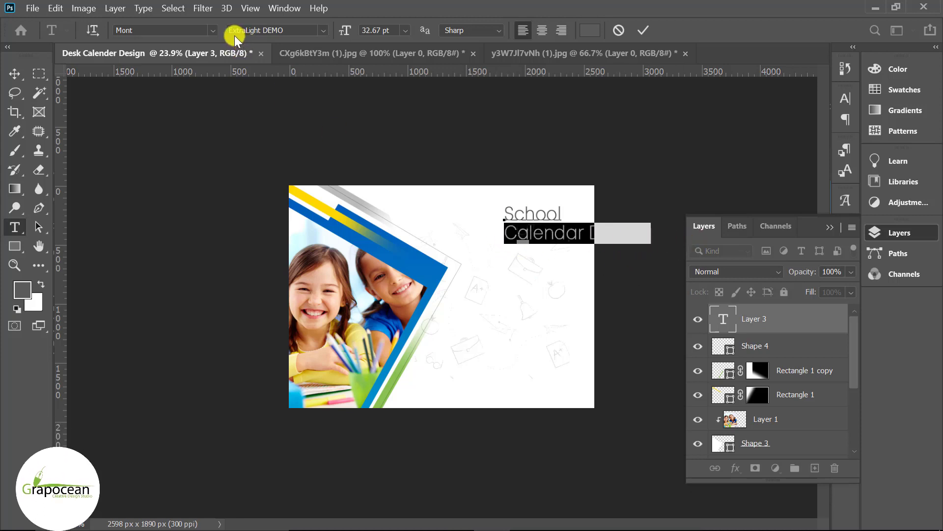
# Set the selected title line to Argentum Sans Bold
pyautogui.click(214, 31)
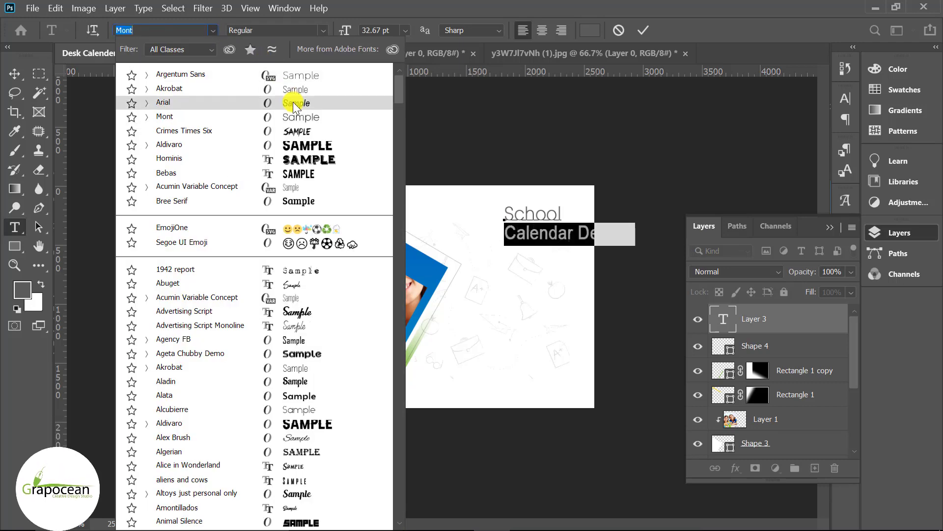
pyautogui.press('Escape')
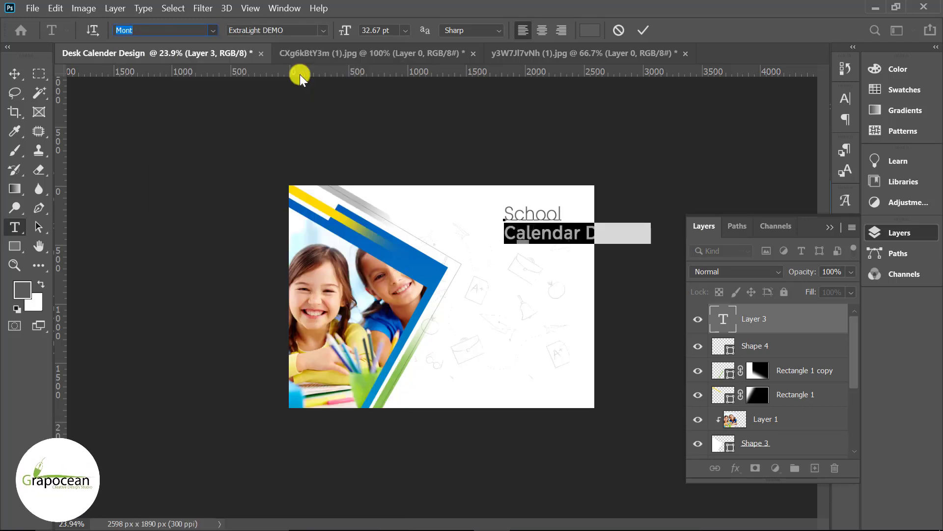
pyautogui.write('Argentum Sans')
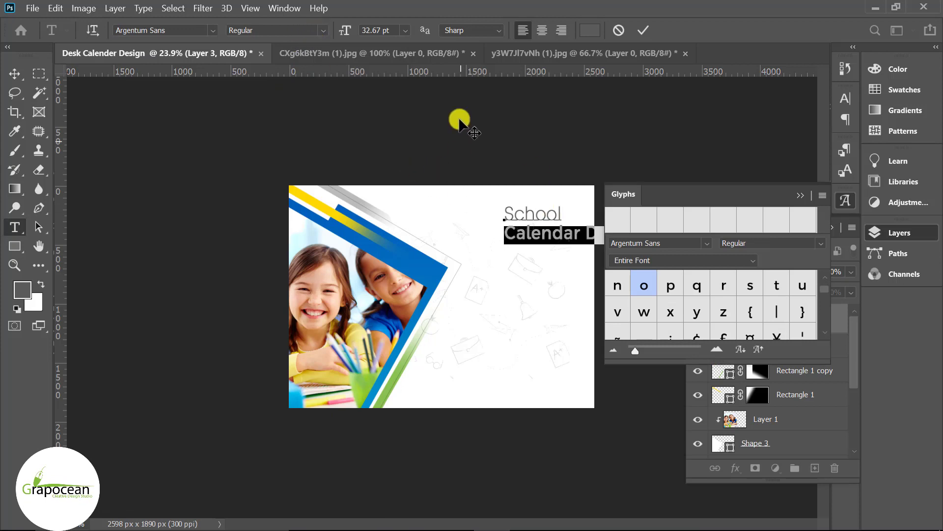
pyautogui.click(321, 30)
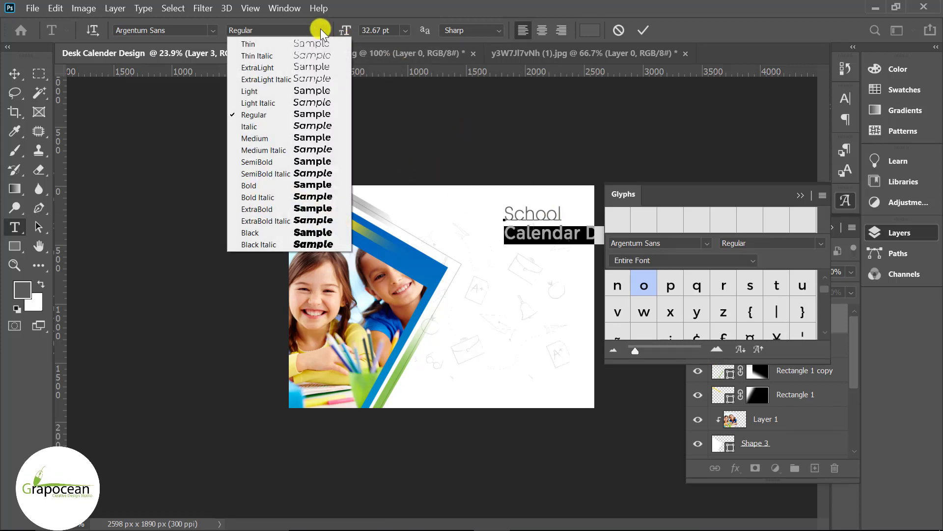
pyautogui.click(305, 185)
pyautogui.click(800, 195)
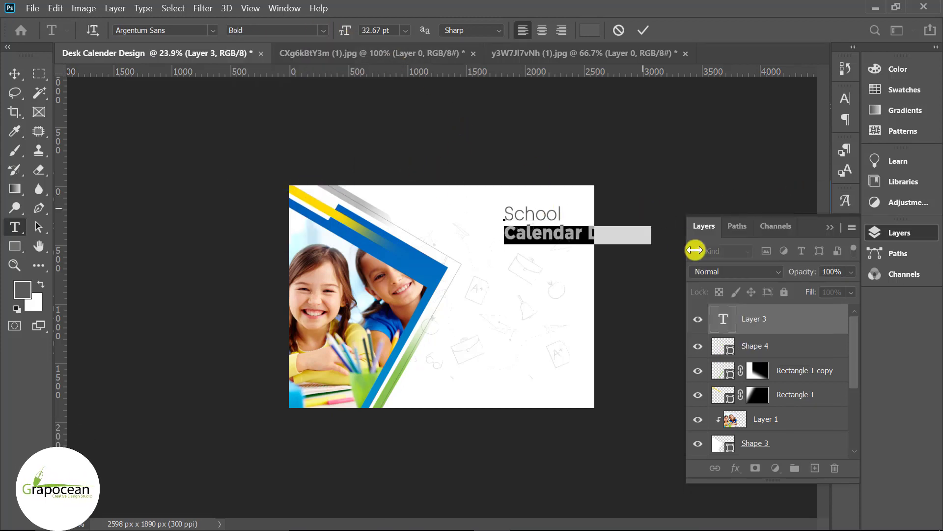
# Make the second line All Caps, commit, and shift the title left
pyautogui.click(845, 99)
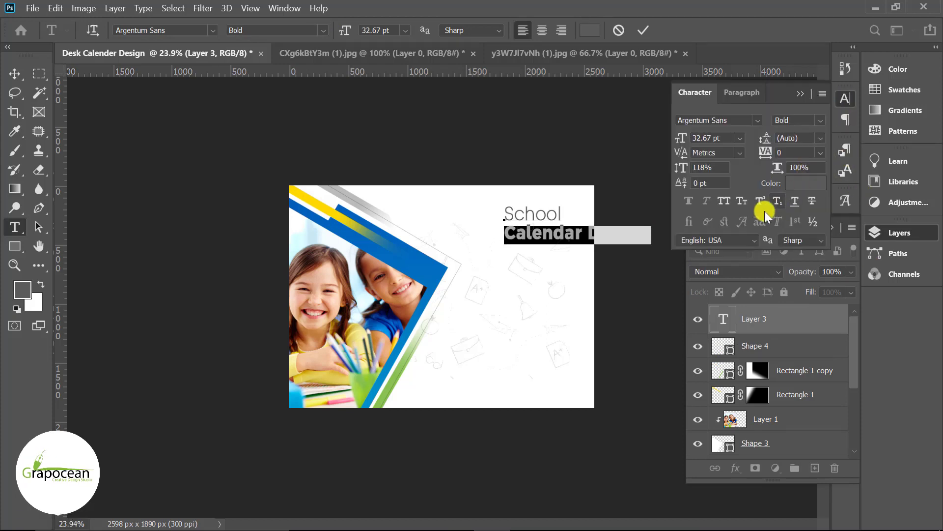
pyautogui.click(725, 199)
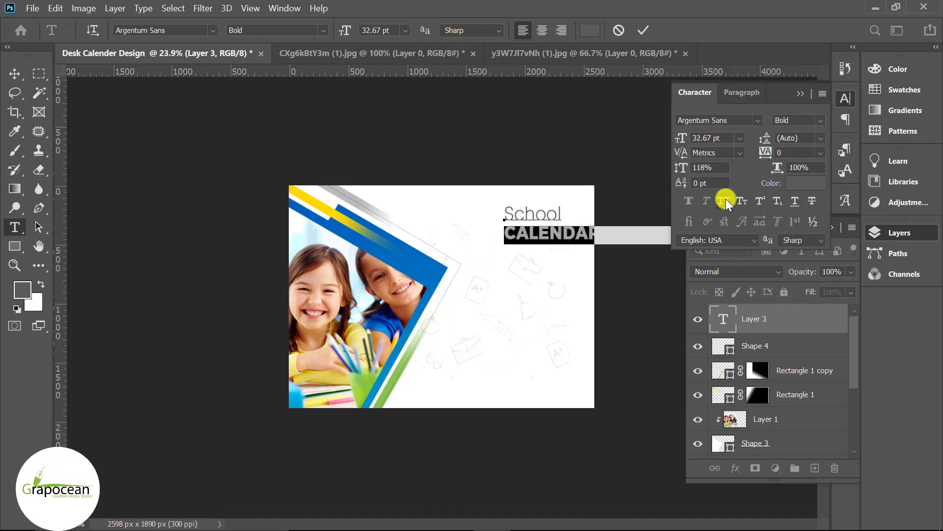
pyautogui.click(21, 78)
pyautogui.moveTo(524, 236); pyautogui.dragTo(481, 226)
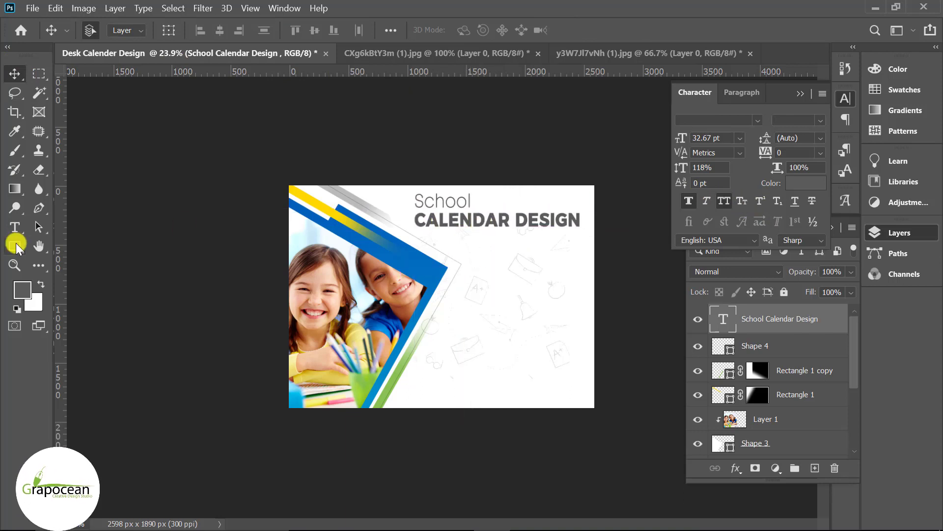
# Colour CALENDAR DESIGN with yellow sampled from the corner stripe
pyautogui.click(15, 227)
pyautogui.moveTo(580, 222); pyautogui.dragTo(415, 220)
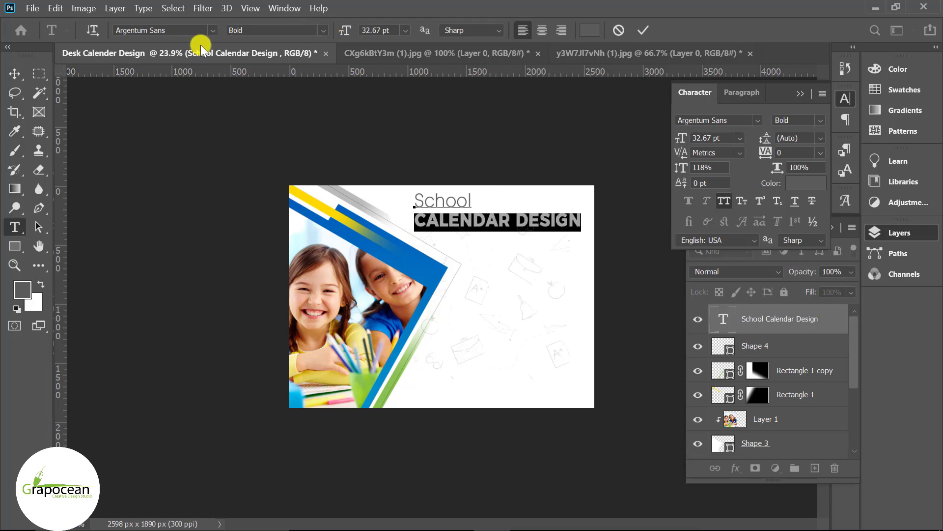
pyautogui.click(22, 290)
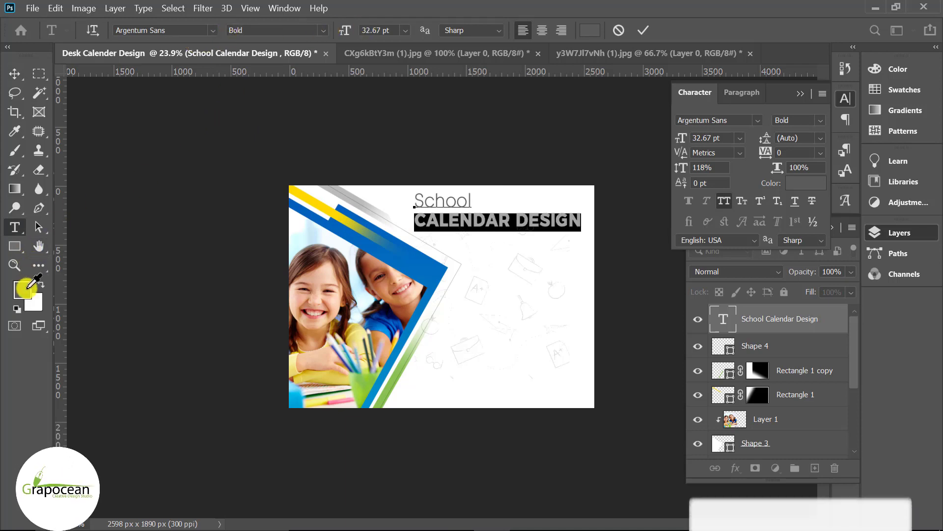
pyautogui.click(325, 206)
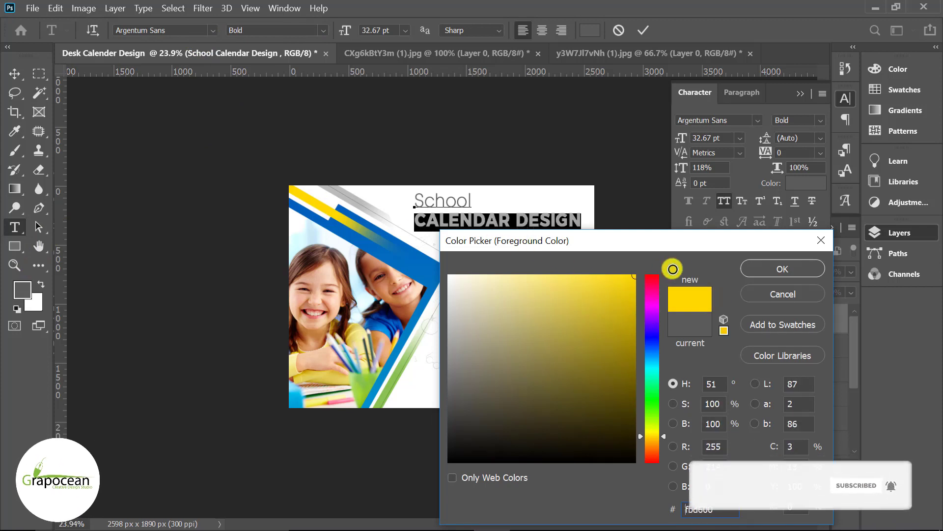
pyautogui.click(783, 268)
pyautogui.click(15, 74)
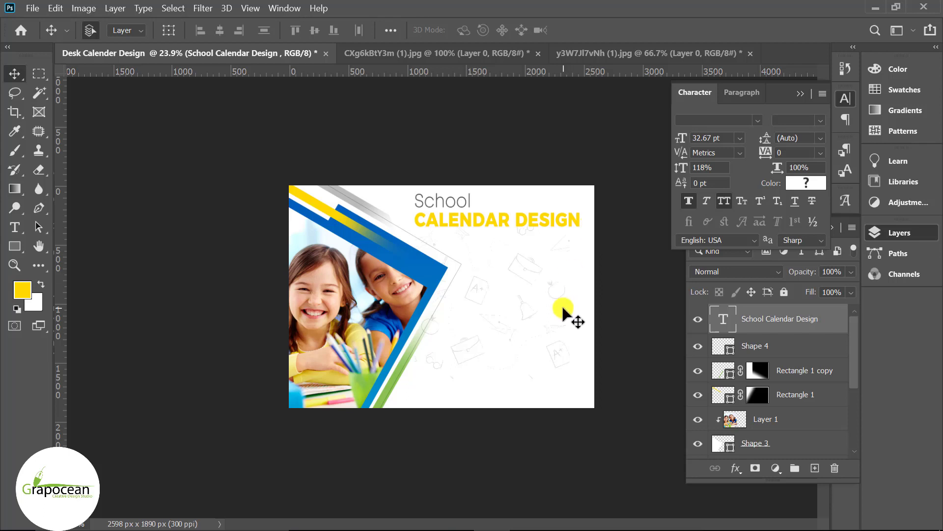
# Reselect CALENDAR DESIGN and shift its colour's hue toward orange
pyautogui.click(15, 227)
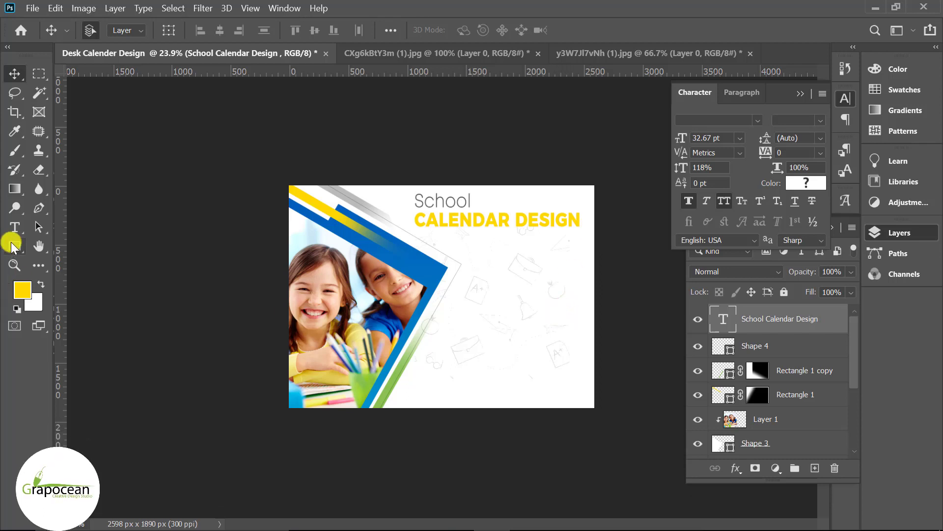
pyautogui.moveTo(414, 220); pyautogui.dragTo(603, 229)
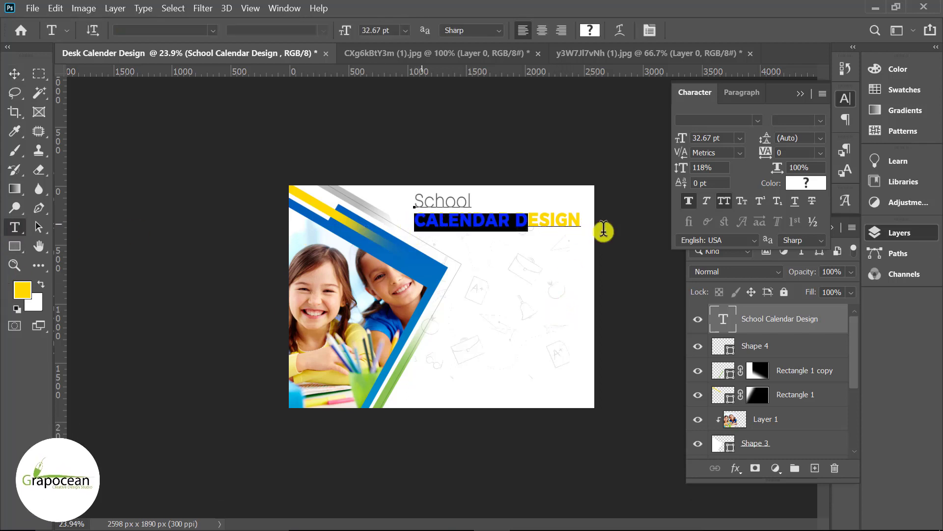
pyautogui.click(23, 290)
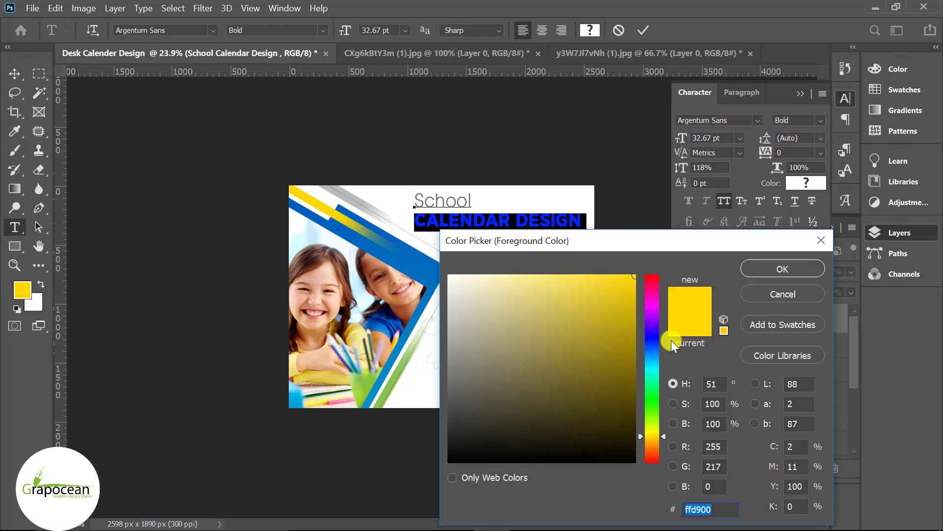
pyautogui.click(653, 440)
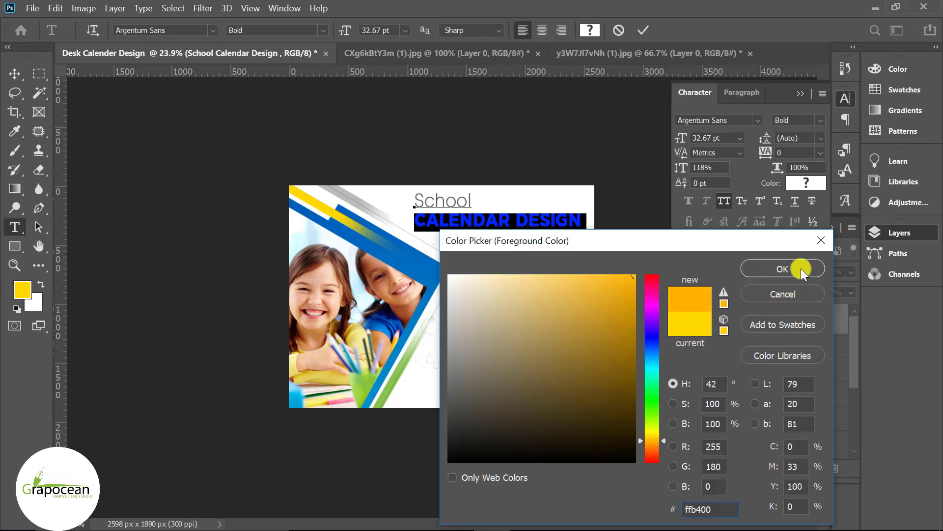
# Apply the orange colour, put DESIGN on its own line, and move the title right
pyautogui.click(782, 269)
pyautogui.click(22, 79)
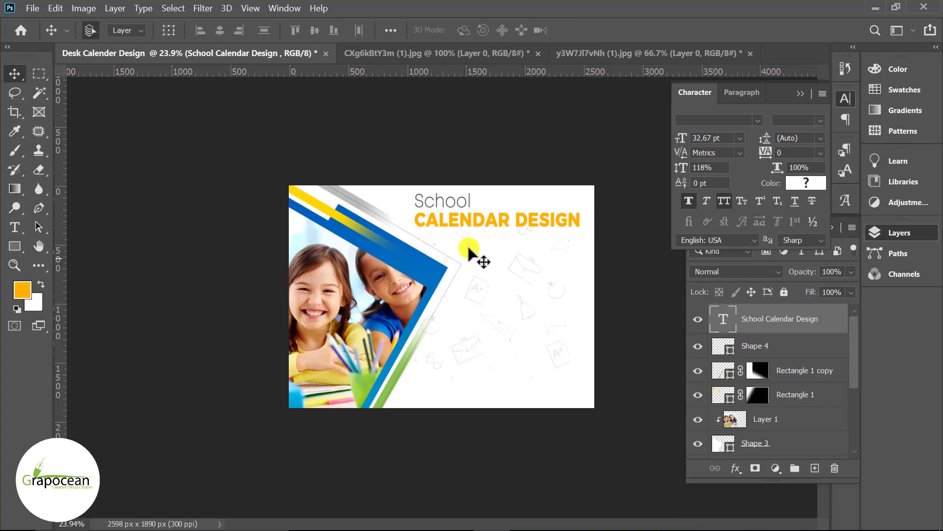
pyautogui.click(15, 227)
pyautogui.click(511, 218)
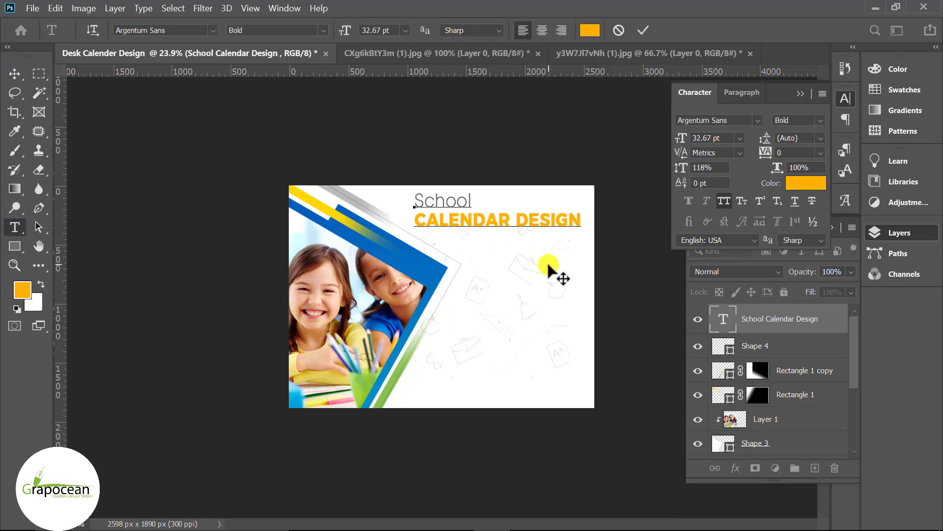
pyautogui.press('Return')
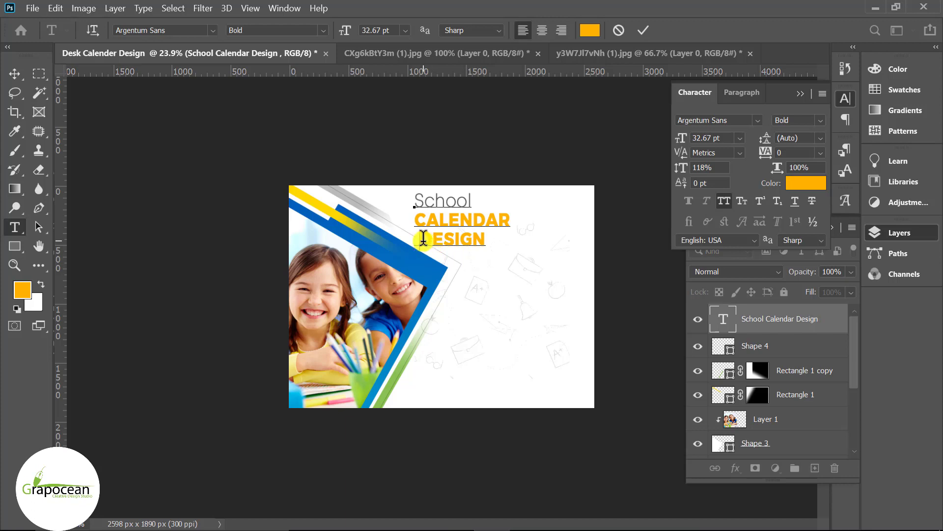
pyautogui.press('Delete')
pyautogui.click(15, 73)
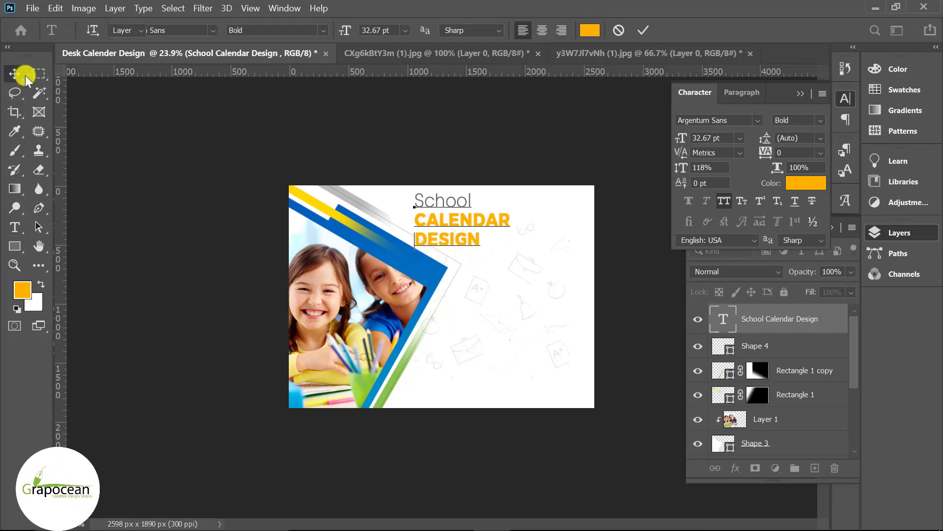
pyautogui.moveTo(464, 223); pyautogui.dragTo(543, 228)
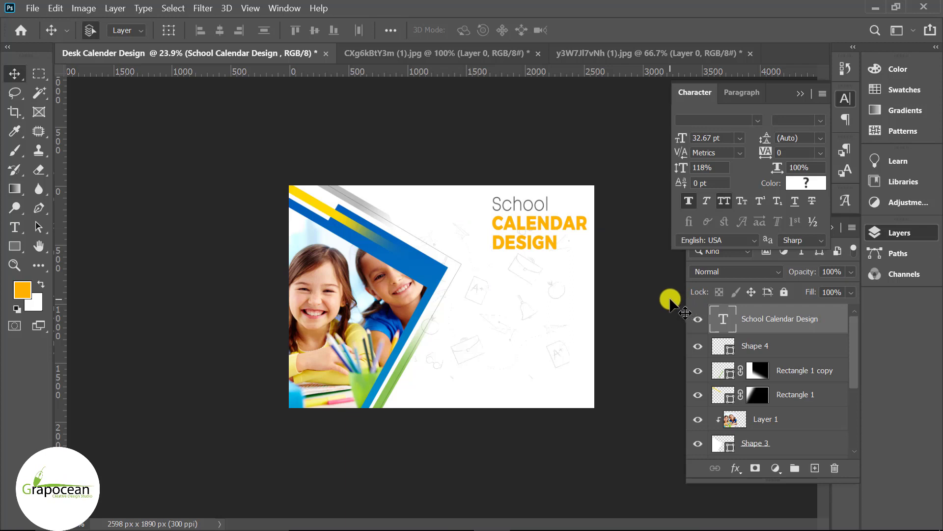
# Right-align the title lines, add the missing R to CALENDAR, and move it to the right edge
pyautogui.click(21, 230)
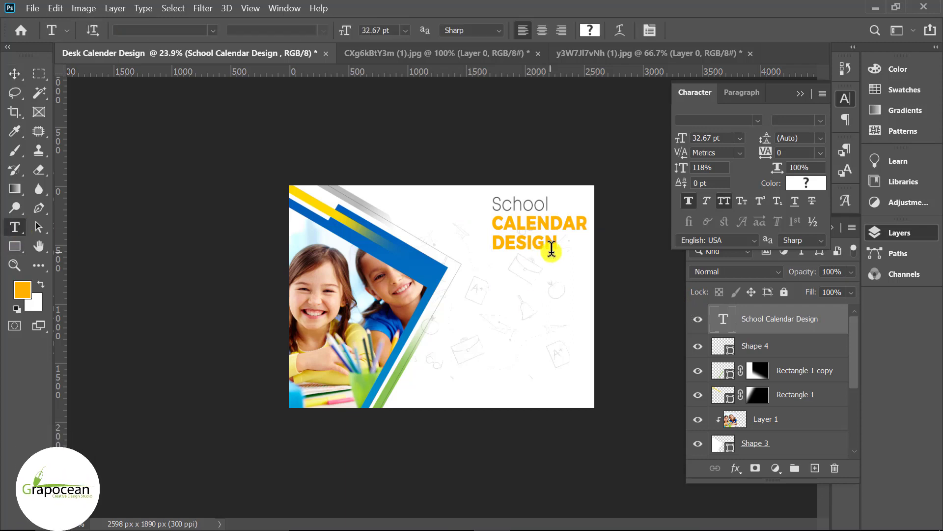
pyautogui.moveTo(557, 239); pyautogui.dragTo(440, 190)
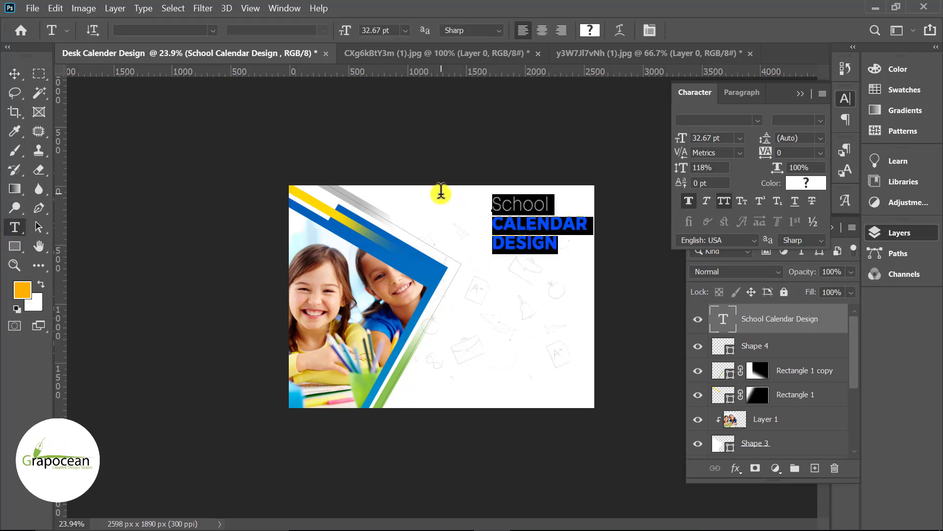
pyautogui.click(561, 30)
pyautogui.click(492, 243)
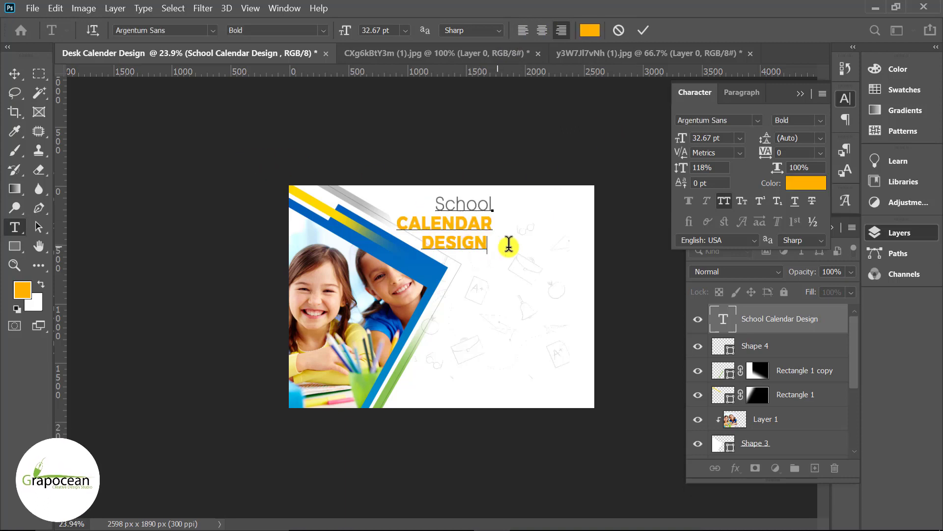
pyautogui.click(493, 216)
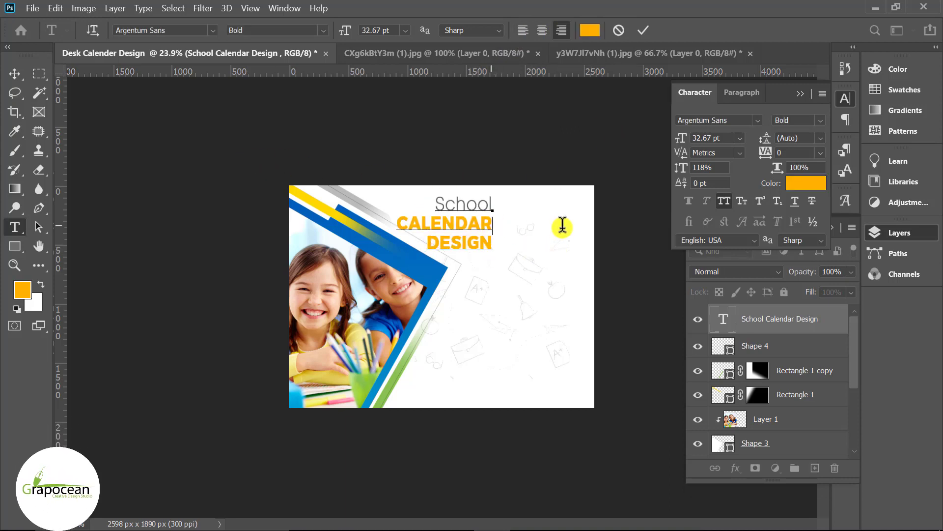
pyautogui.write('R')
pyautogui.hotkey('ctrl', 'Return')
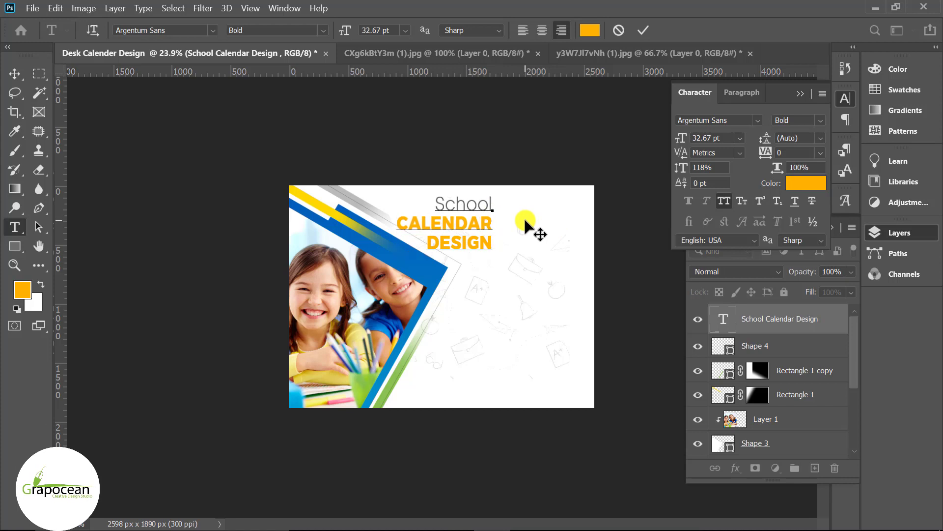
pyautogui.press('v')
pyautogui.moveTo(473, 235); pyautogui.dragTo(506, 238)
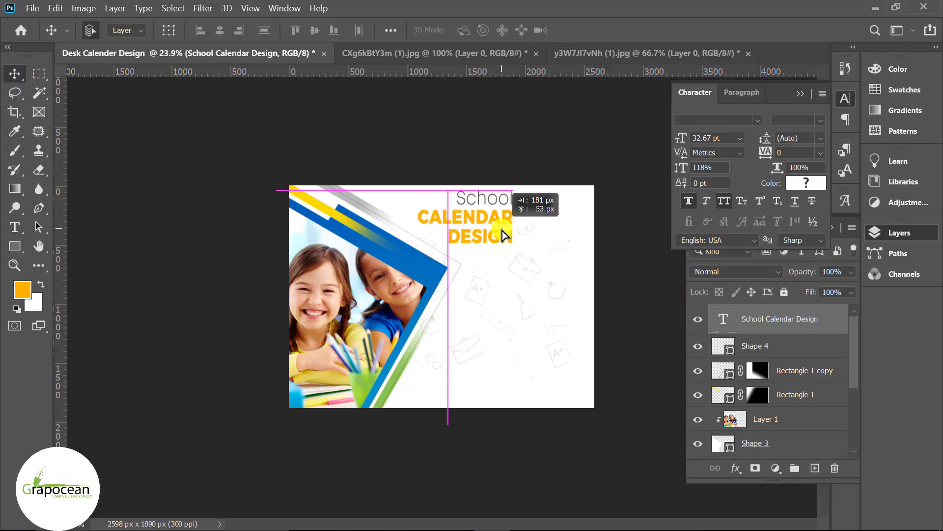
# Add a '2021' text layer in the Mont font and move it right of the title
pyautogui.press('t')
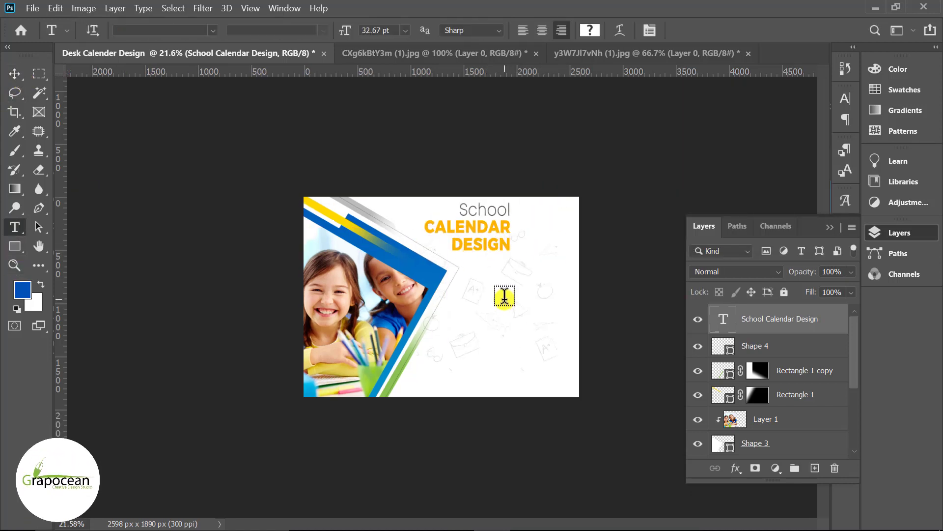
pyautogui.click(505, 297)
pyautogui.write('20')
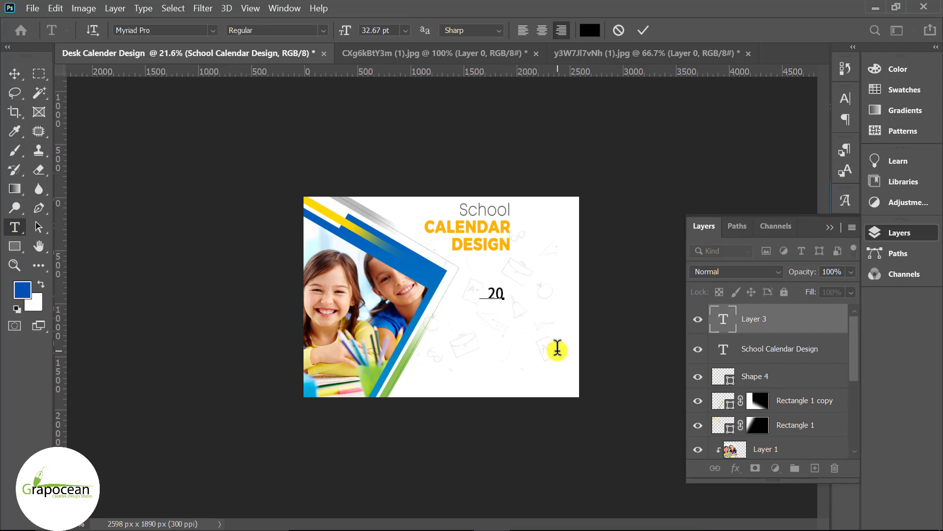
pyautogui.write('21')
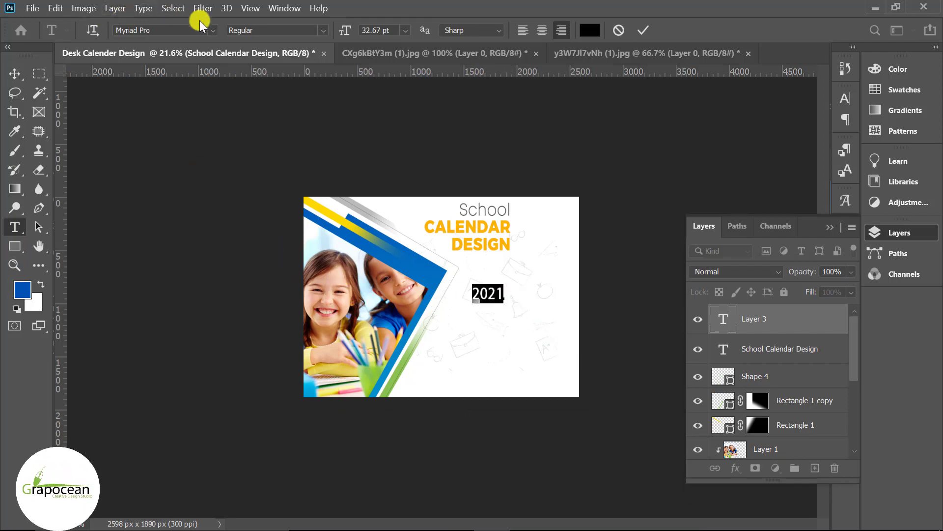
pyautogui.click(200, 24)
pyautogui.moveTo(417, 317); pyautogui.dragTo(415, 69)
pyautogui.click(290, 90)
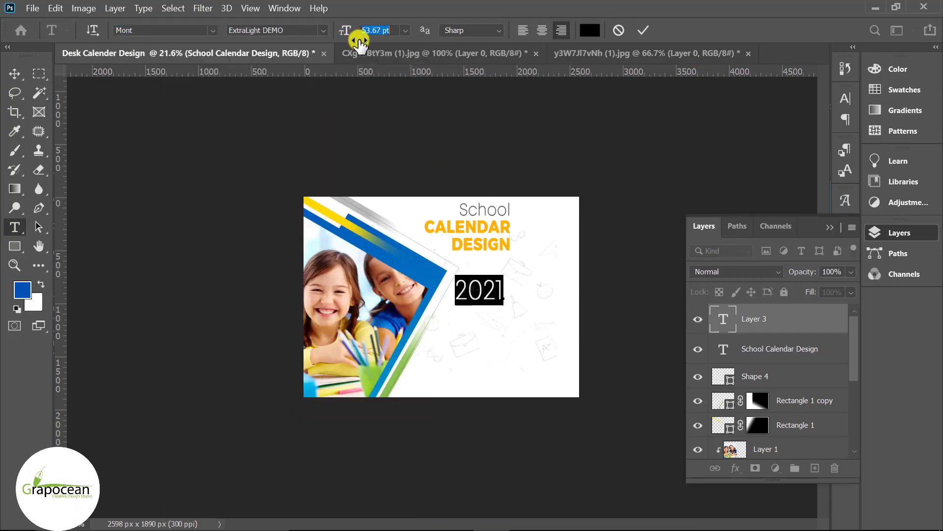
pyautogui.click(14, 73)
pyautogui.moveTo(498, 294)
pyautogui.mouseDown()
pyautogui.moveTo(544, 270)
pyautogui.moveTo(558, 231)
pyautogui.mouseUp()
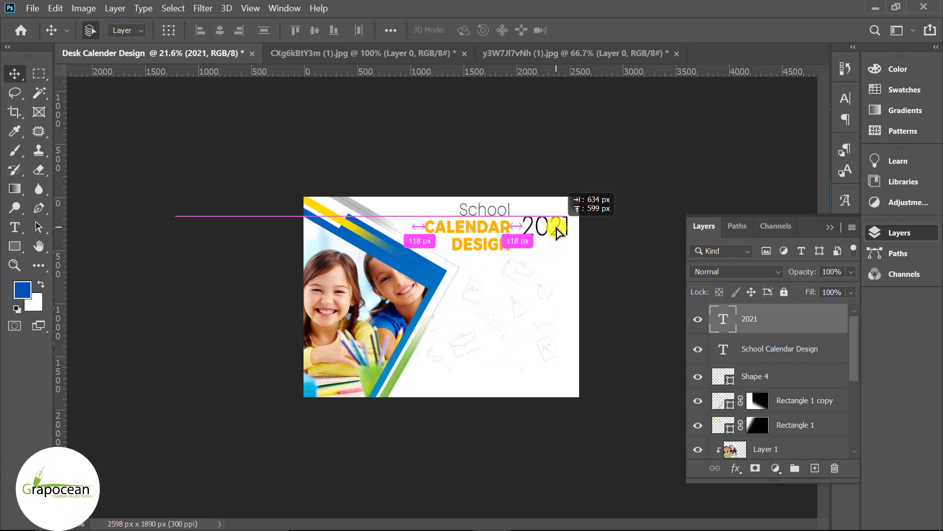
# Colour the 2021 text green 88c151 and line it up beside the title
pyautogui.click(14, 227)
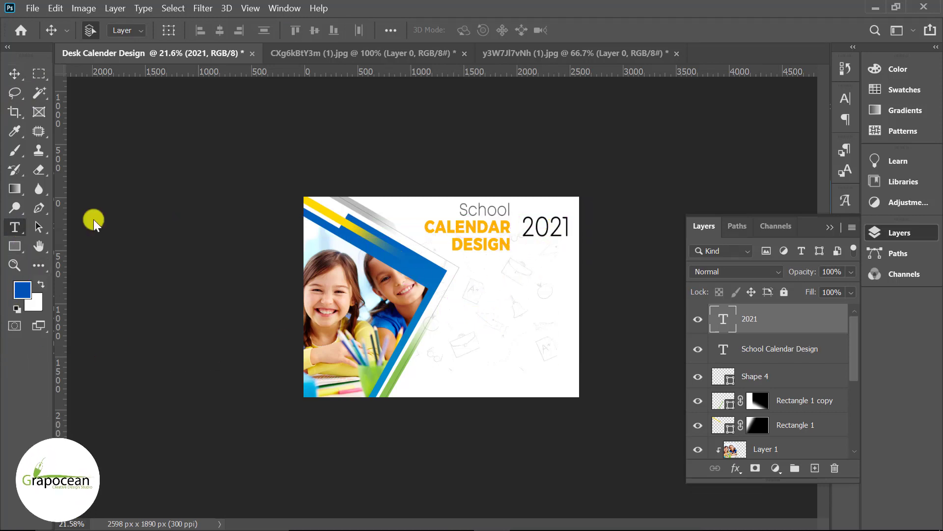
pyautogui.click(590, 30)
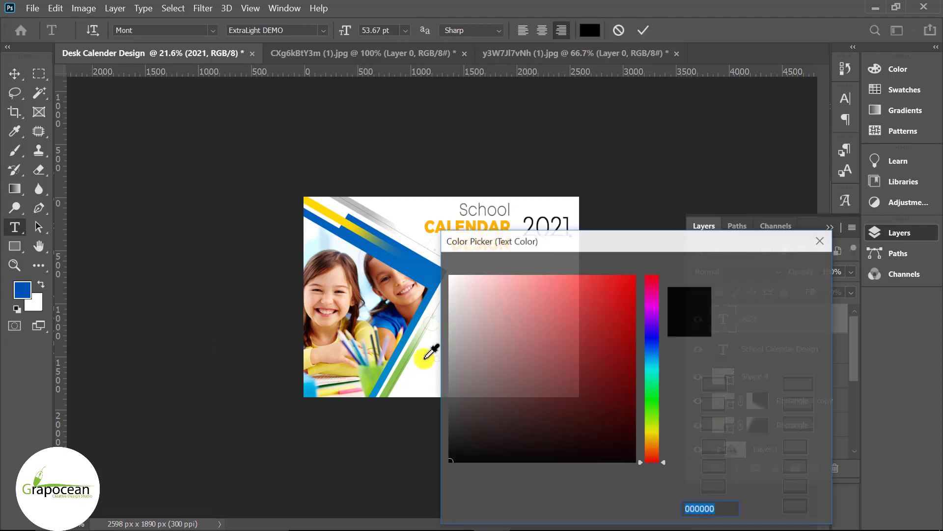
pyautogui.write('88c151')
pyautogui.click(792, 267)
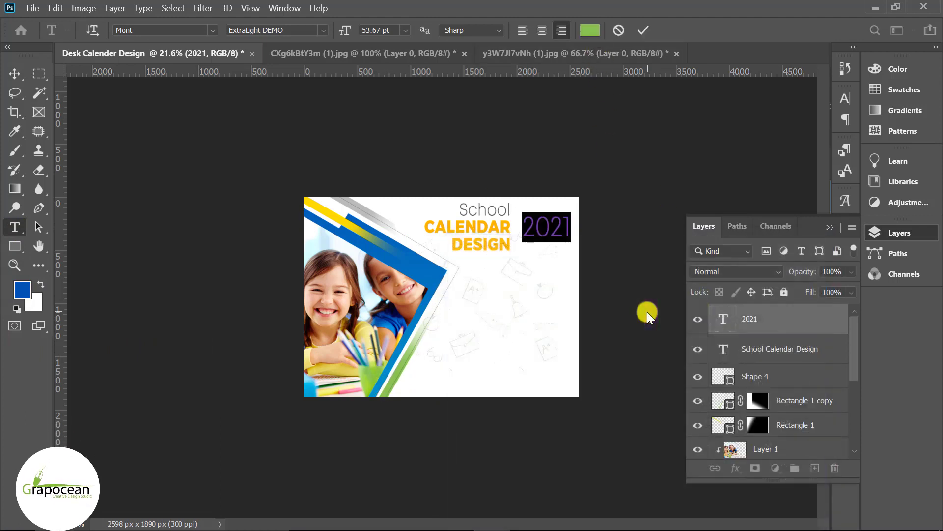
pyautogui.click(14, 73)
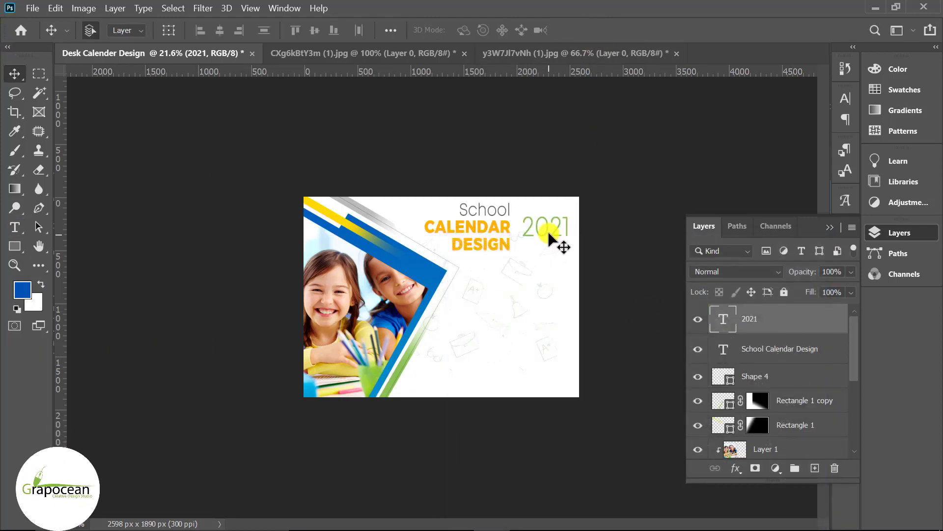
pyautogui.moveTo(547, 230)
pyautogui.mouseDown()
pyautogui.moveTo(544, 217)
pyautogui.moveTo(543, 238)
pyautogui.mouseUp()
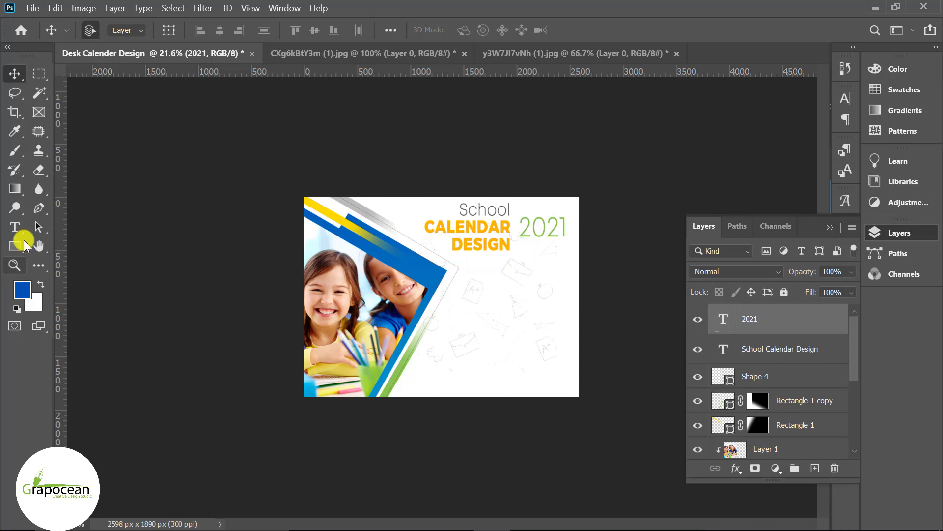
# Set the green 2021 to Heavy DEMO and position it at the cover's bottom-right corner
pyautogui.click(15, 227)
pyautogui.doubleClick(526, 227)
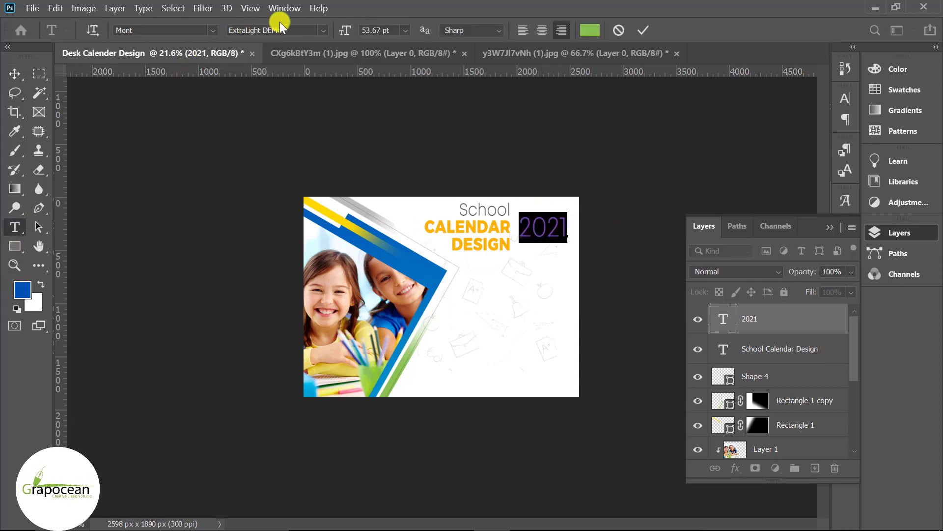
pyautogui.click(323, 30)
pyautogui.click(301, 59)
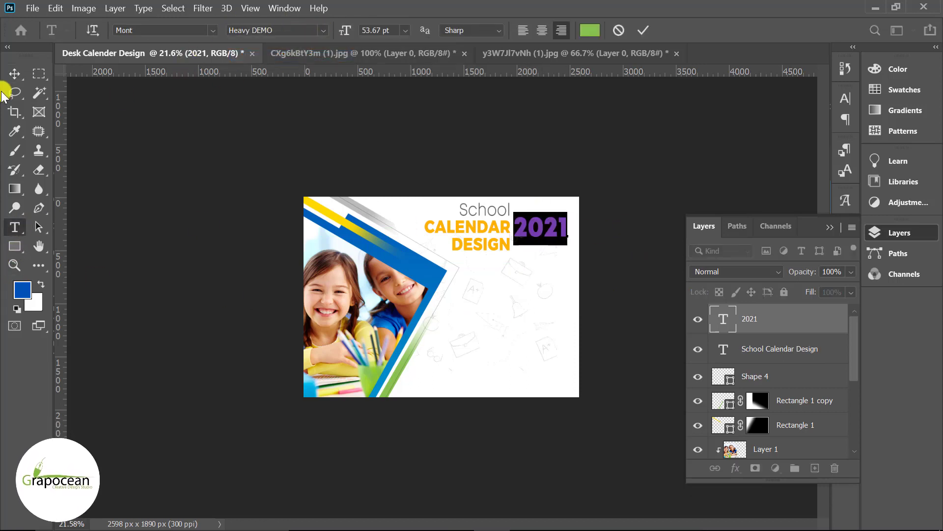
pyautogui.click(14, 74)
pyautogui.moveTo(555, 236)
pyautogui.mouseDown()
pyautogui.moveTo(375, 355)
pyautogui.moveTo(563, 386)
pyautogui.mouseUp()
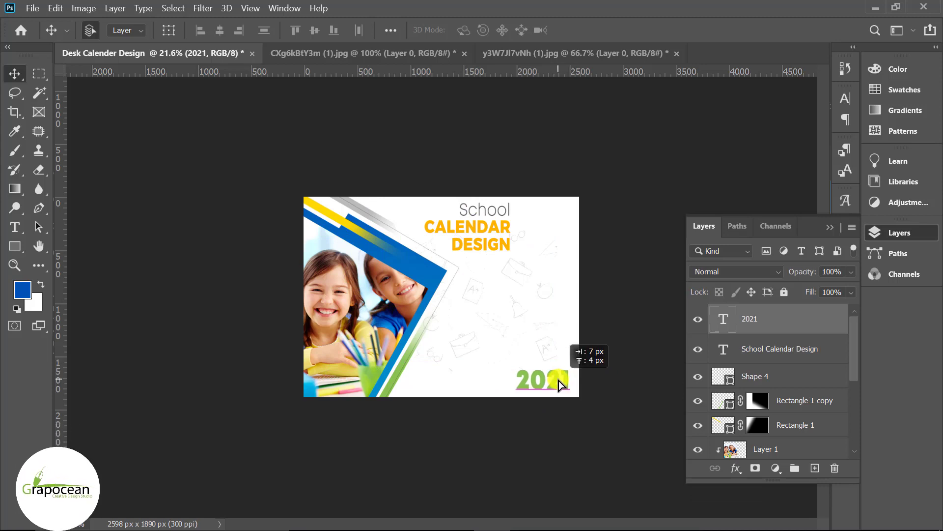
pyautogui.moveTo(560, 383); pyautogui.dragTo(561, 383)
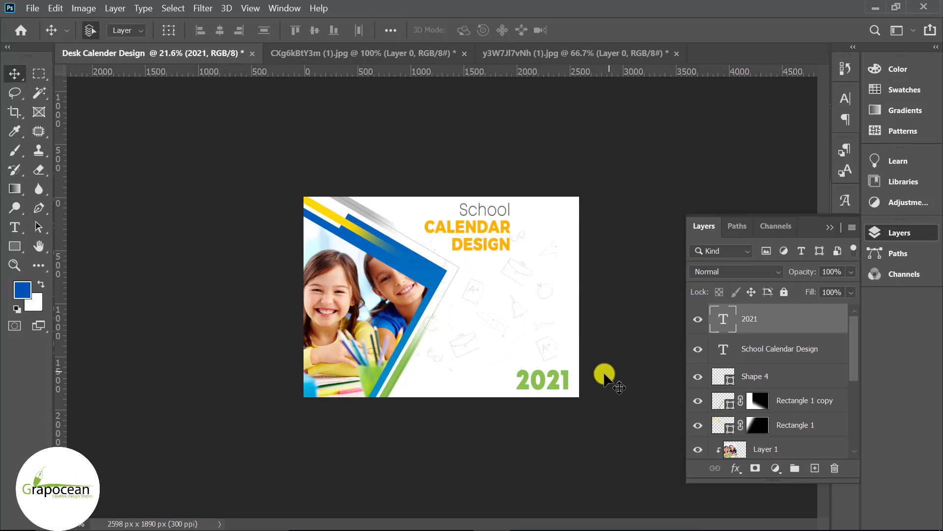
# Draw a rectangle around 2021 with a rounded top-left corner
pyautogui.rightClick(23, 253)
pyautogui.click(59, 246)
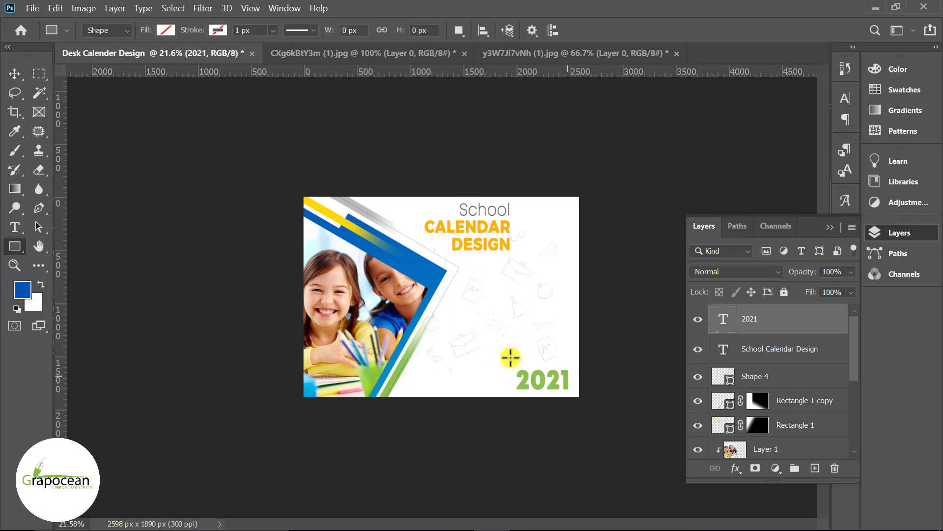
pyautogui.moveTo(490, 362); pyautogui.dragTo(600, 403)
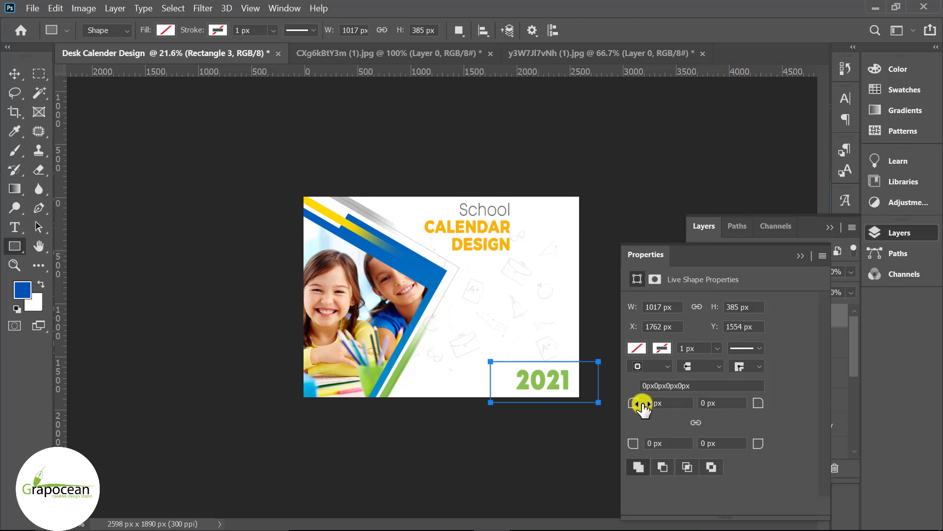
pyautogui.moveTo(707, 408); pyautogui.dragTo(806, 421)
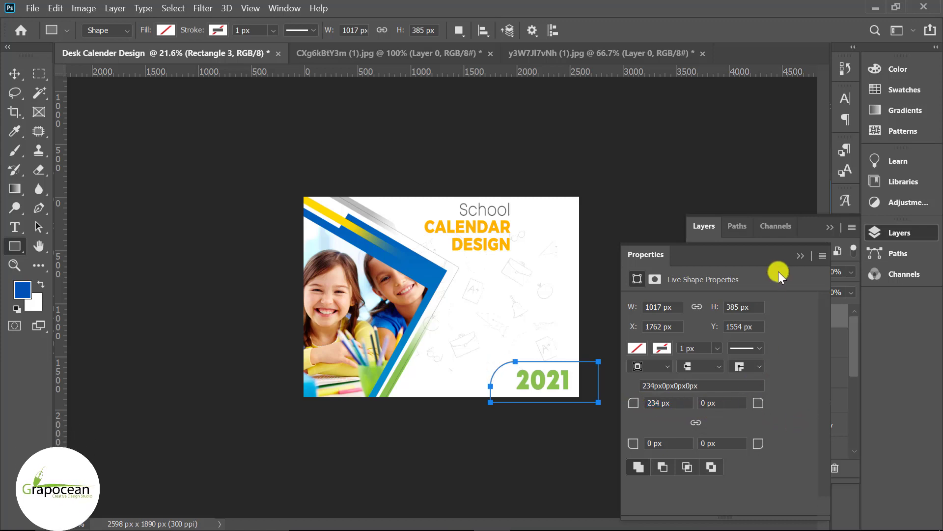
pyautogui.click(803, 252)
# Fill the rectangle blue, send it behind the 2021 text and fit it flush into the corner
pyautogui.click(166, 30)
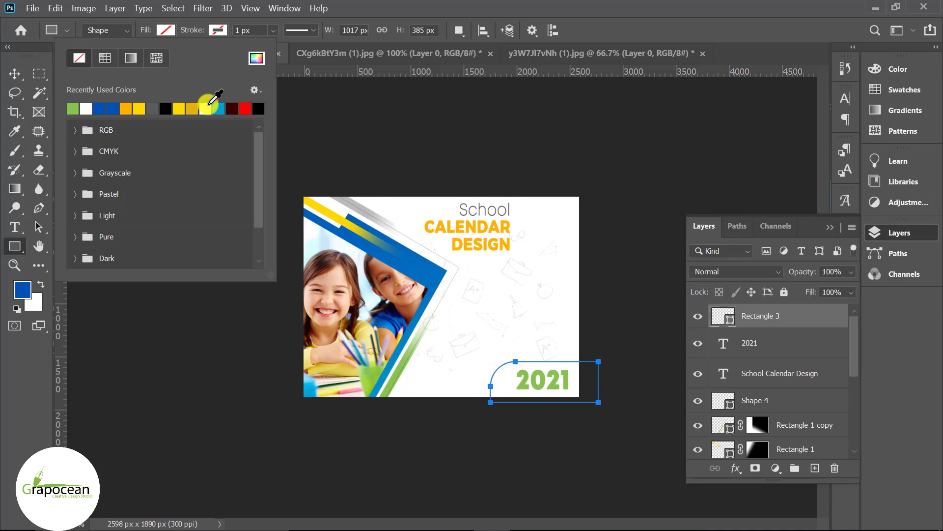
pyautogui.click(108, 108)
pyautogui.click(22, 77)
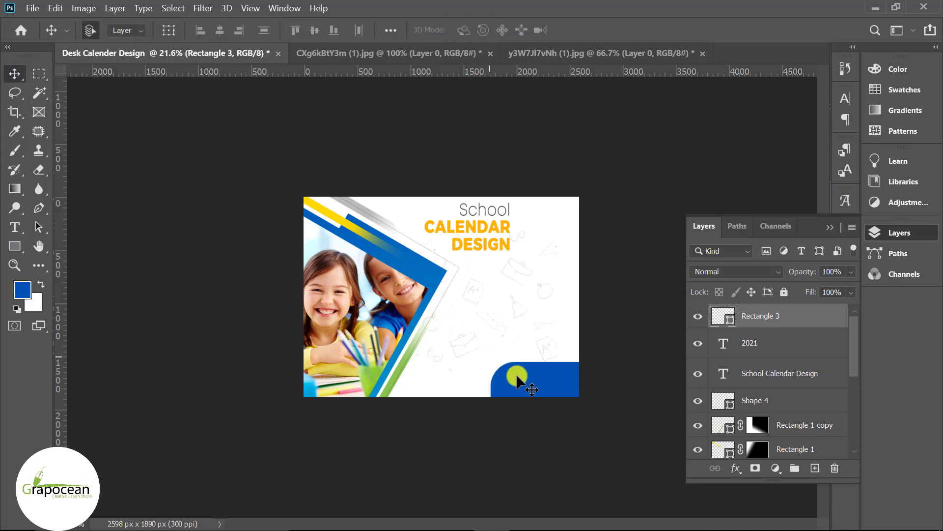
pyautogui.hotkey('ctrl', '[')
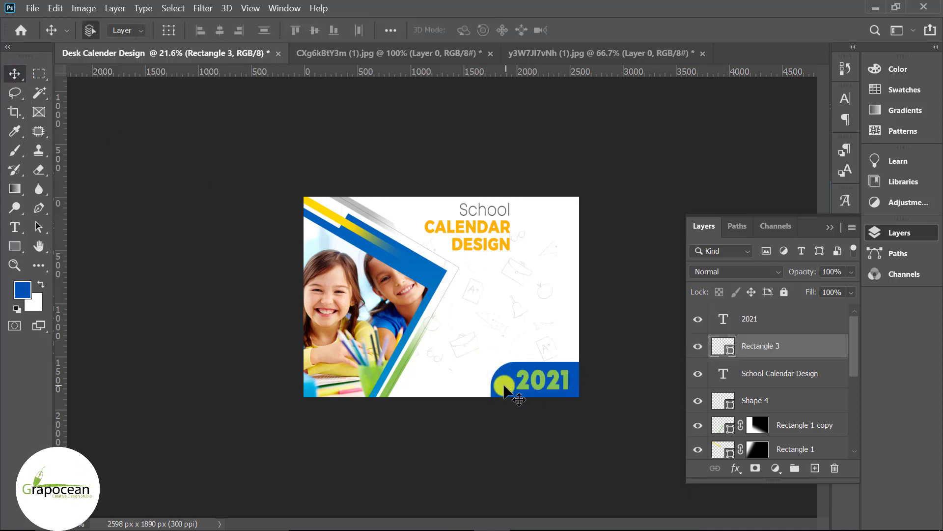
pyautogui.moveTo(511, 386); pyautogui.dragTo(515, 385)
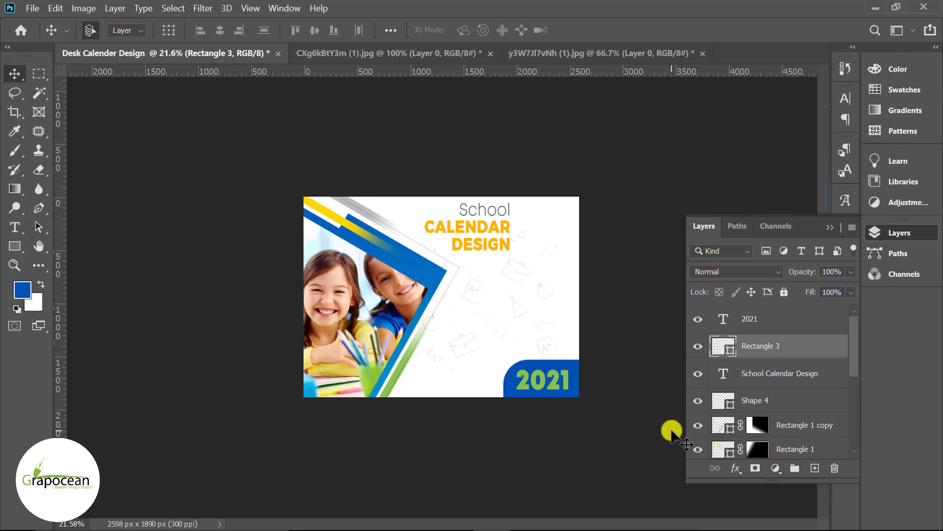
pyautogui.hotkey('alt', ']')
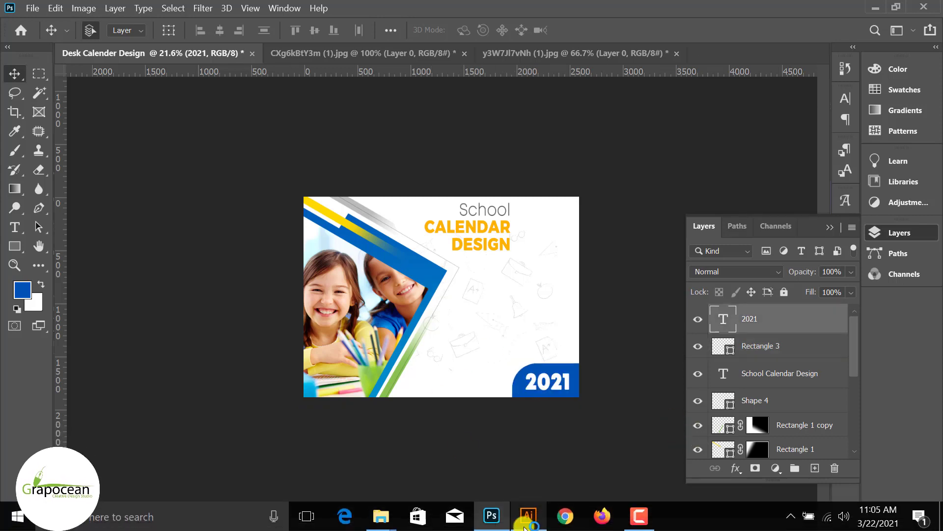
# Bring the orange logo mark from Illustrator onto the Photoshop cover
pyautogui.click(528, 516)
pyautogui.scroll(-1, 437, 433)
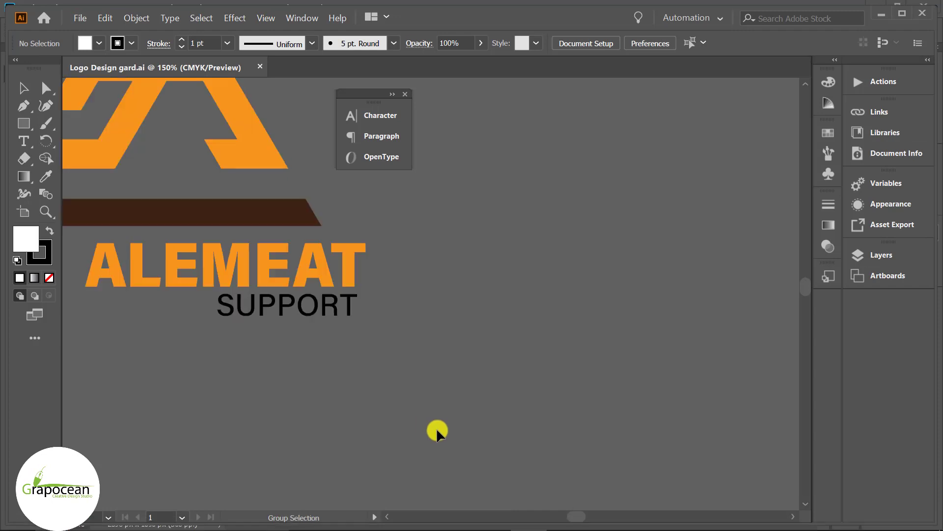
pyautogui.scroll(-2, 436, 433)
pyautogui.click(273, 249)
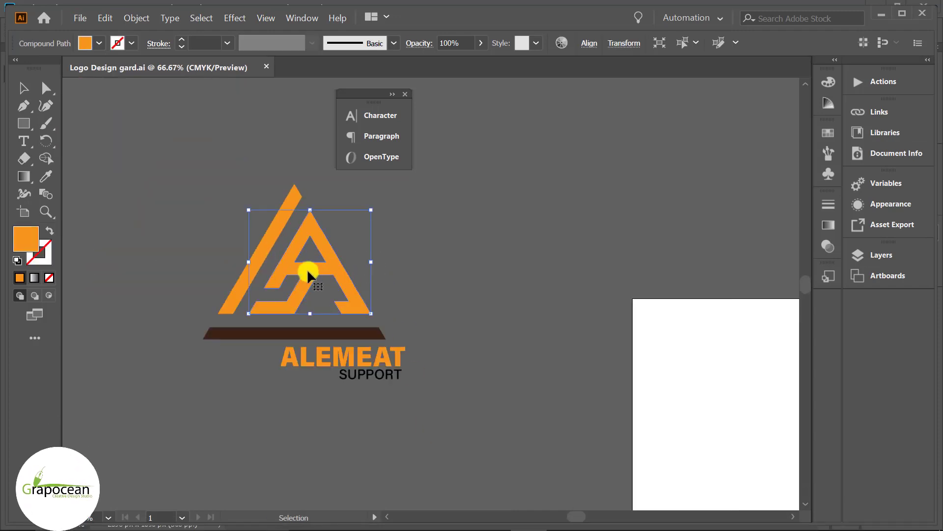
pyautogui.moveTo(309, 269)
pyautogui.mouseDown()
pyautogui.moveTo(494, 527)
pyautogui.moveTo(532, 240)
pyautogui.mouseUp()
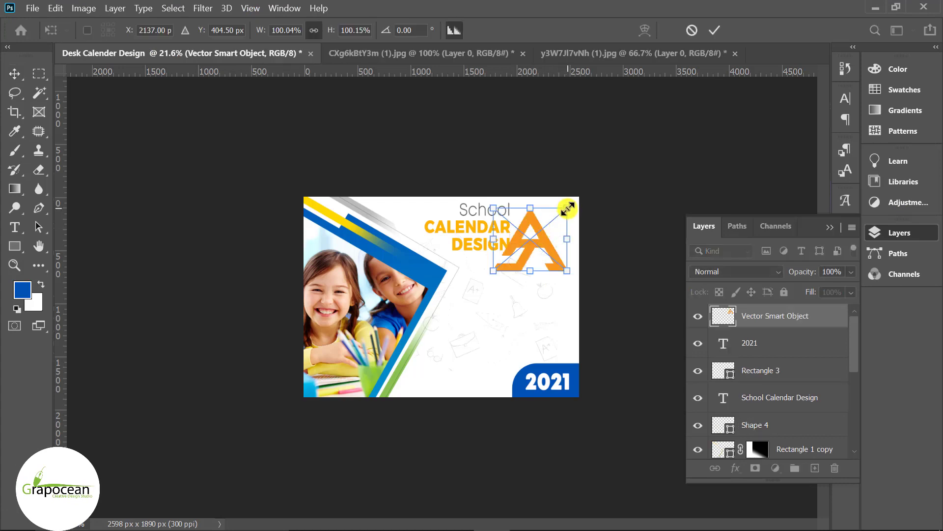
# Scale the placed logo to 66% and apply a blue Gradient Overlay layer style
pyautogui.moveTo(579, 199)
pyautogui.mouseDown()
pyautogui.moveTo(555, 217)
pyautogui.moveTo(551, 241)
pyautogui.mouseUp()
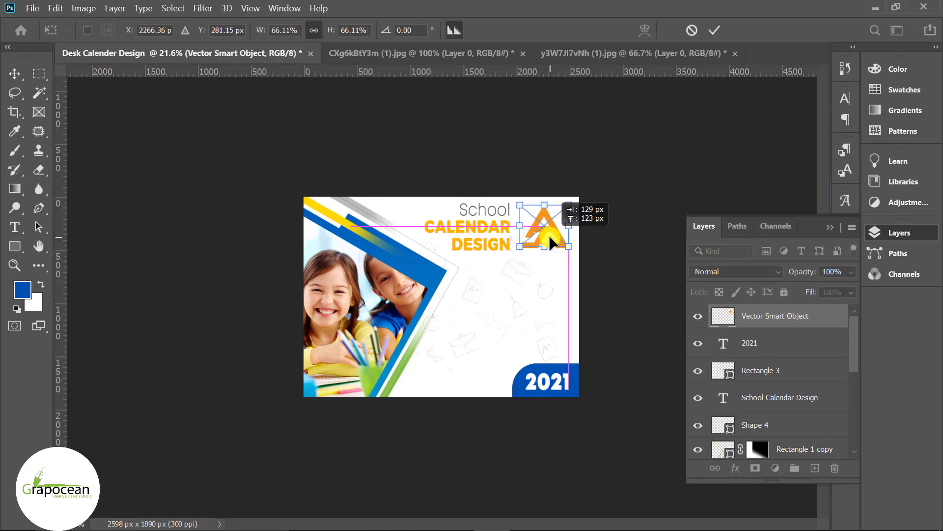
pyautogui.click(715, 30)
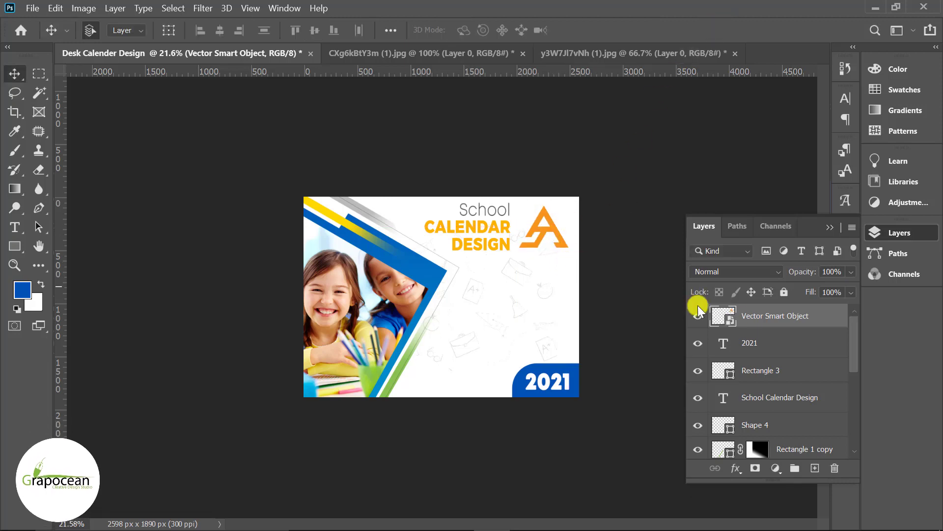
pyautogui.rightClick(795, 318)
pyautogui.click(634, 22)
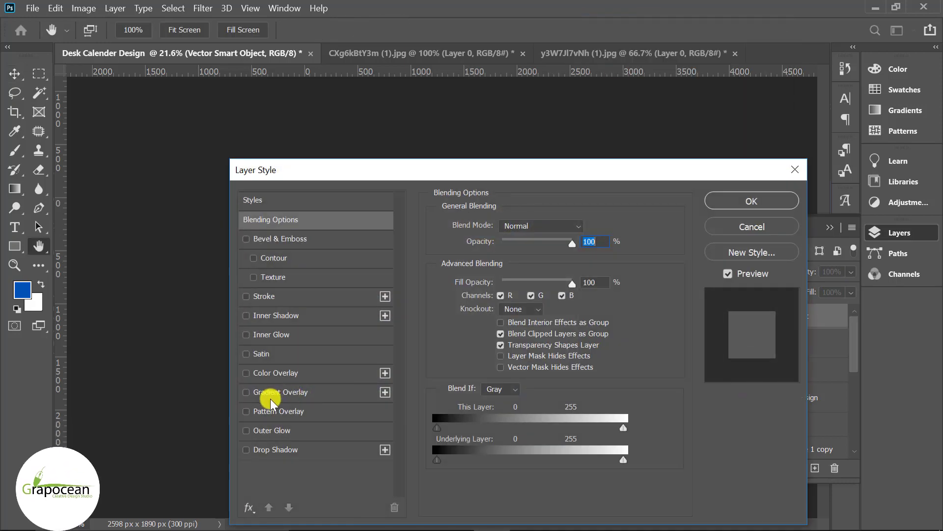
pyautogui.click(275, 392)
pyautogui.moveTo(438, 175); pyautogui.dragTo(768, 393)
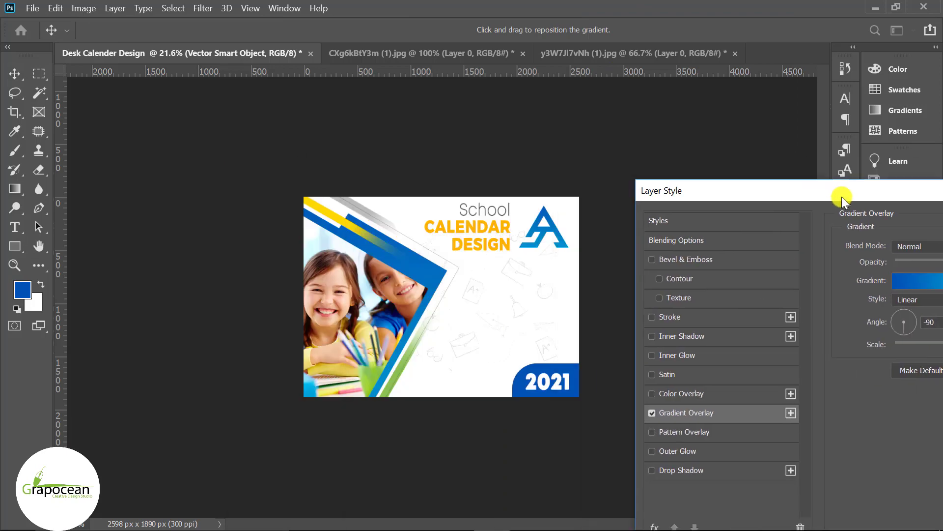
pyautogui.moveTo(665, 403); pyautogui.dragTo(575, 402)
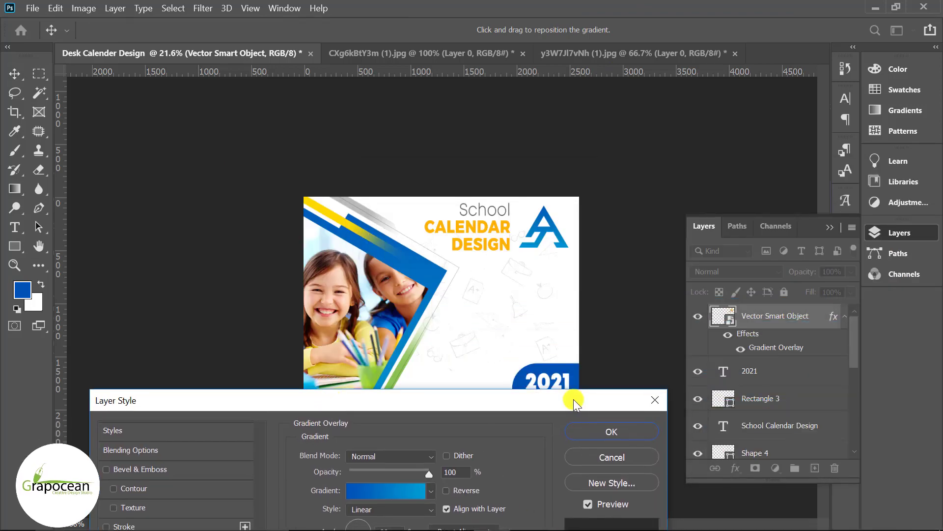
pyautogui.click(611, 430)
pyautogui.hotkey('ctrl', '0')
pyautogui.click(15, 227)
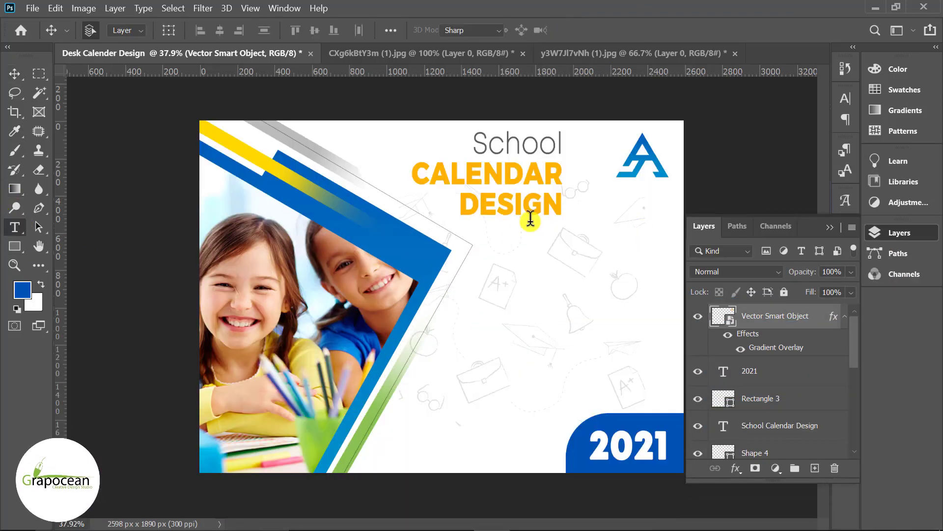
# Type the 'Company Logo' caption as a new text layer near the title
pyautogui.click(660, 262)
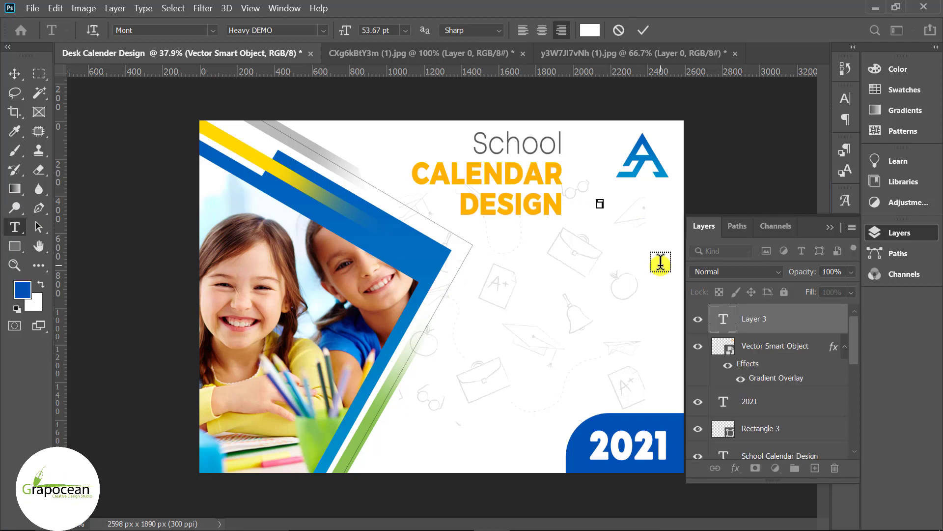
pyautogui.click(618, 30)
pyautogui.click(680, 261)
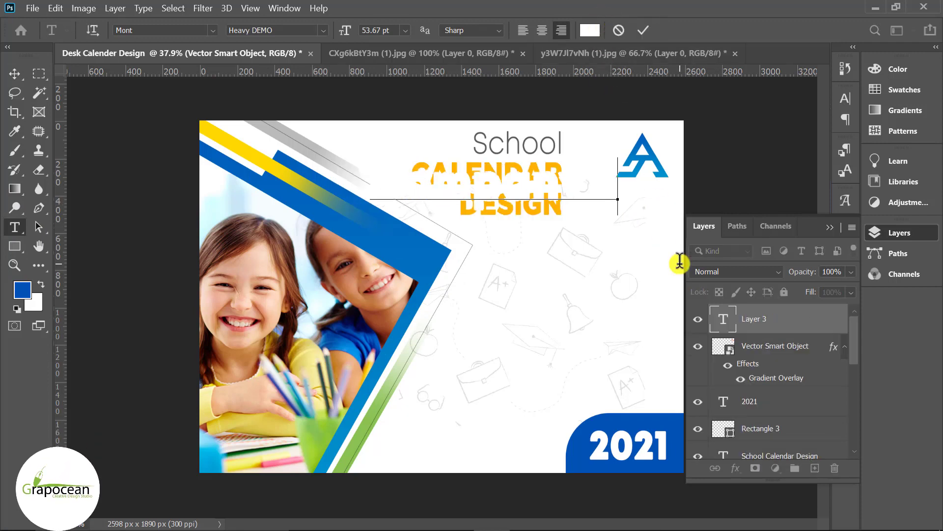
pyautogui.write('Company')
# Make the caption black (#000000), shrink its font size, and place it under the logo
pyautogui.hotkey('ctrl', 'a')
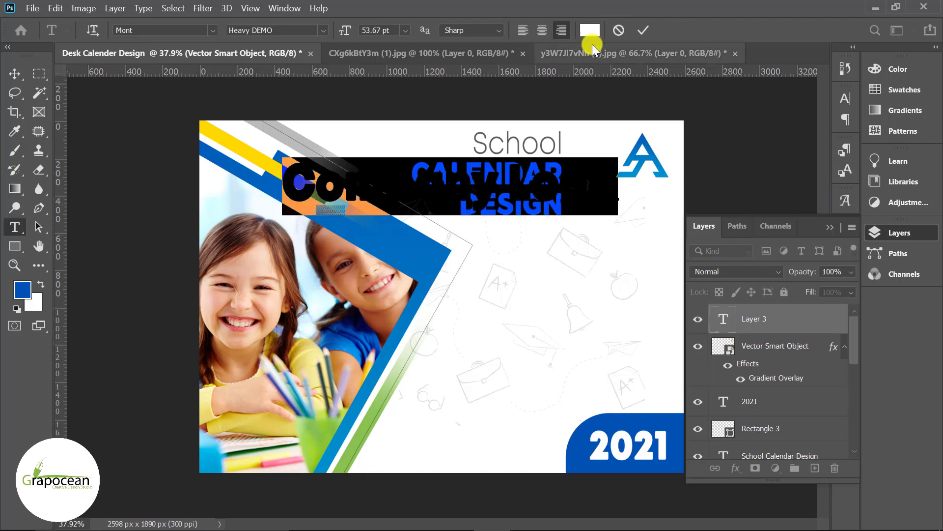
pyautogui.click(590, 30)
pyautogui.write('000000')
pyautogui.click(603, 269)
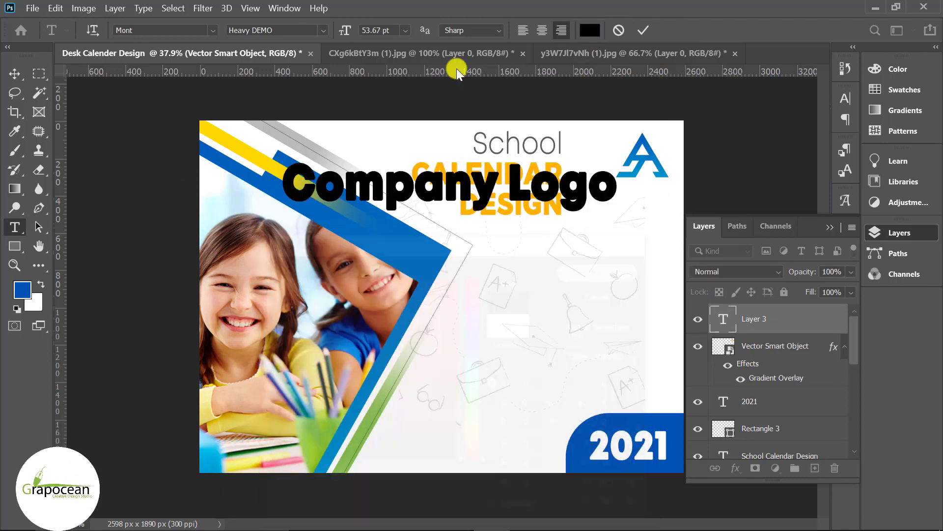
pyautogui.moveTo(346, 32); pyautogui.dragTo(311, 40)
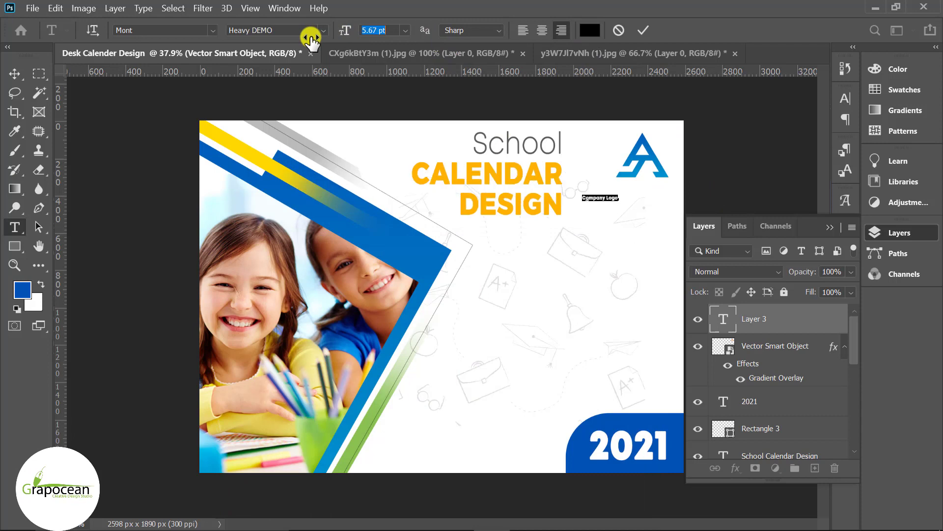
pyautogui.click(14, 73)
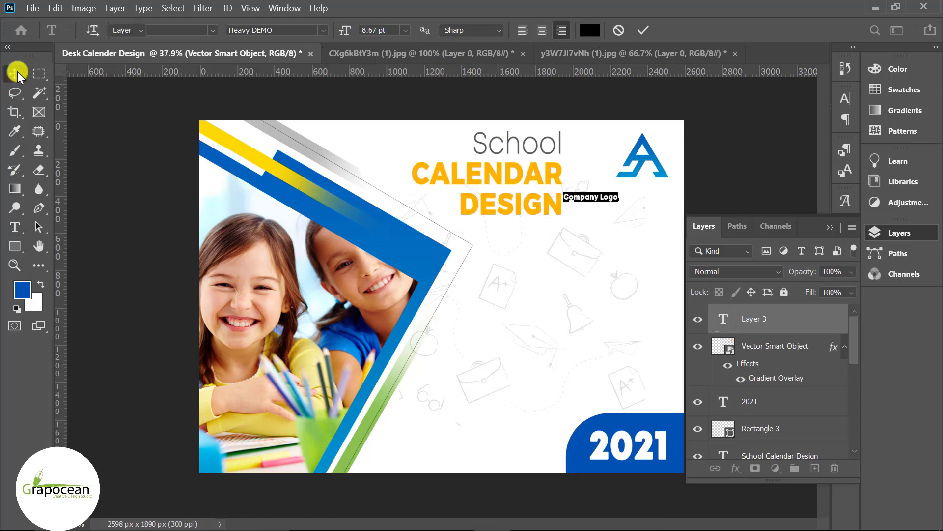
pyautogui.moveTo(607, 201)
pyautogui.mouseDown()
pyautogui.moveTo(657, 192)
pyautogui.moveTo(650, 197)
pyautogui.mouseUp()
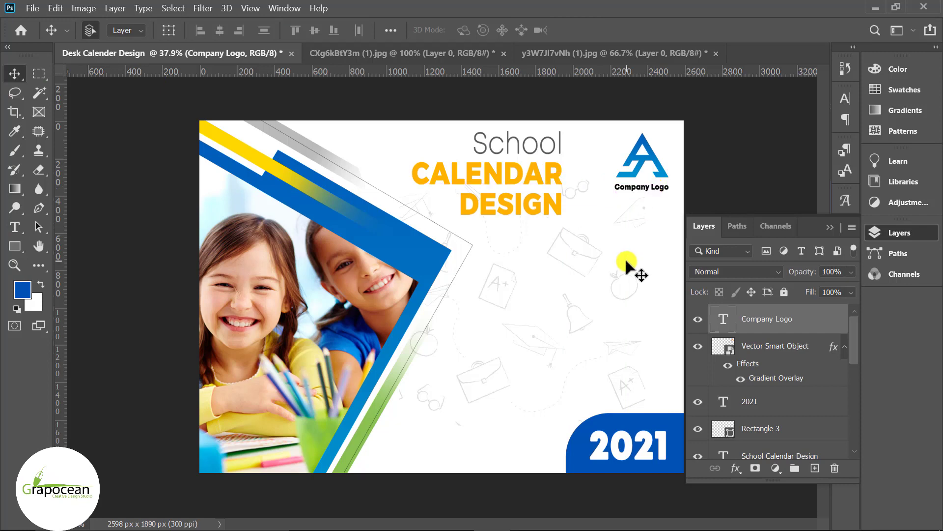
pyautogui.click(39, 208)
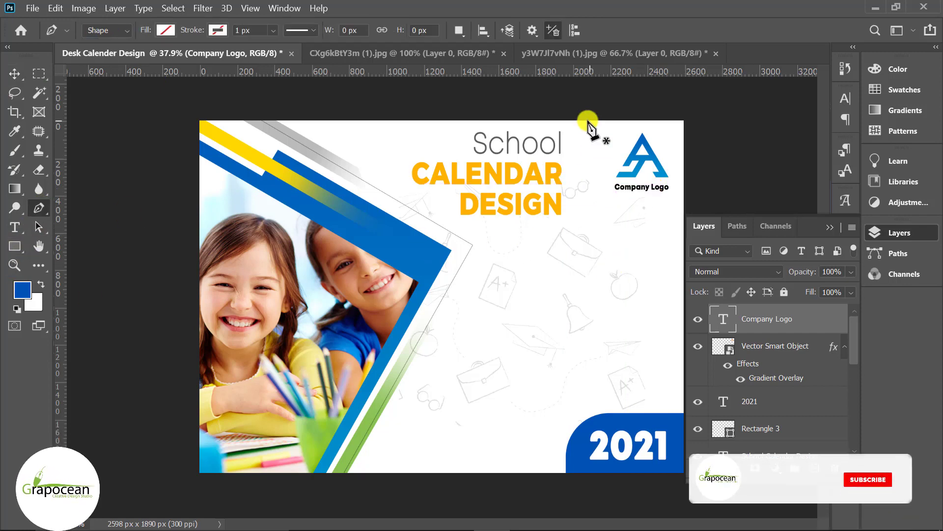
# Draw a closed curved Pen shape around the logo in the top-right corner
pyautogui.click(543, 109)
pyautogui.moveTo(596, 163); pyautogui.dragTo(604, 213)
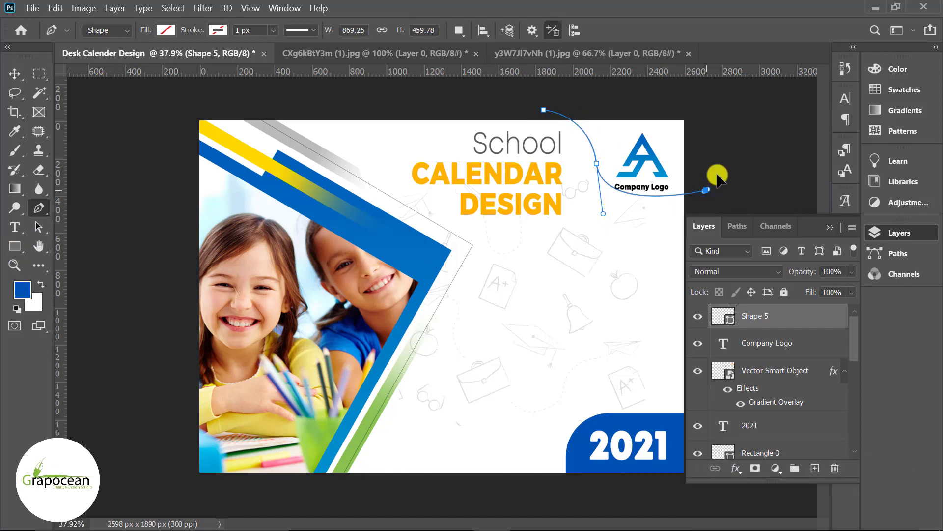
pyautogui.moveTo(705, 189); pyautogui.dragTo(749, 147)
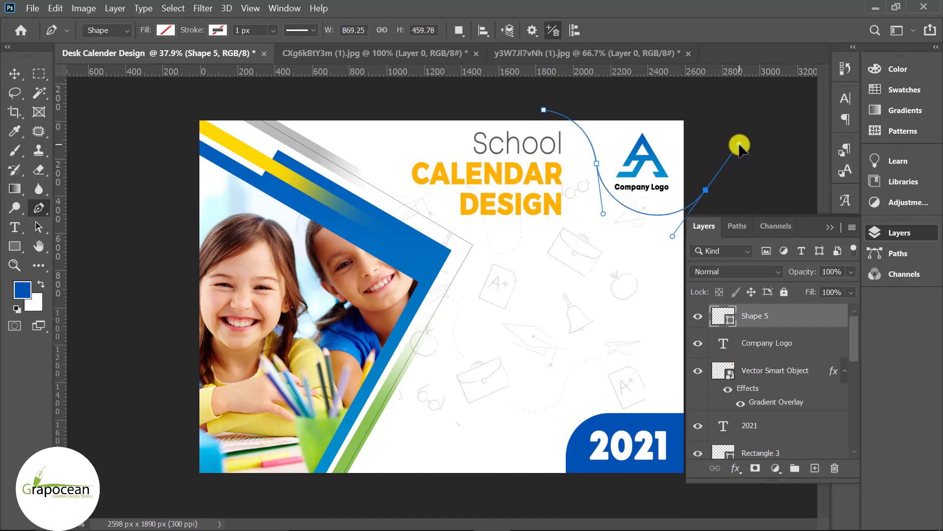
pyautogui.keyDown('alt'); pyautogui.click(705, 189); pyautogui.keyUp('alt')
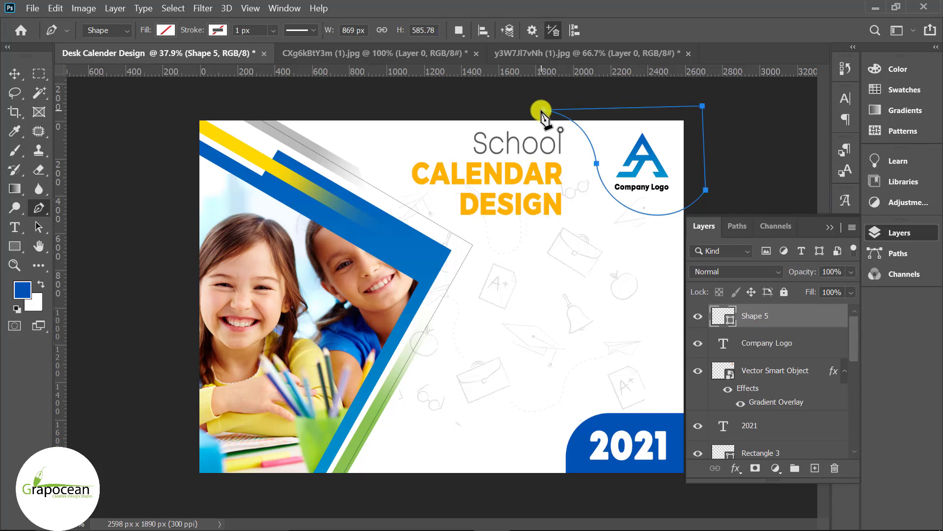
# Fill the blob with the recent green, send it behind the logo, and hide the blue gradient
pyautogui.click(167, 30)
pyautogui.click(126, 107)
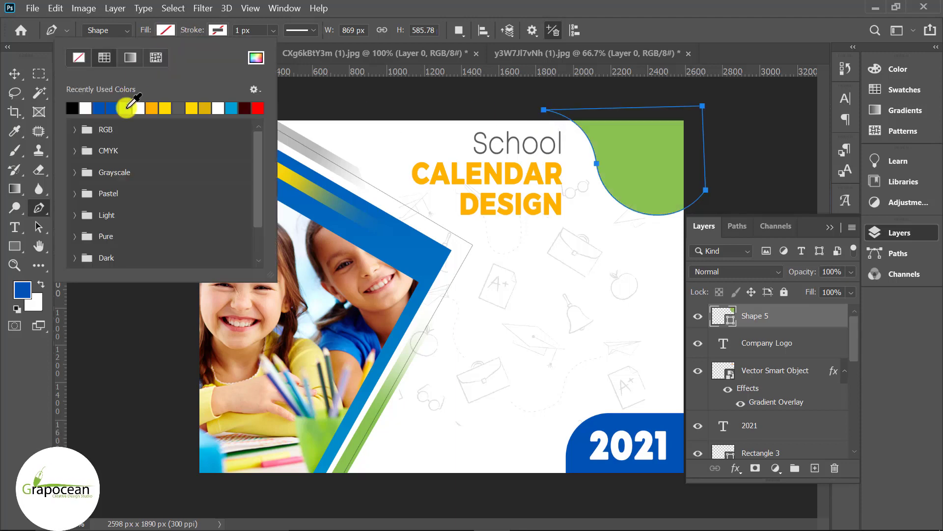
pyautogui.click(6, 73)
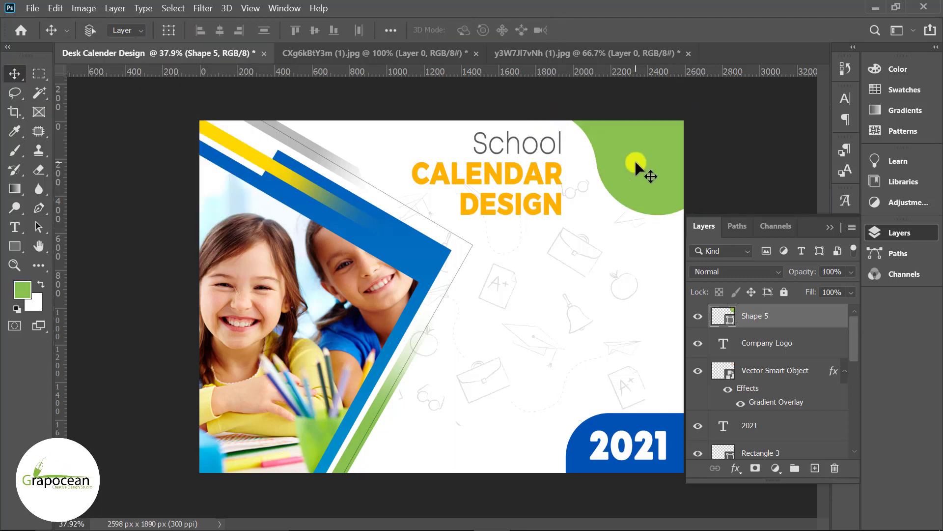
pyautogui.hotkey('ctrl', '[')
pyautogui.hotkey('ctrl', '[')
pyautogui.hotkey('ctrl', '-')
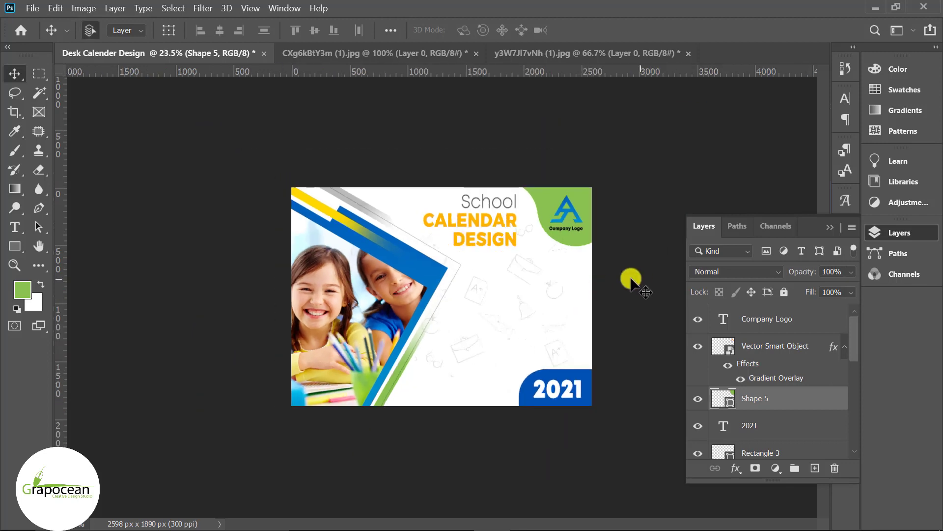
pyautogui.scroll(1, 597, 224)
pyautogui.moveTo(587, 162); pyautogui.dragTo(647, 175)
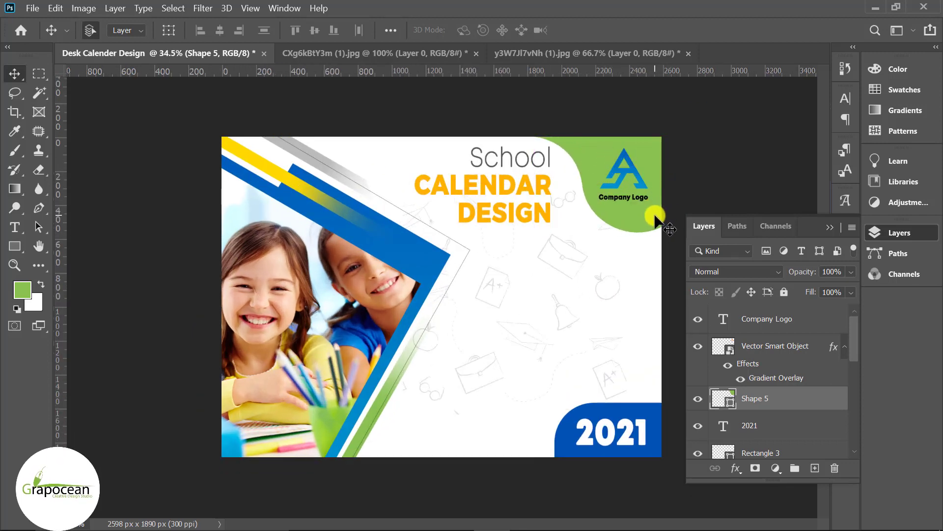
pyautogui.click(638, 173)
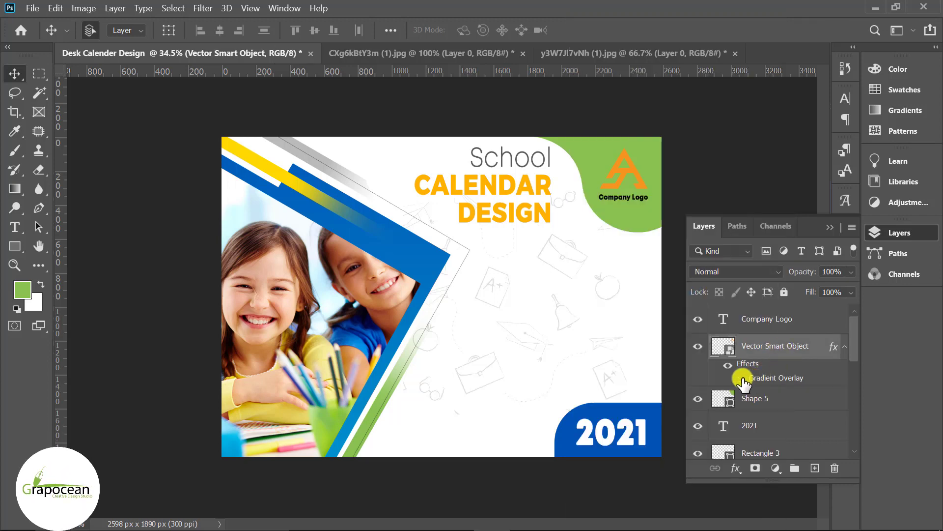
# Give the A logo layer a white Color Overlay layer style
pyautogui.rightClick(772, 344)
pyautogui.press('Escape')
pyautogui.doubleClick(786, 347)
pyautogui.click(217, 373)
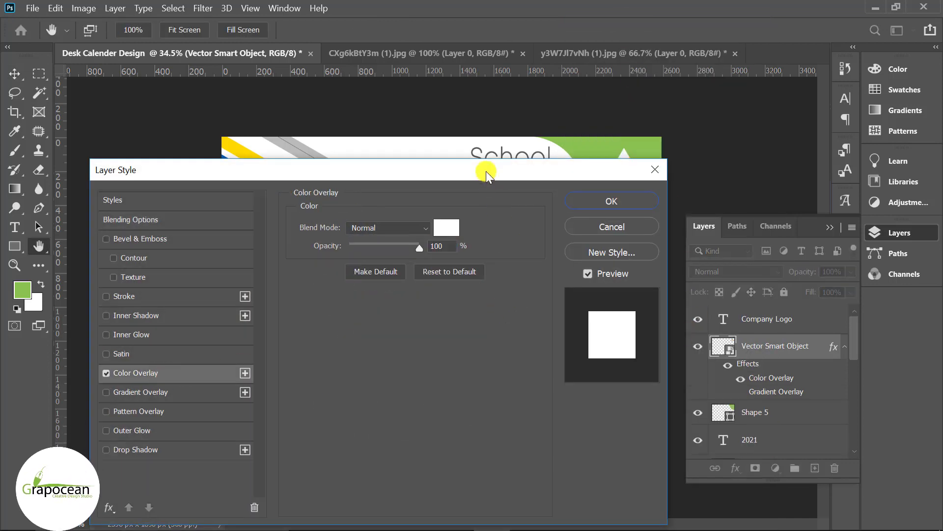
pyautogui.moveTo(485, 171); pyautogui.dragTo(493, 308)
pyautogui.click(626, 337)
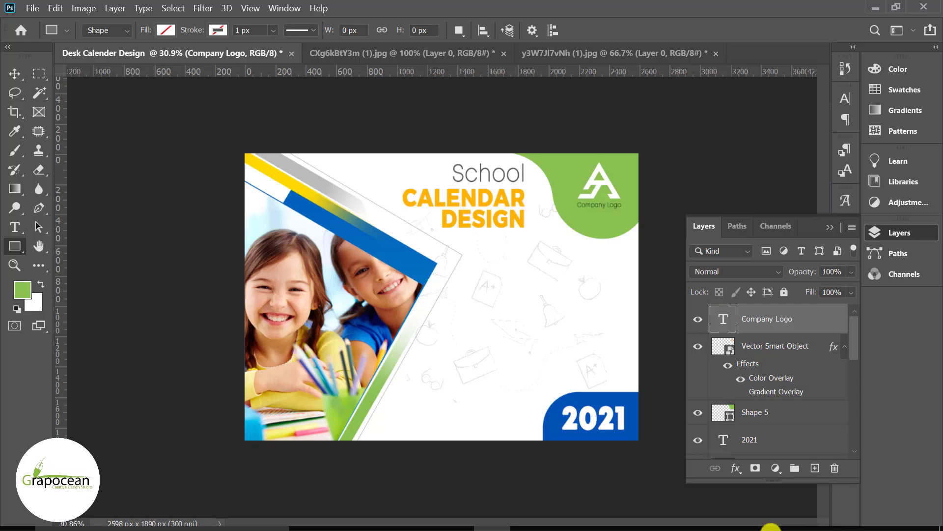
# Paste the captured March 2021 system calendar screenshot into the cover
pyautogui.click(890, 525)
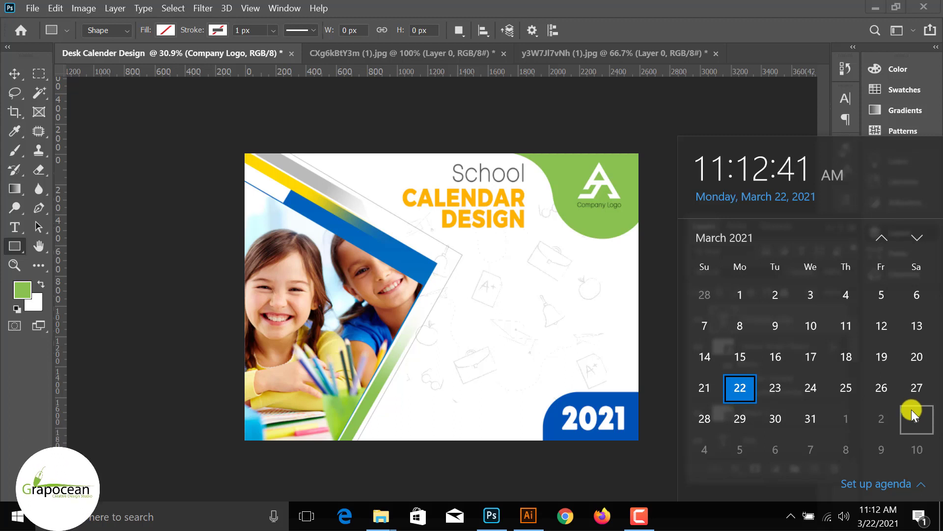
pyautogui.click(667, 258)
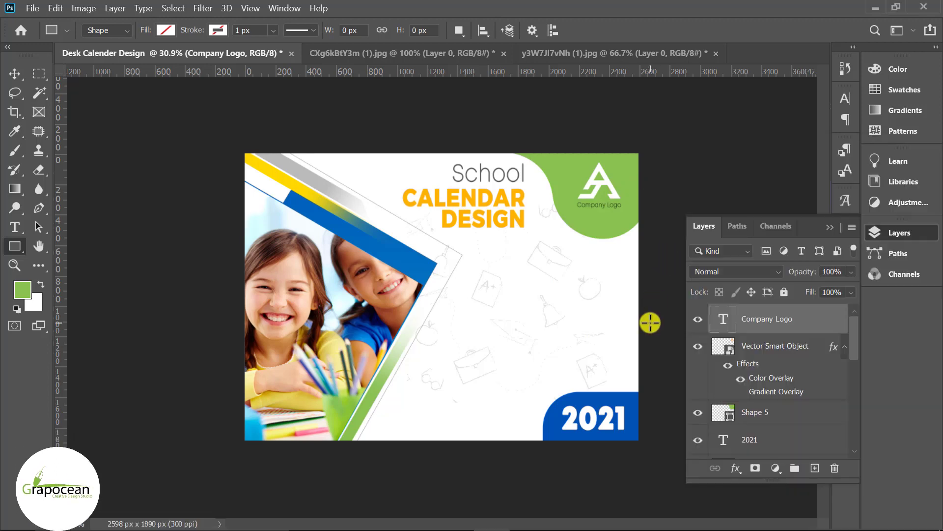
pyautogui.hotkey('ctrl', 'v')
pyautogui.moveTo(572, 329); pyautogui.dragTo(650, 318)
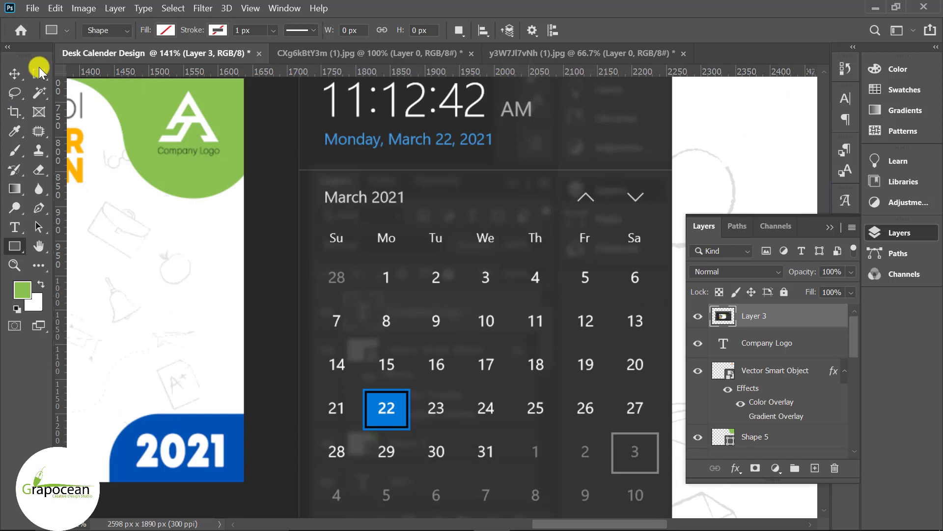
# Cut just the calendar grid into its own layer and delete the leftover screenshot layer
pyautogui.click(39, 72)
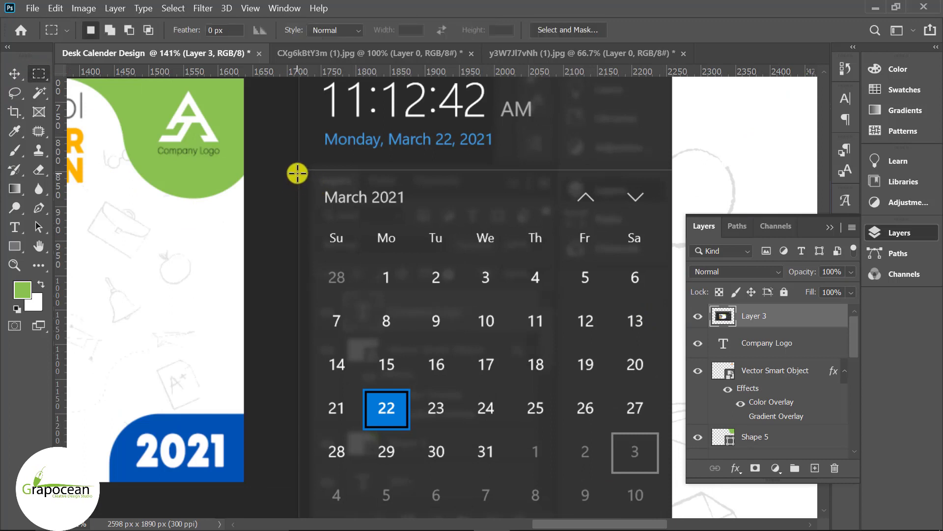
pyautogui.moveTo(298, 173); pyautogui.dragTo(682, 516)
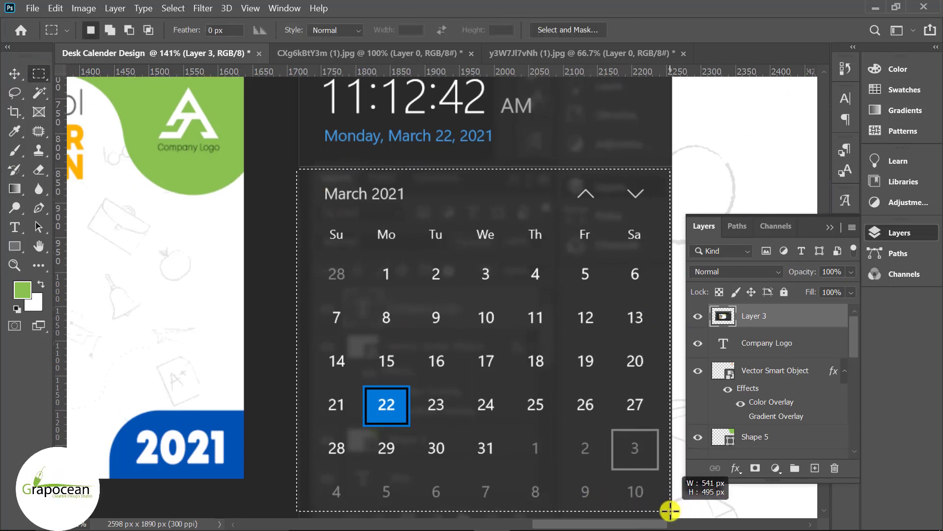
pyautogui.moveTo(670, 509); pyautogui.dragTo(667, 513)
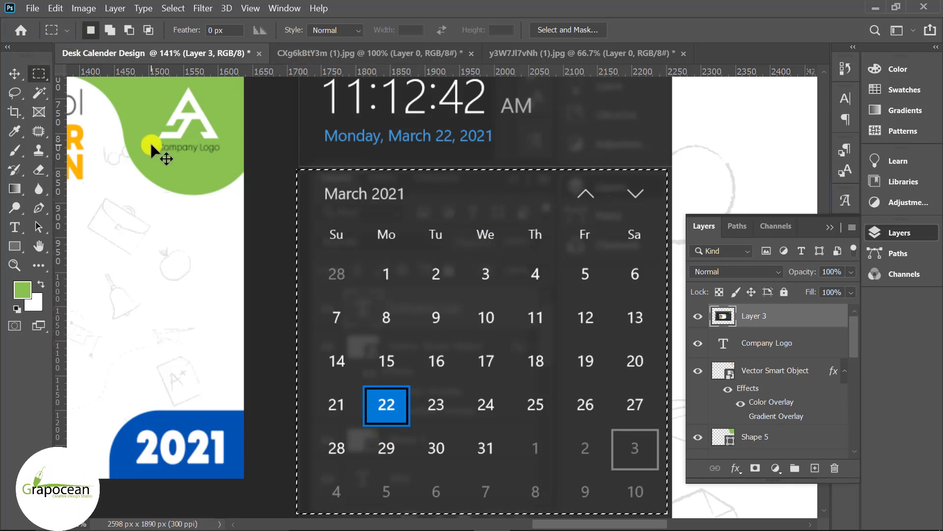
pyautogui.press('Delete')
pyautogui.scroll(-3, 321, 116)
pyautogui.scroll(-3, 565, 248)
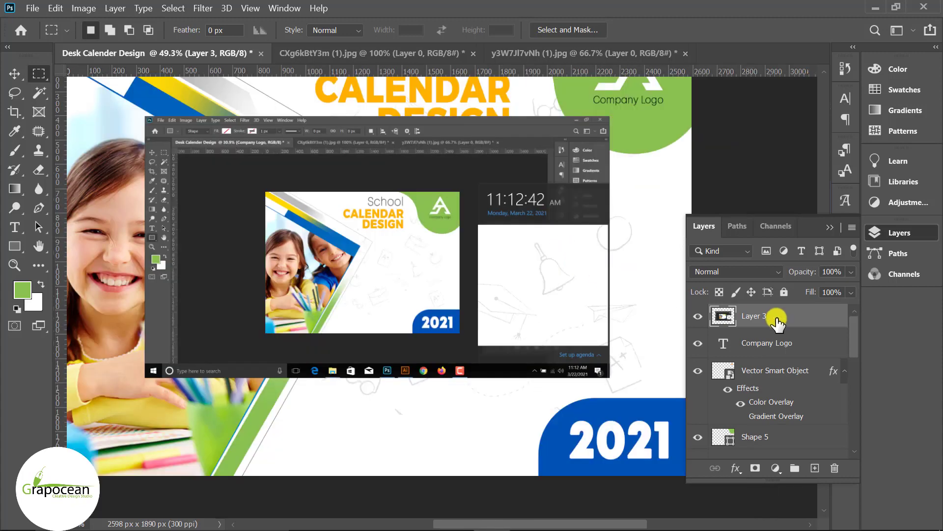
pyautogui.hotkey('ctrl', 'v')
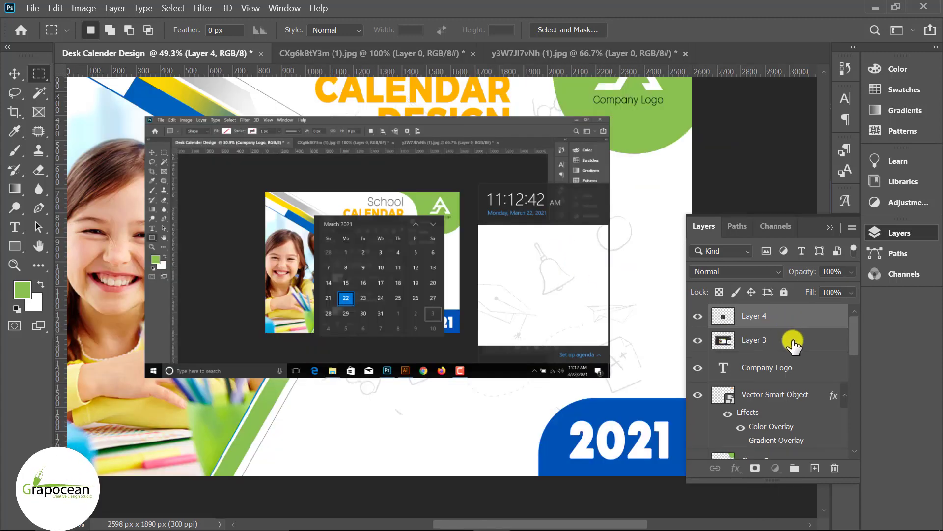
pyautogui.click(793, 342)
pyautogui.press('Delete')
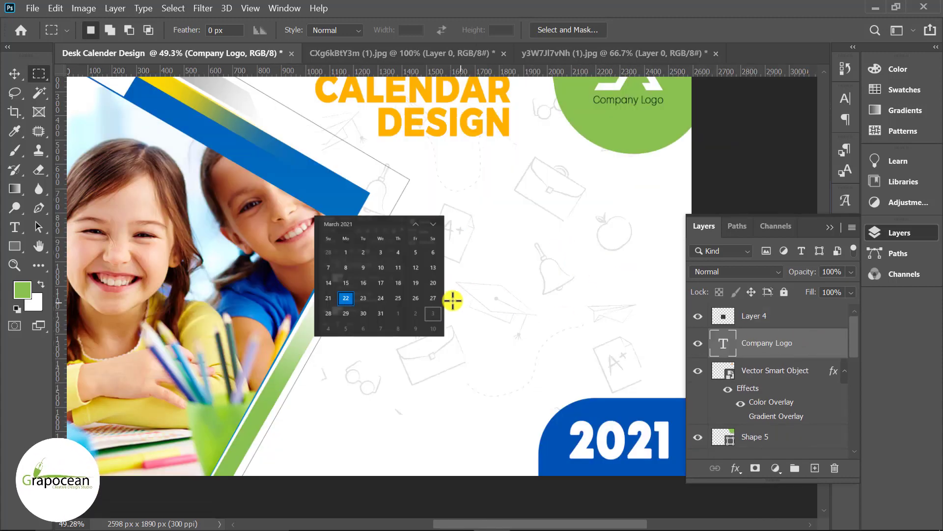
# Enlarge the calendar to about 934 by 868 px over the photo's lower left
pyautogui.press('v')
pyautogui.moveTo(363, 303)
pyautogui.mouseDown()
pyautogui.moveTo(495, 290)
pyautogui.moveTo(432, 311)
pyautogui.mouseUp()
pyautogui.hotkey('ctrl', 't')
pyautogui.moveTo(374, 351); pyautogui.dragTo(408, 382)
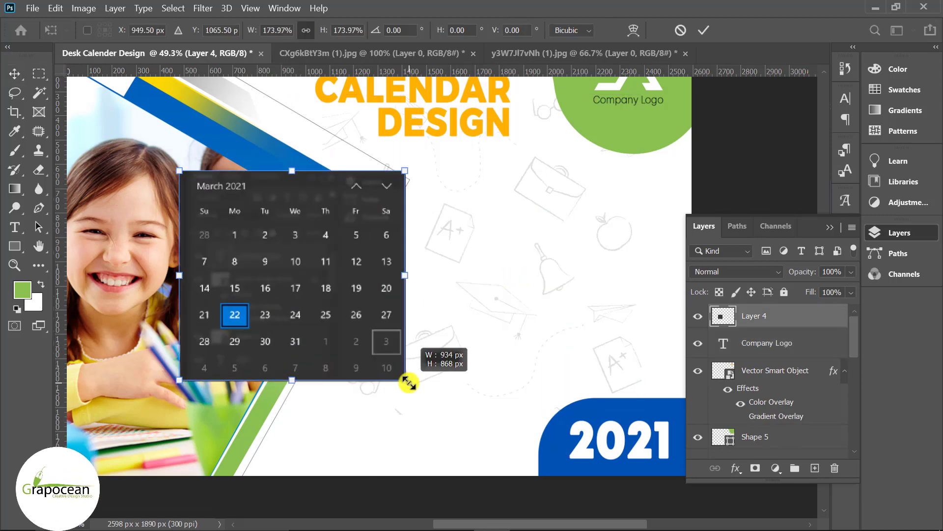
pyautogui.scroll(-3, 418, 383)
pyautogui.moveTo(406, 316); pyautogui.dragTo(364, 317)
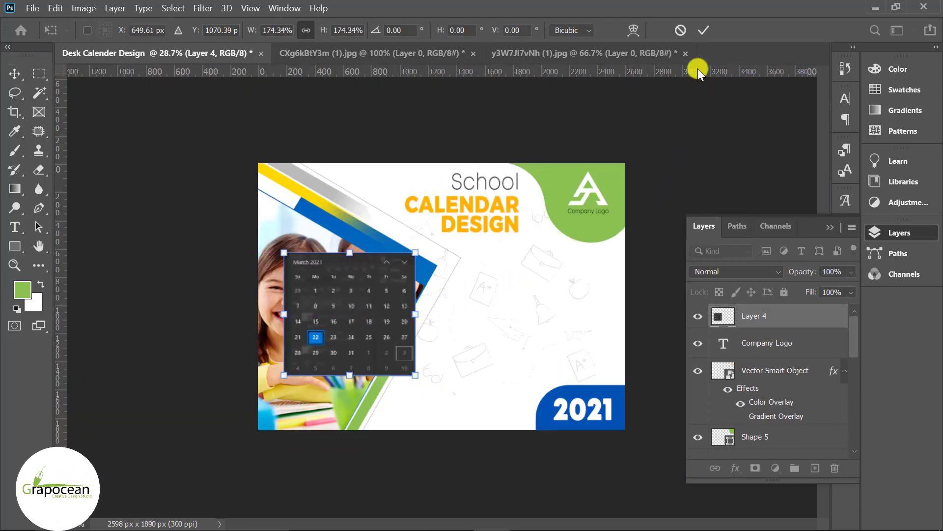
pyautogui.press('Return')
pyautogui.scroll(2, 575, 305)
pyautogui.scroll(1, 609, 305)
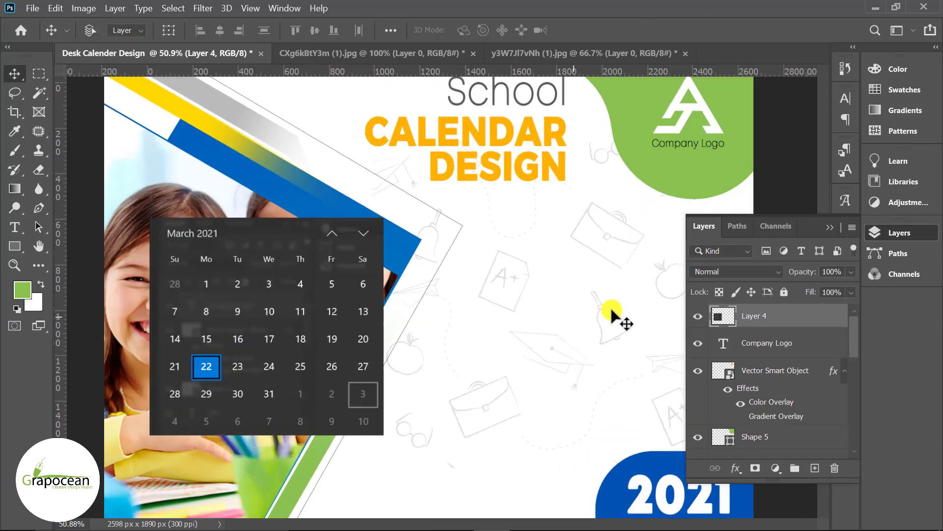
# Draw a small green-filled rectangle to the right of the calendar
pyautogui.click(849, 228)
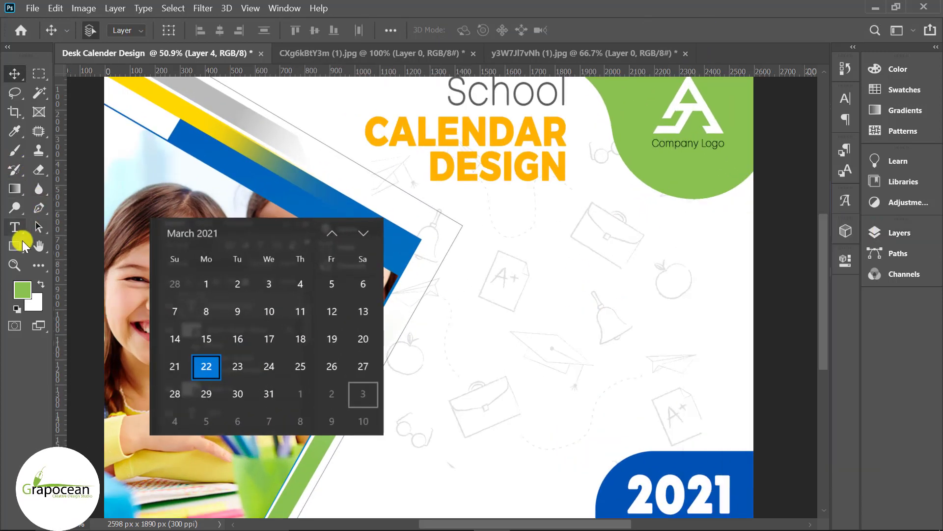
pyautogui.click(21, 245)
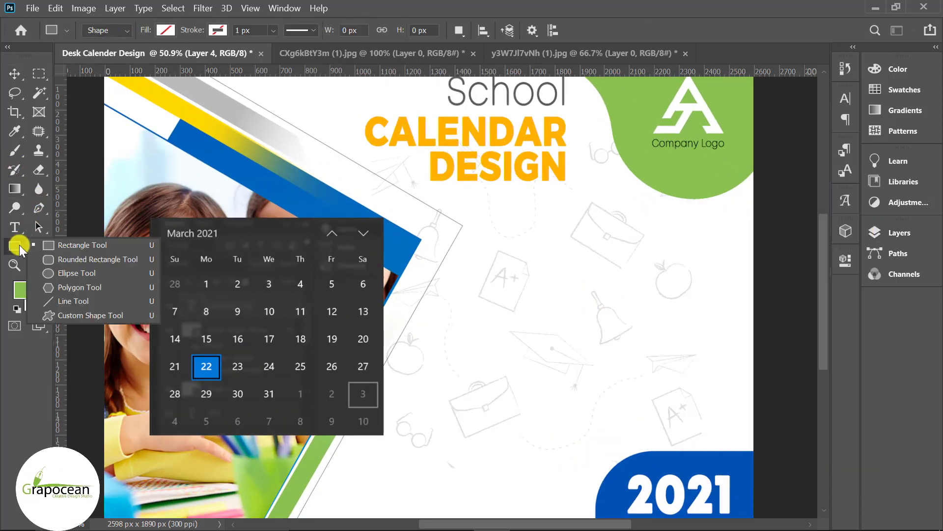
pyautogui.click(80, 246)
pyautogui.click(899, 232)
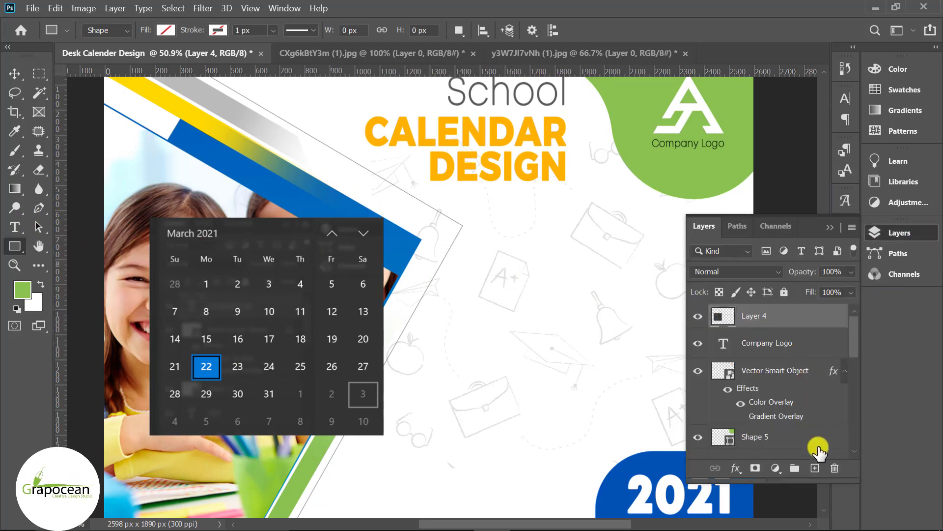
pyautogui.click(813, 467)
pyautogui.moveTo(450, 280)
pyautogui.mouseDown()
pyautogui.moveTo(498, 301)
pyautogui.moveTo(476, 297)
pyautogui.mouseUp()
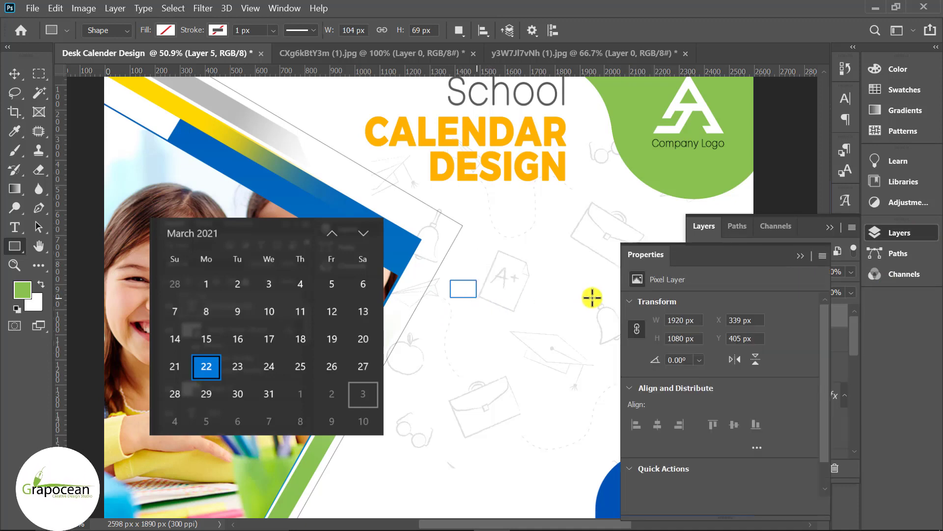
pyautogui.click(165, 30)
pyautogui.click(72, 108)
pyautogui.click(14, 73)
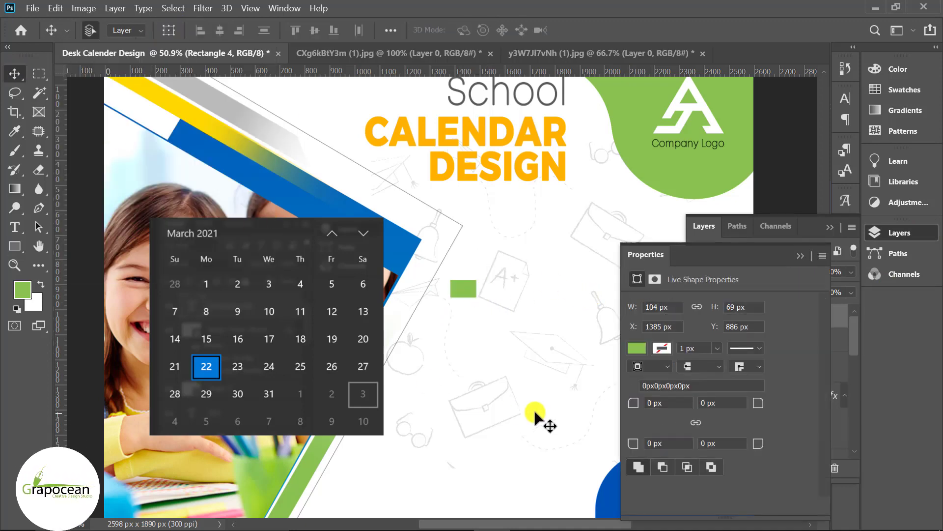
# Duplicate the green rectangle into a row of seven
pyautogui.scroll(2, 475, 294)
pyautogui.scroll(1, 487, 294)
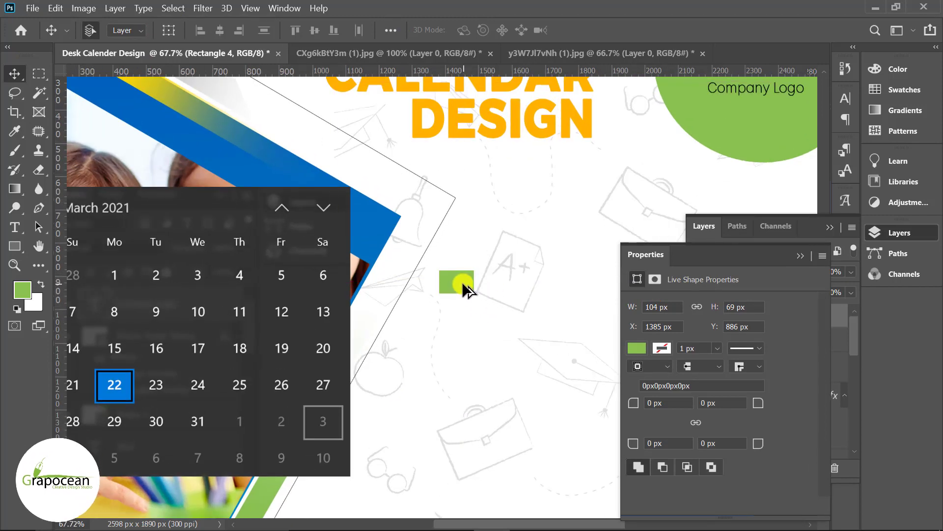
pyautogui.moveTo(465, 287); pyautogui.dragTo(631, 295)
pyautogui.scroll(-1, 474, 320)
pyautogui.scroll(-1, 569, 295)
pyautogui.click(801, 256)
pyautogui.scroll(2, 552, 293)
pyautogui.scroll(-2, 579, 307)
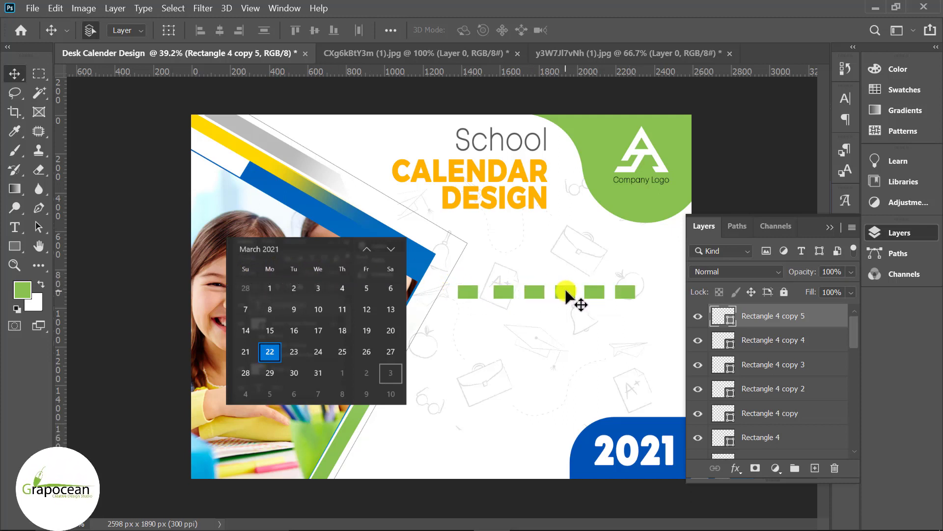
pyautogui.moveTo(631, 295); pyautogui.dragTo(668, 301)
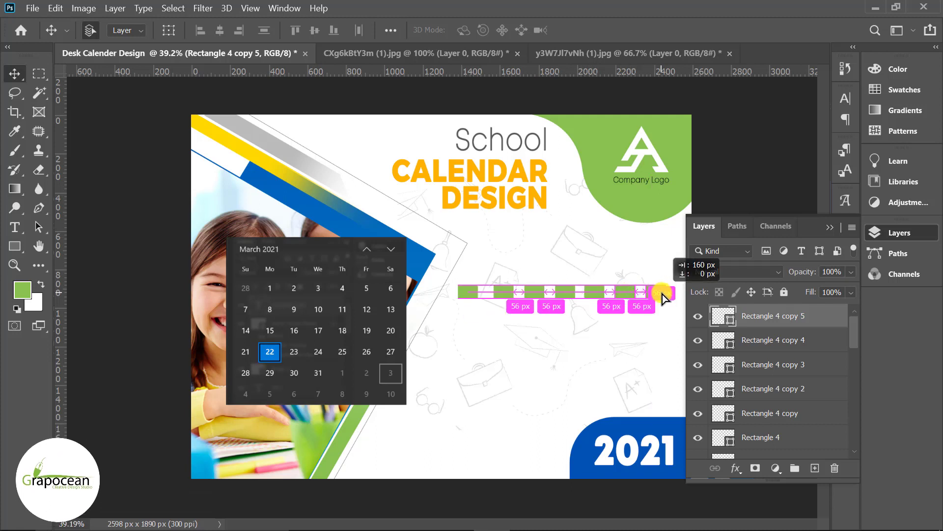
# Select all seven rectangle layers and distribute them horizontally for even spacing
pyautogui.keyDown('shift'); pyautogui.click(805, 439); pyautogui.keyUp('shift')
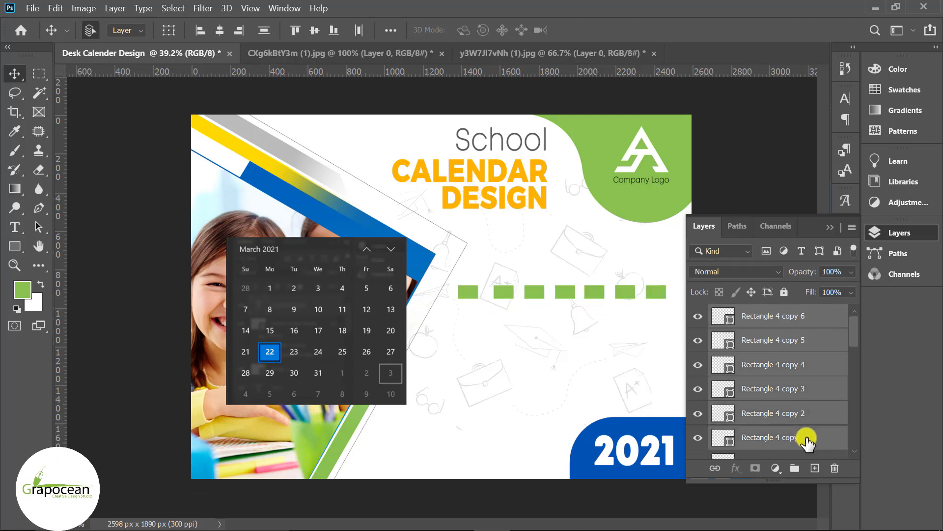
pyautogui.scroll(-1, 478, 395)
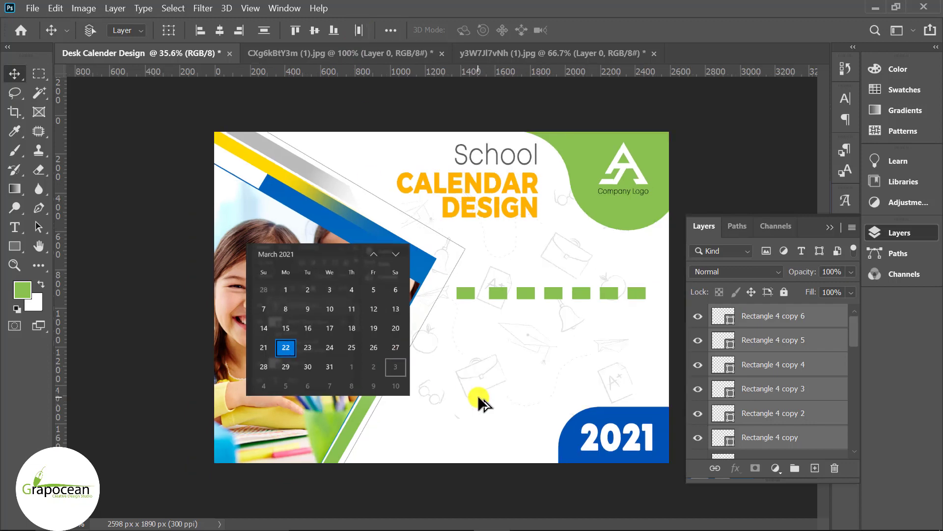
pyautogui.scroll(-3, 546, 344)
pyautogui.scroll(5, 525, 318)
pyautogui.click(471, 290)
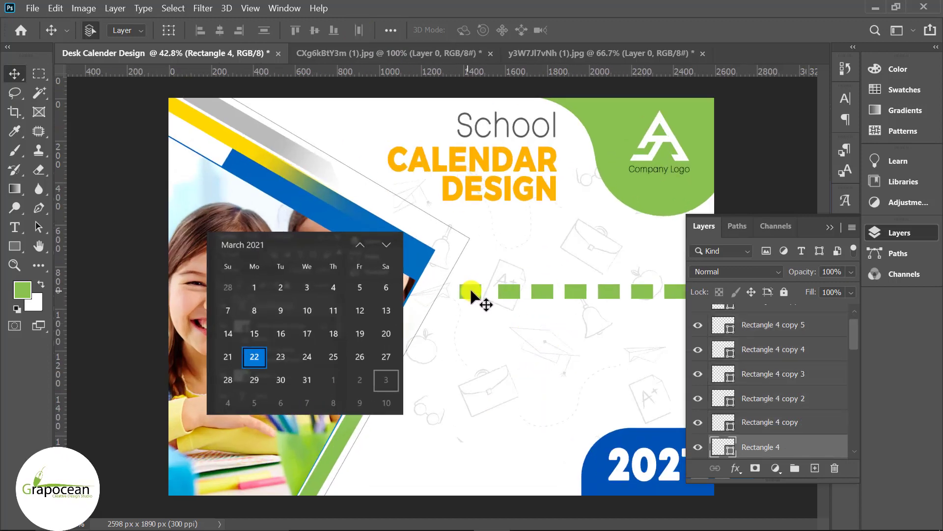
pyautogui.scroll(1, 780, 411)
pyautogui.click(781, 316)
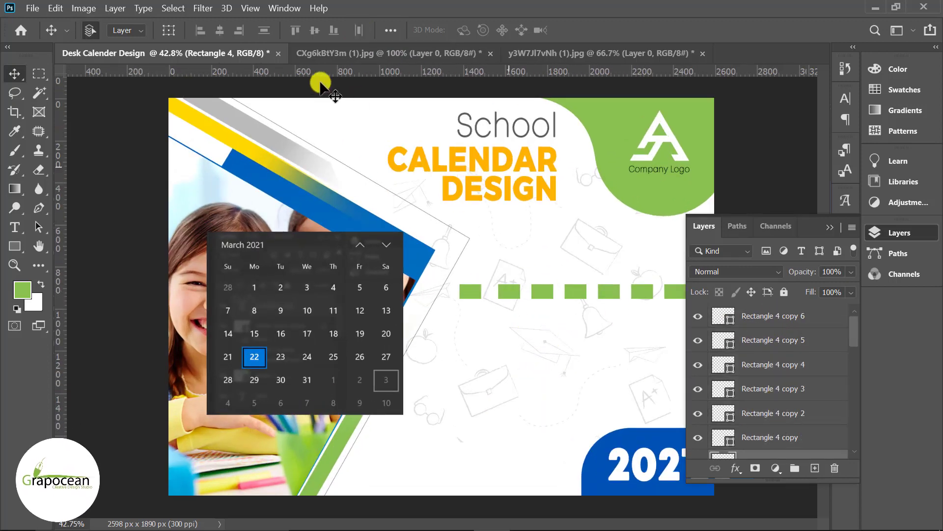
pyautogui.scroll(-2, 801, 357)
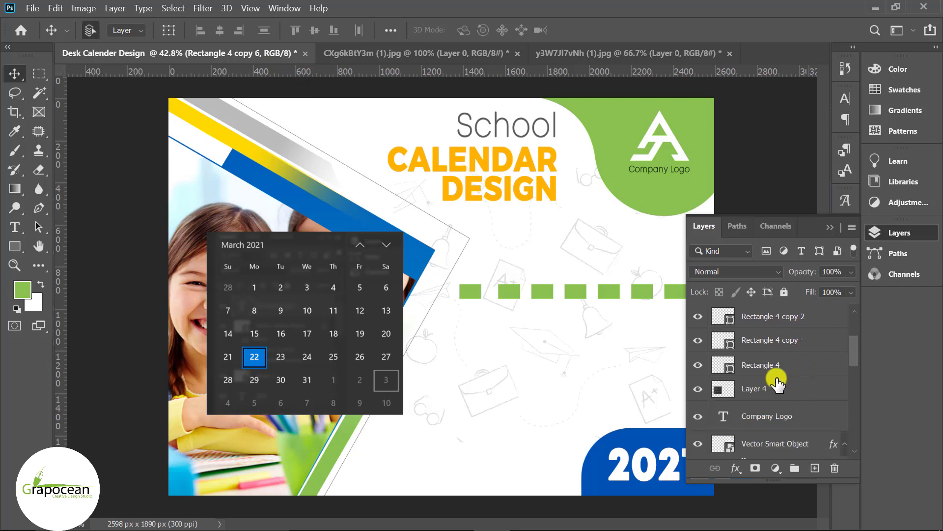
pyautogui.keyDown('shift'); pyautogui.click(779, 366); pyautogui.keyUp('shift')
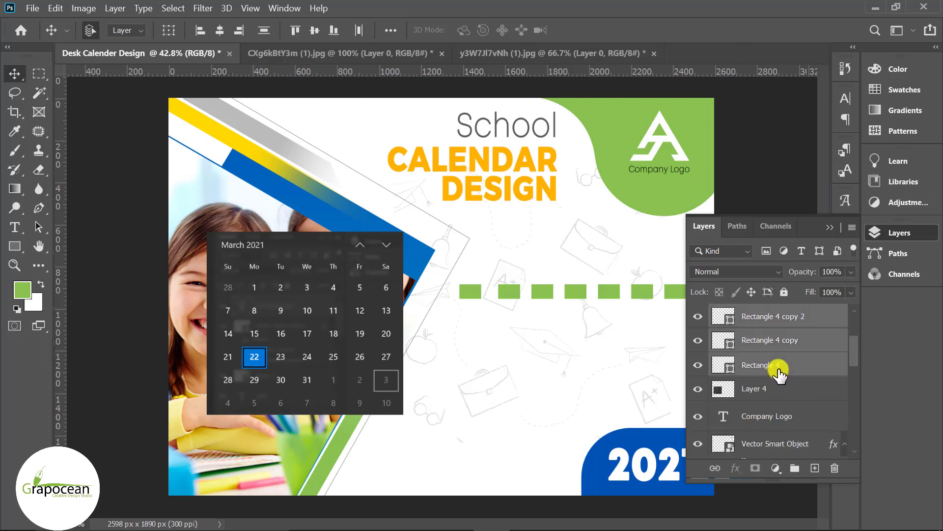
pyautogui.click(361, 31)
pyautogui.scroll(-2, 422, 285)
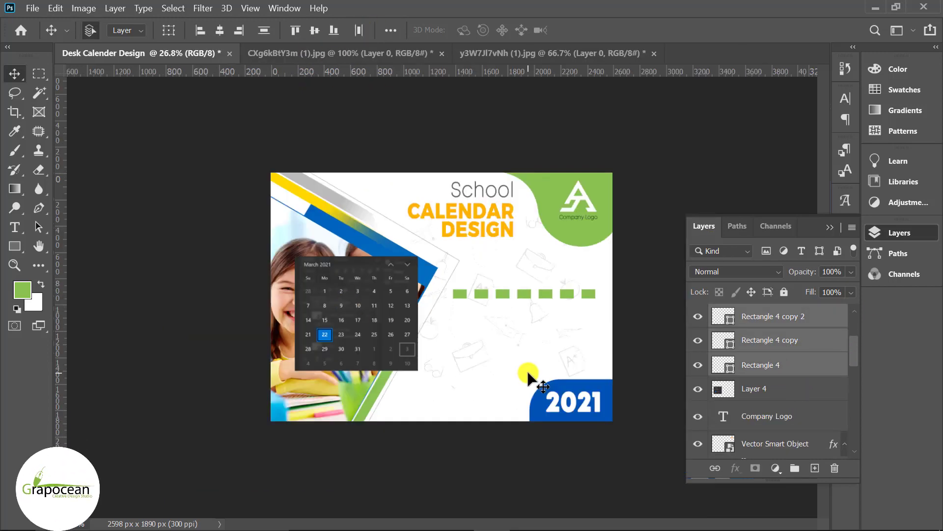
# On a new layer, type a 'Su' text label just below the row of green boxes
pyautogui.click(830, 227)
pyautogui.scroll(3, 467, 330)
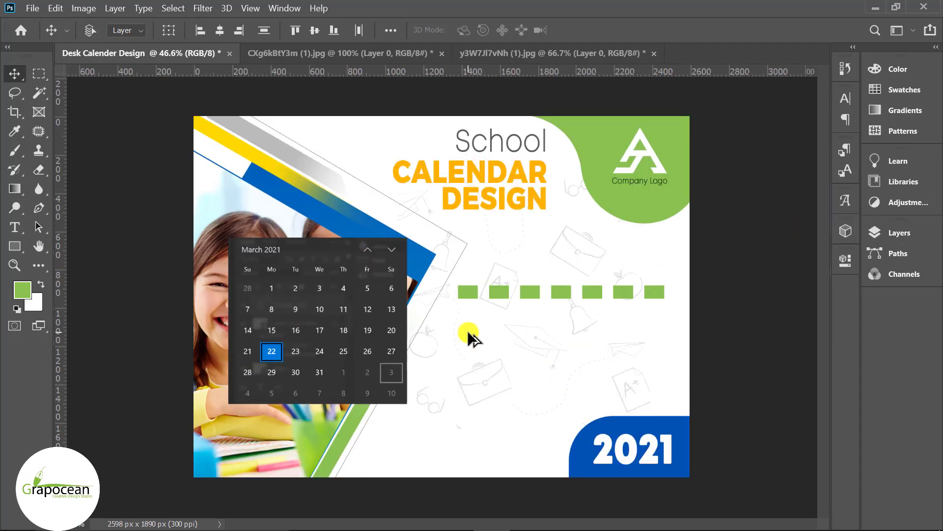
pyautogui.scroll(1, 469, 330)
pyautogui.scroll(1, 468, 330)
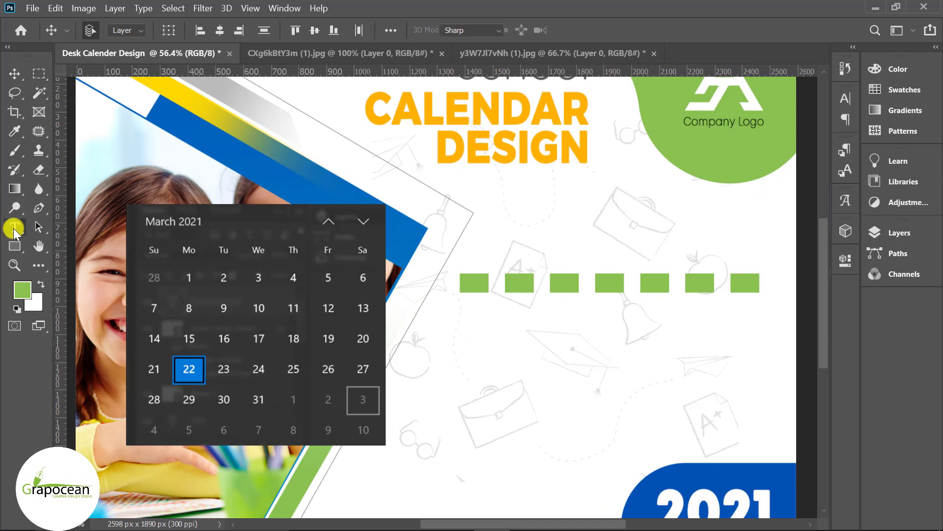
pyautogui.click(14, 227)
pyautogui.click(898, 234)
pyautogui.scroll(3, 800, 387)
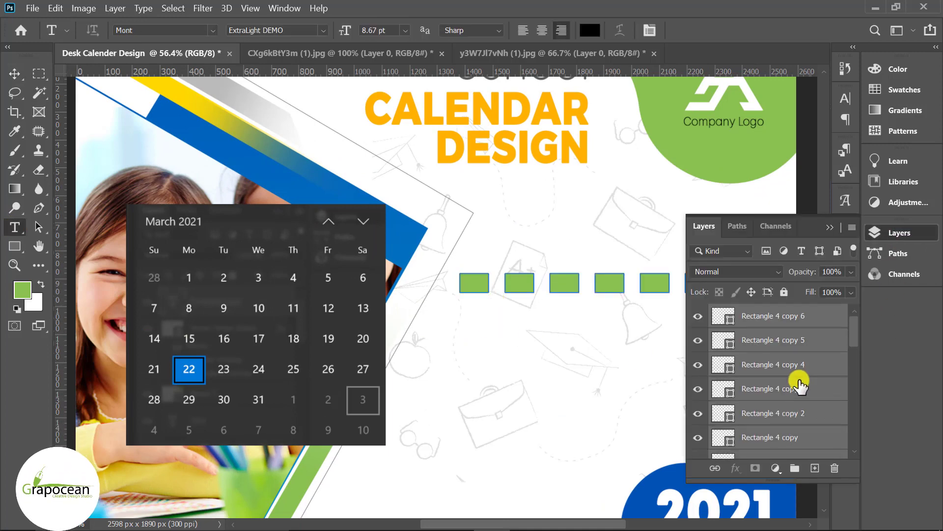
pyautogui.click(816, 468)
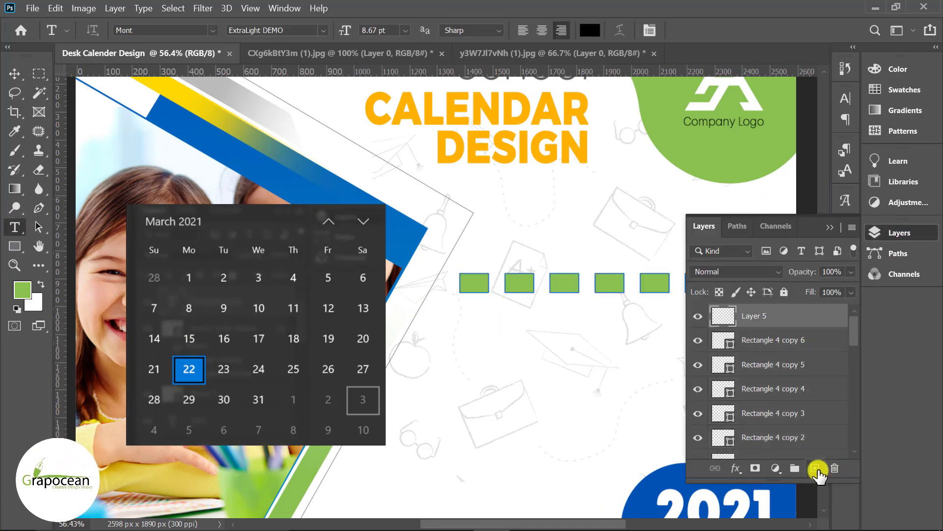
pyautogui.click(496, 339)
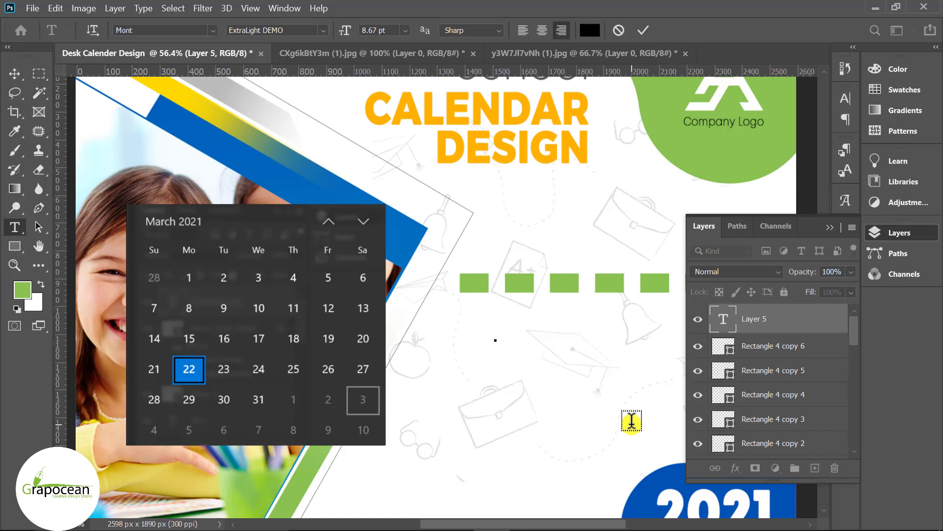
pyautogui.write('Su')
pyautogui.scroll(2, 536, 359)
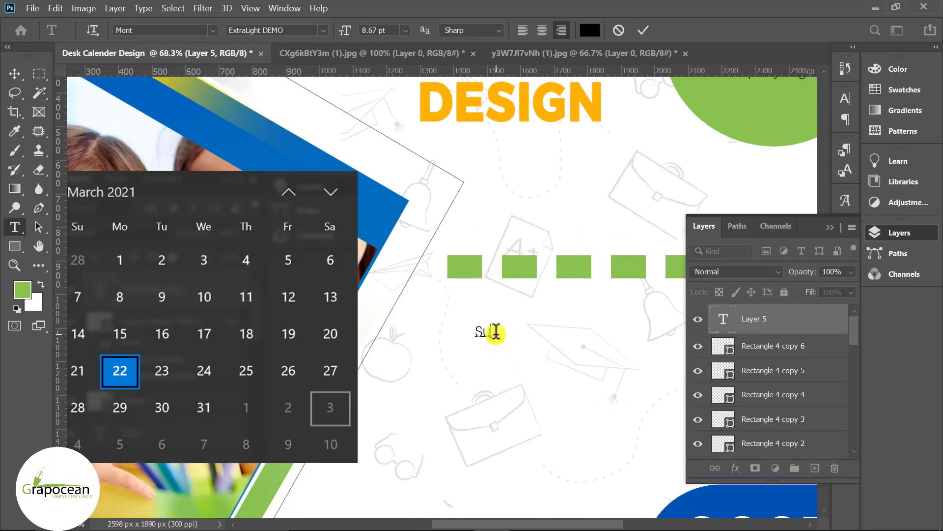
pyautogui.click(14, 74)
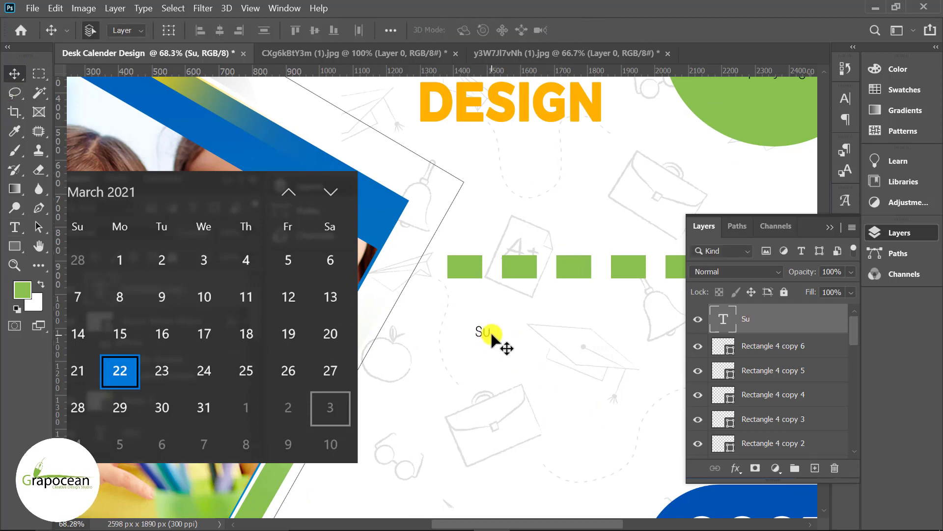
# Move the Su label into the first green box with free transform
pyautogui.hotkey('ctrl', 't')
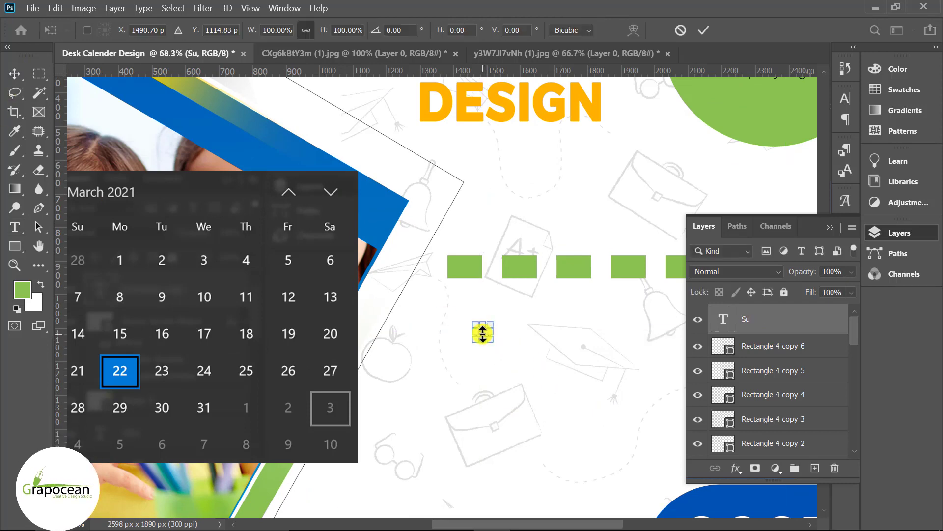
pyautogui.scroll(2, 483, 332)
pyautogui.moveTo(484, 322); pyautogui.dragTo(459, 234)
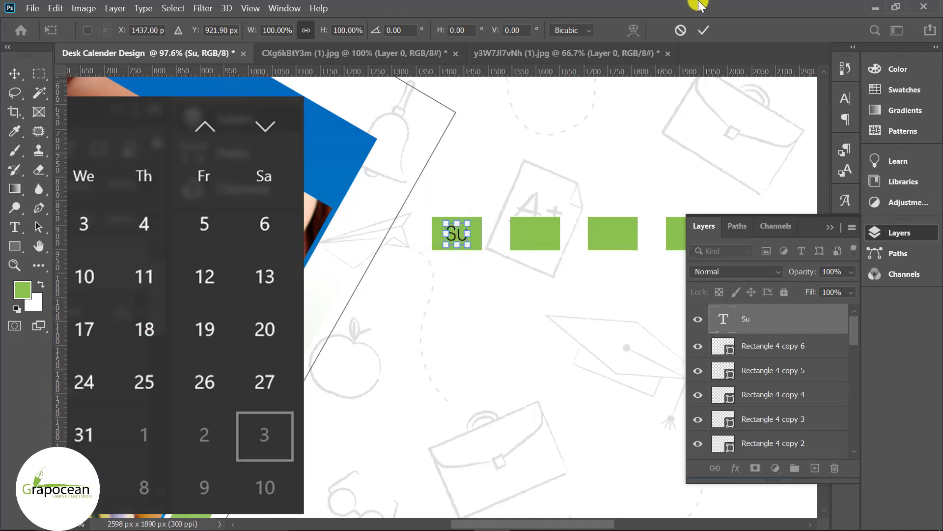
pyautogui.click(704, 30)
# Change the Su text colour to white
pyautogui.click(13, 227)
pyautogui.click(467, 232)
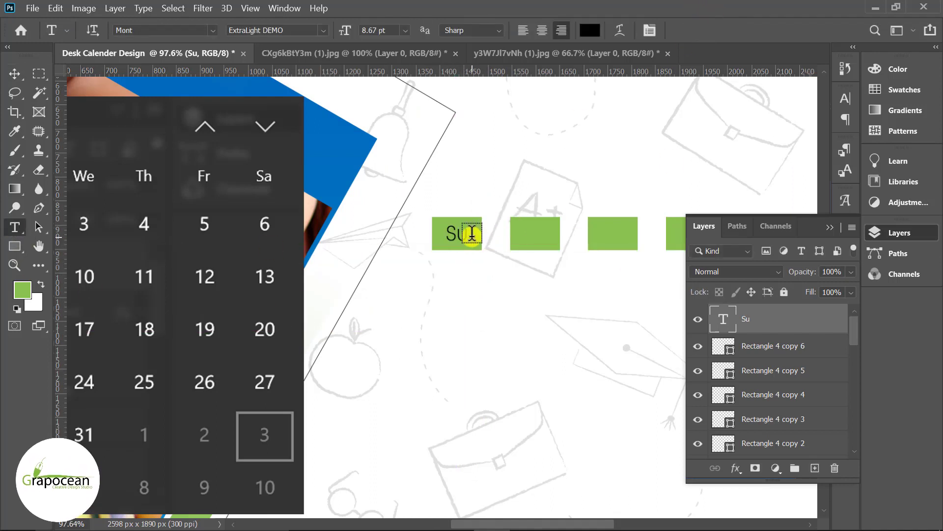
pyautogui.click(588, 31)
pyautogui.moveTo(275, 280); pyautogui.dragTo(254, 246)
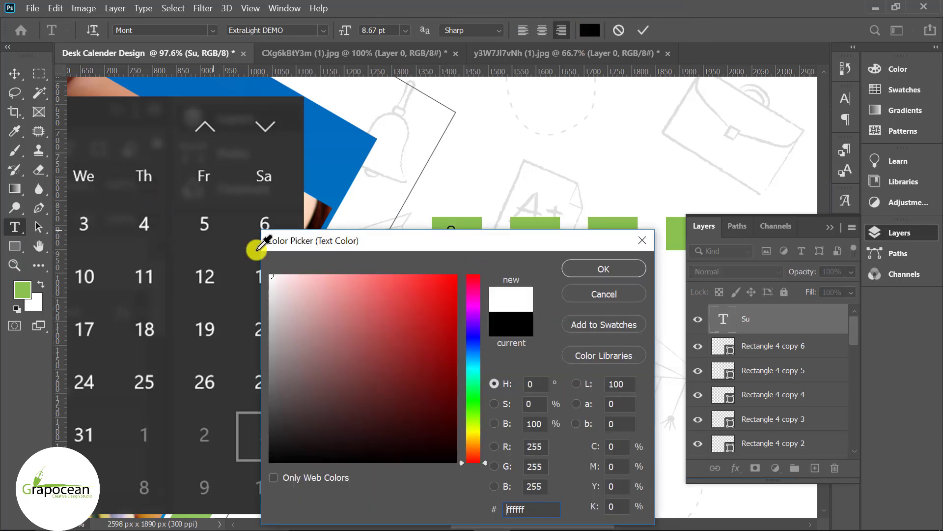
pyautogui.click(604, 268)
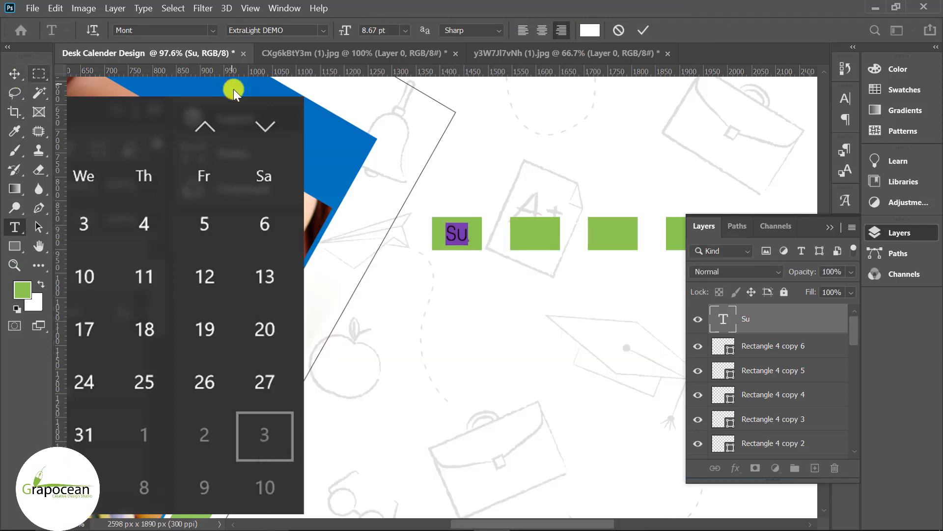
pyautogui.click(15, 74)
pyautogui.hotkey('ctrl', '+')
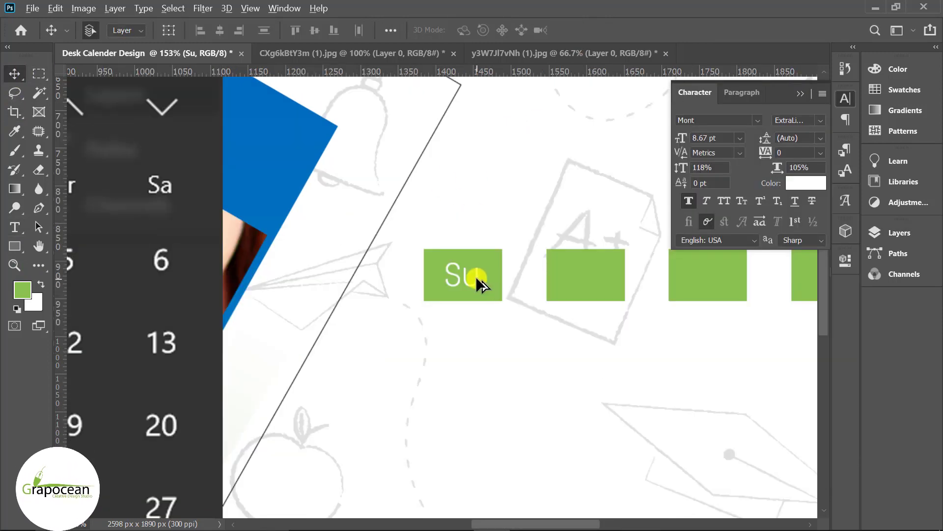
# Alt-drag copies of Su onto the second, third and fourth green boxes
pyautogui.moveTo(475, 276)
pyautogui.mouseDown()
pyautogui.moveTo(599, 277)
pyautogui.moveTo(579, 287)
pyautogui.mouseUp()
pyautogui.scroll(-3, 561, 318)
pyautogui.scroll(4, 664, 288)
pyautogui.moveTo(665, 289); pyautogui.dragTo(674, 289)
pyautogui.scroll(-3, 351, 296)
pyautogui.moveTo(351, 297)
pyautogui.mouseDown()
pyautogui.moveTo(553, 288)
pyautogui.moveTo(741, 313)
pyautogui.mouseUp()
pyautogui.scroll(-3, 592, 337)
# Alt-drag Su copies onto the last two empty green boxes
pyautogui.scroll(5, 508, 303)
pyautogui.scroll(-3, 473, 348)
pyautogui.moveTo(474, 347); pyautogui.dragTo(648, 352)
pyautogui.scroll(4, 464, 379)
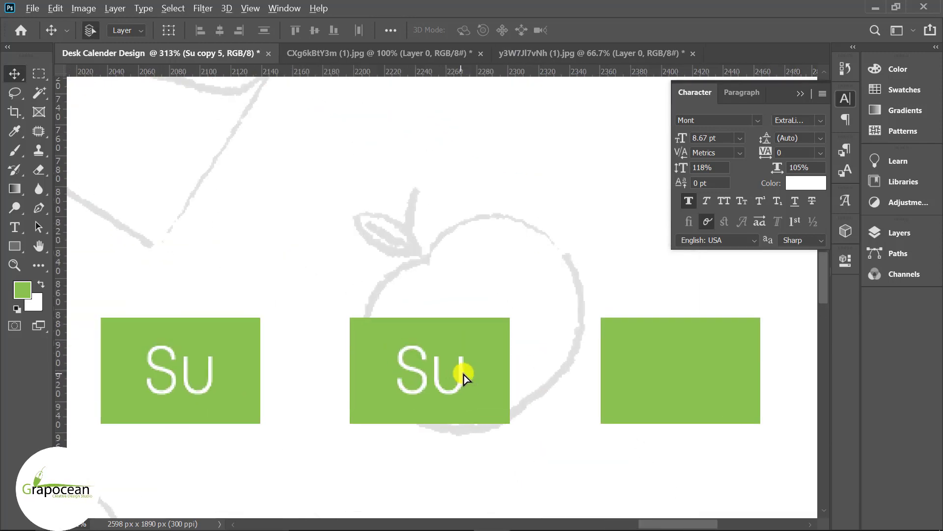
pyautogui.moveTo(463, 379); pyautogui.dragTo(712, 379)
pyautogui.scroll(-3, 341, 451)
pyautogui.press('t')
pyautogui.scroll(4, 438, 364)
# Retype the Su copies in the second to fourth boxes as Mo, Tu and We
pyautogui.doubleClick(438, 364)
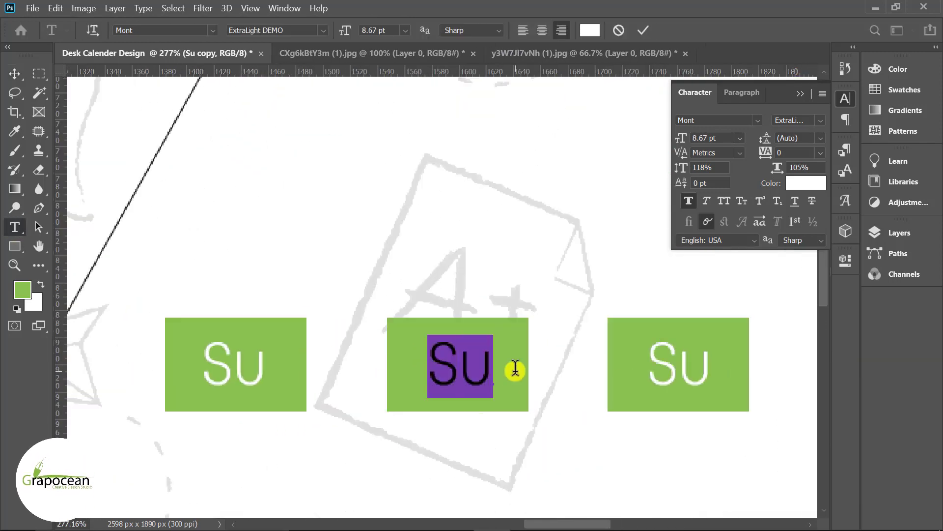
pyautogui.write('M')
pyautogui.scroll(-4, 515, 368)
pyautogui.click(15, 73)
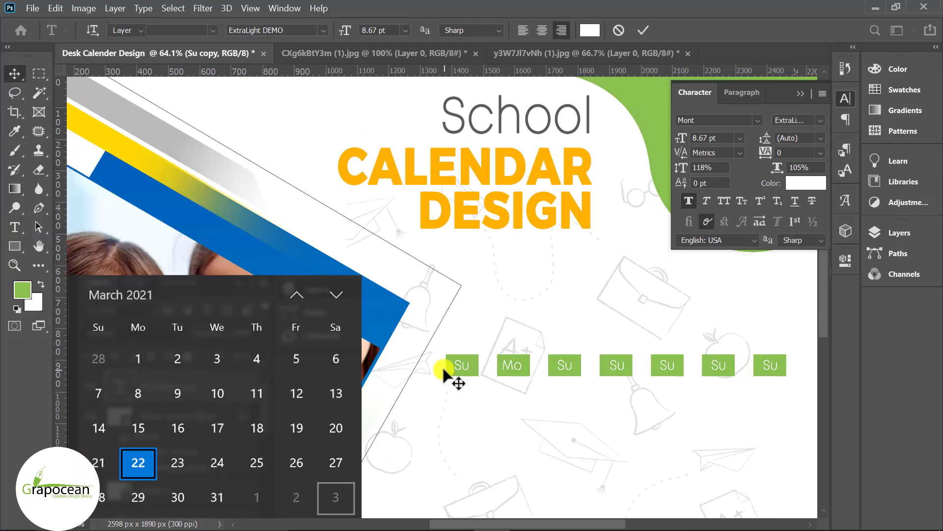
pyautogui.scroll(2, 507, 364)
pyautogui.click(14, 226)
pyautogui.doubleClick(599, 367)
pyautogui.scroll(-2, 678, 421)
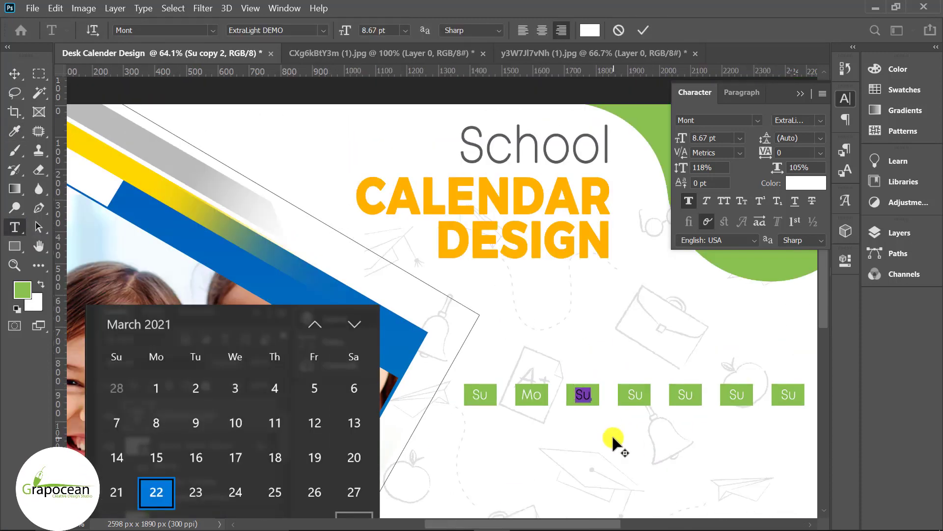
pyautogui.write('T')
pyautogui.doubleClick(635, 395)
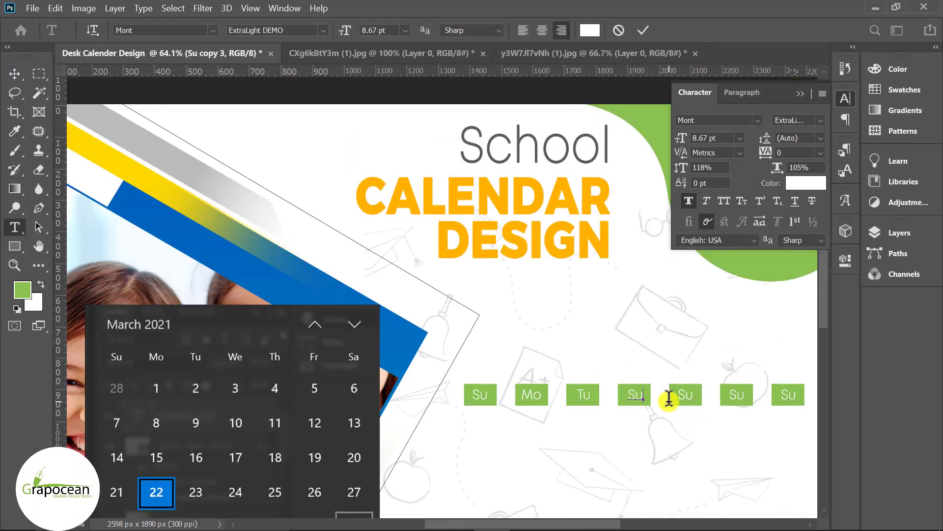
pyautogui.write('We')
# Retype the fifth and sixth box labels as th and Fr
pyautogui.doubleClick(685, 394)
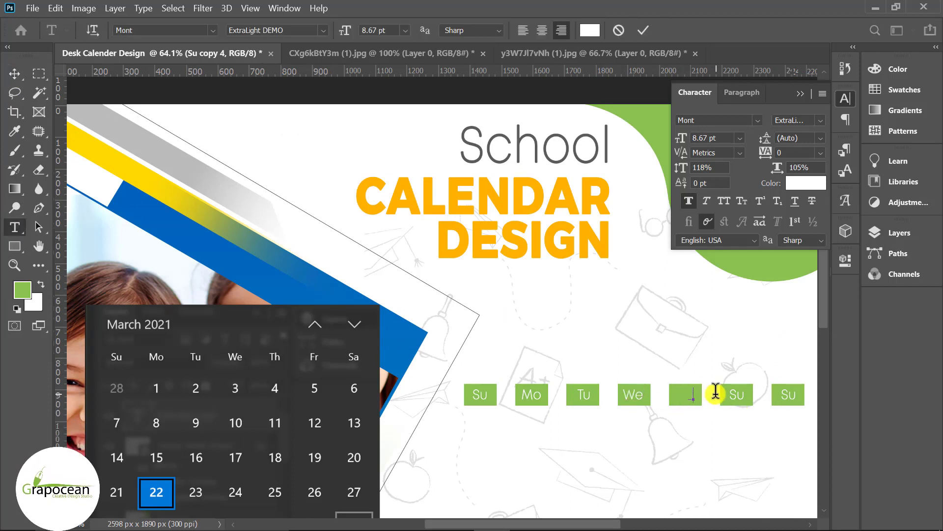
pyautogui.write('th')
pyautogui.click(186, 90)
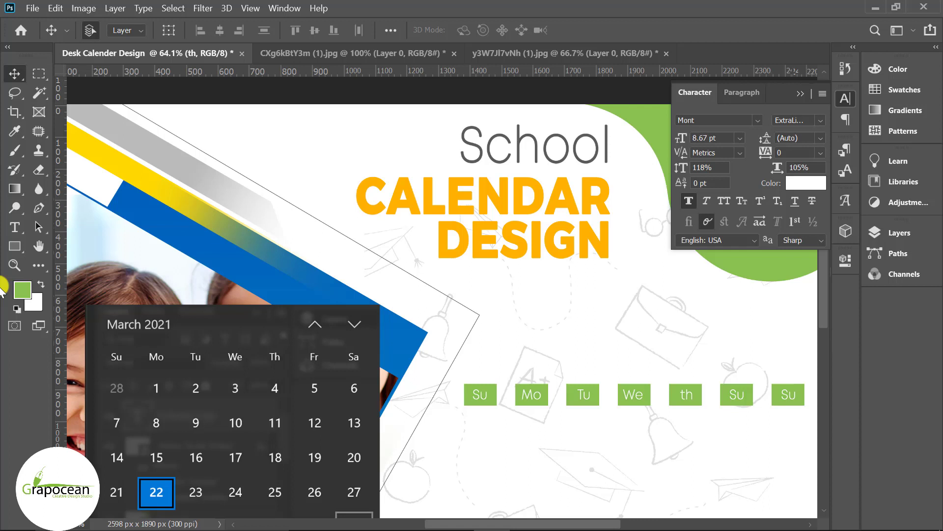
pyautogui.doubleClick(737, 395)
pyautogui.write('Fr')
pyautogui.click(14, 73)
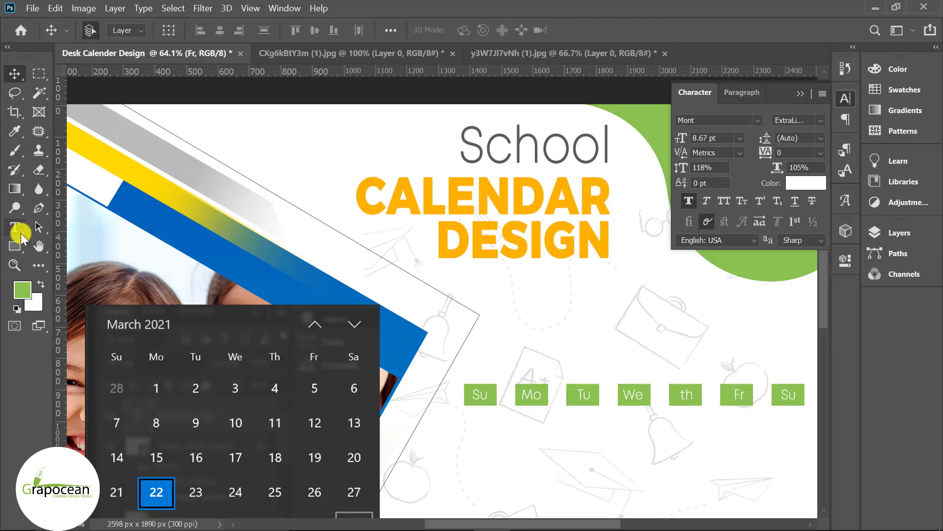
# Retype the last box label as Sa
pyautogui.click(20, 233)
pyautogui.doubleClick(786, 393)
pyautogui.write('S')
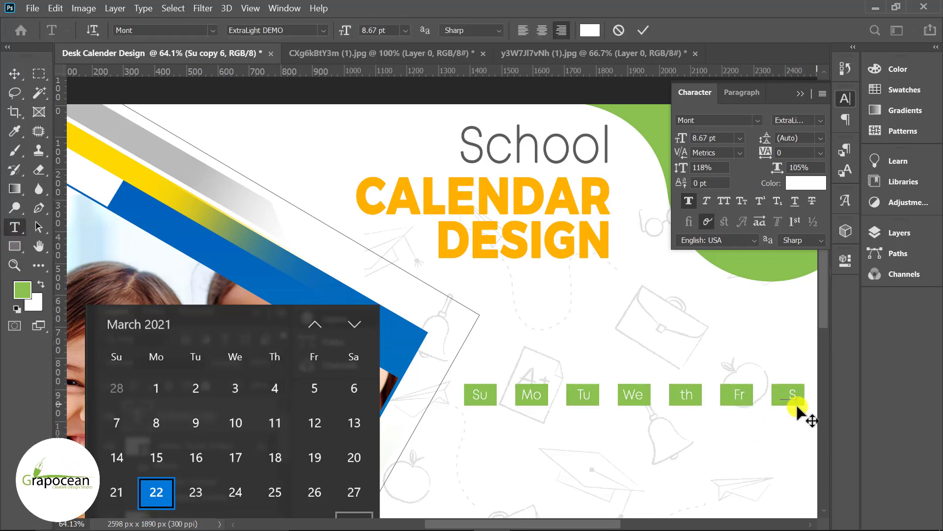
pyautogui.click(10, 61)
pyautogui.press('F7')
pyautogui.keyDown('shift'); pyautogui.click(791, 432); pyautogui.keyUp('shift')
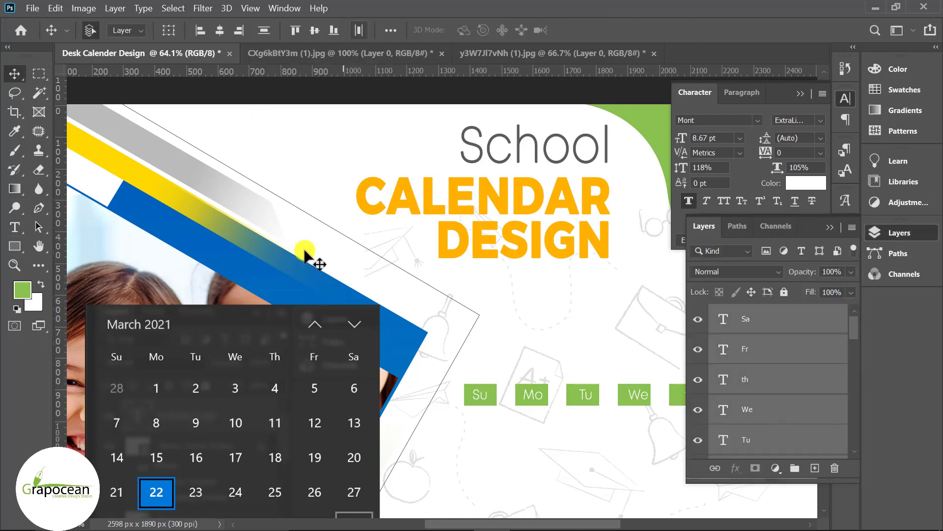
pyautogui.scroll(-3, 305, 253)
# Draw a 99×99 px square under Su with no fill and a 1 px black stroke
pyautogui.click(549, 383)
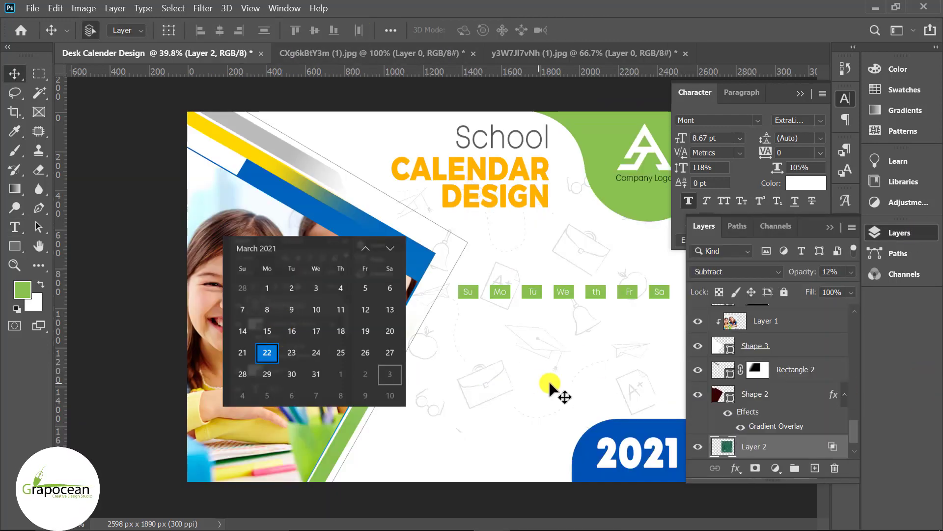
pyautogui.scroll(5, 549, 383)
pyautogui.scroll(-5, 299, 331)
pyautogui.click(17, 248)
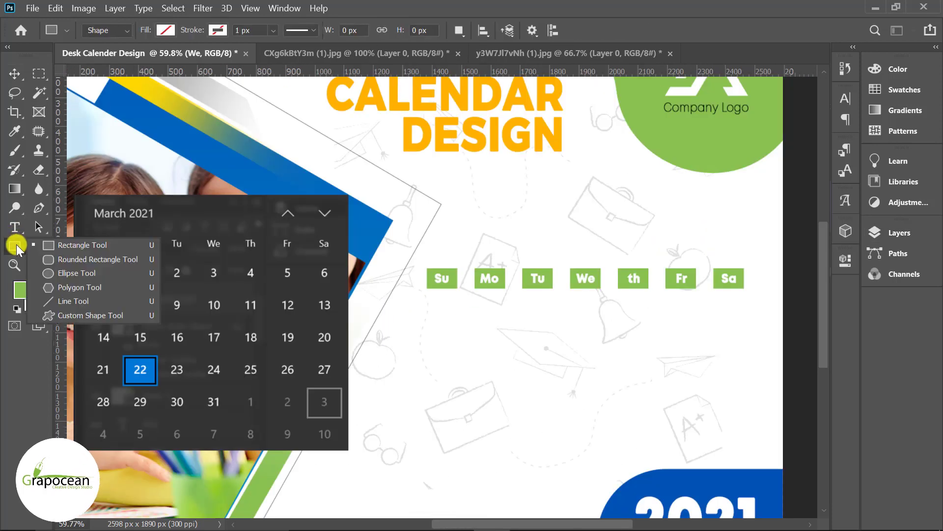
pyautogui.click(57, 250)
pyautogui.scroll(2, 474, 322)
pyautogui.scroll(1, 442, 309)
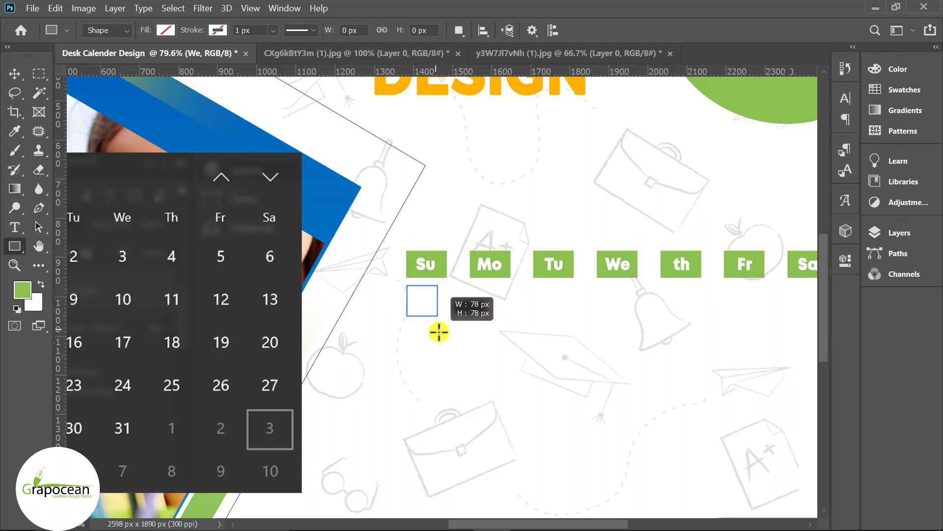
pyautogui.moveTo(439, 332); pyautogui.dragTo(447, 339)
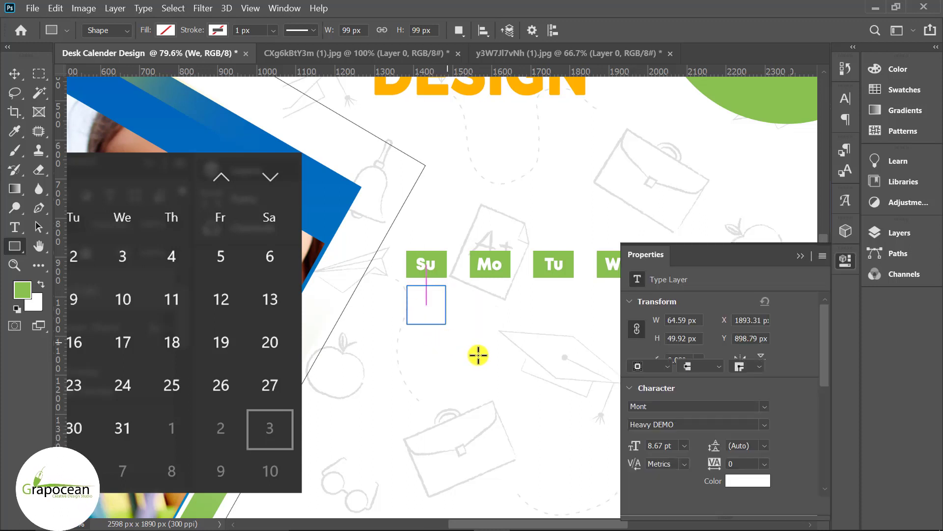
pyautogui.click(167, 31)
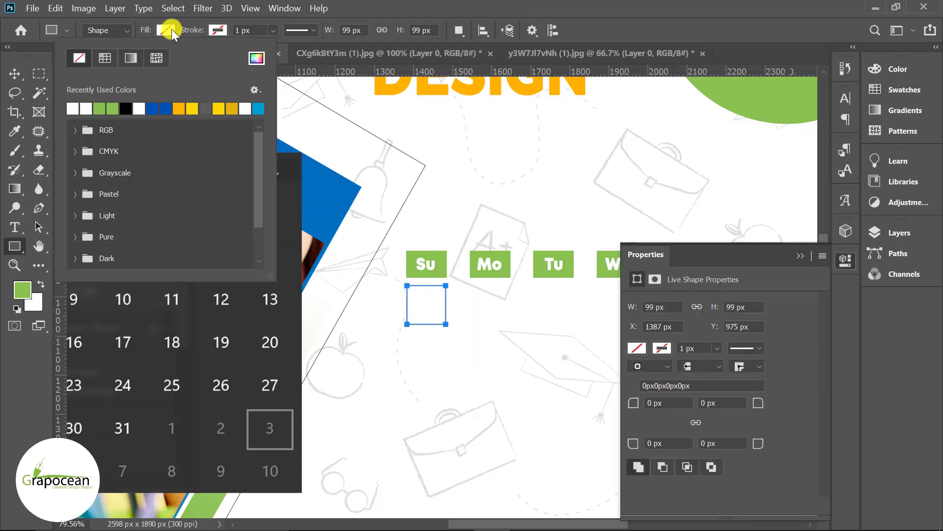
pyautogui.click(217, 30)
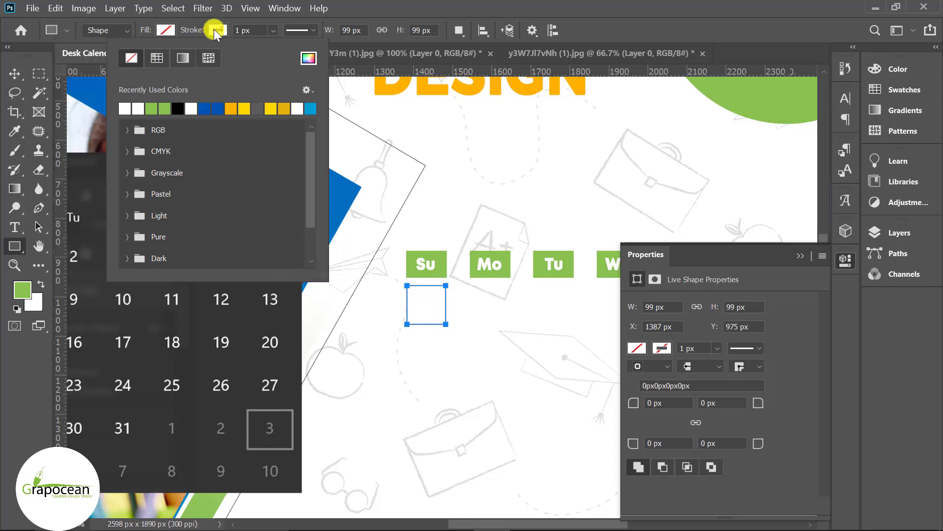
pyautogui.click(24, 72)
pyautogui.scroll(5, 508, 326)
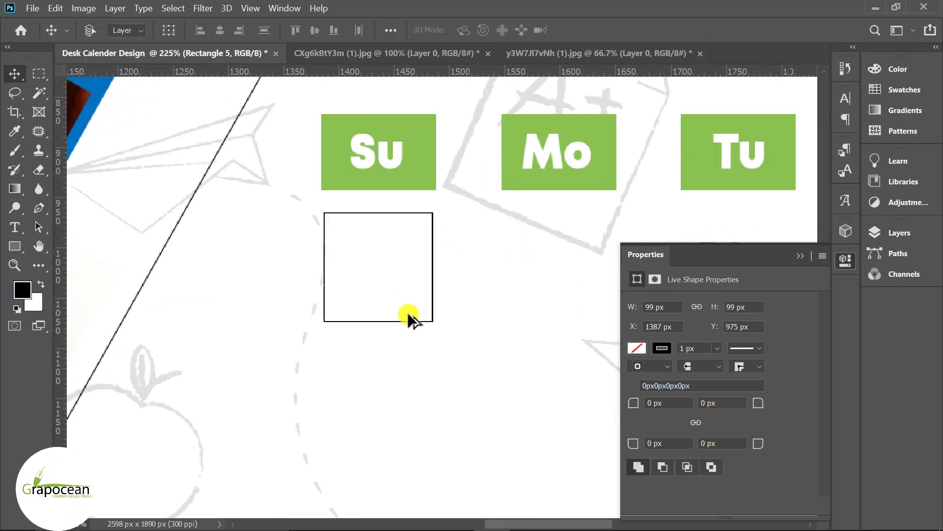
# Alt-drag a copy of the box below the first and even out their spacing
pyautogui.click(802, 256)
pyautogui.scroll(3, 480, 305)
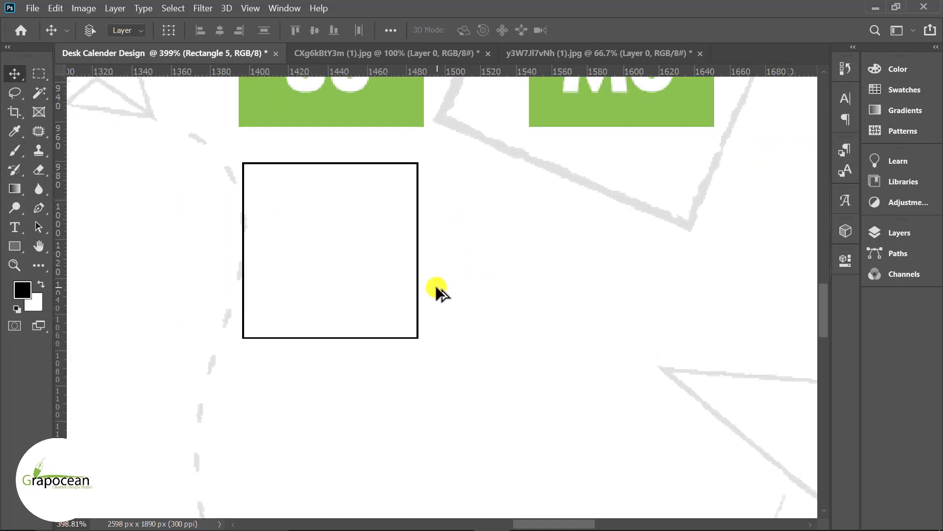
pyautogui.scroll(1, 436, 291)
pyautogui.moveTo(418, 300); pyautogui.dragTo(411, 469)
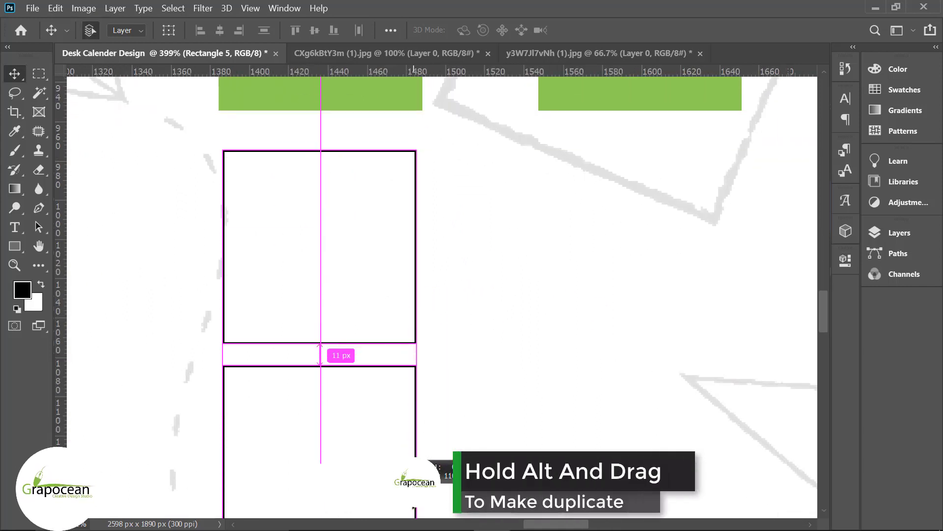
pyautogui.scroll(-3, 423, 408)
pyautogui.scroll(-3, 431, 344)
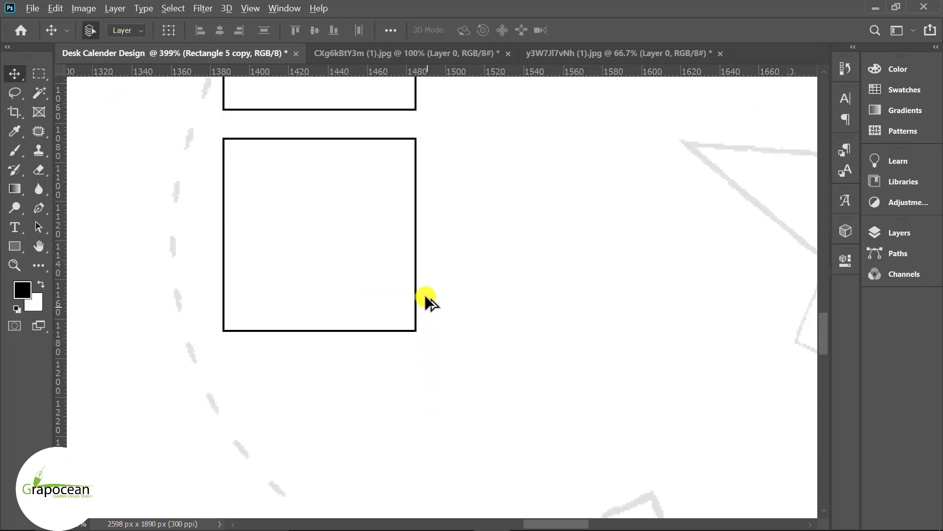
pyautogui.moveTo(417, 290); pyautogui.dragTo(425, 248)
pyautogui.scroll(-4, 438, 302)
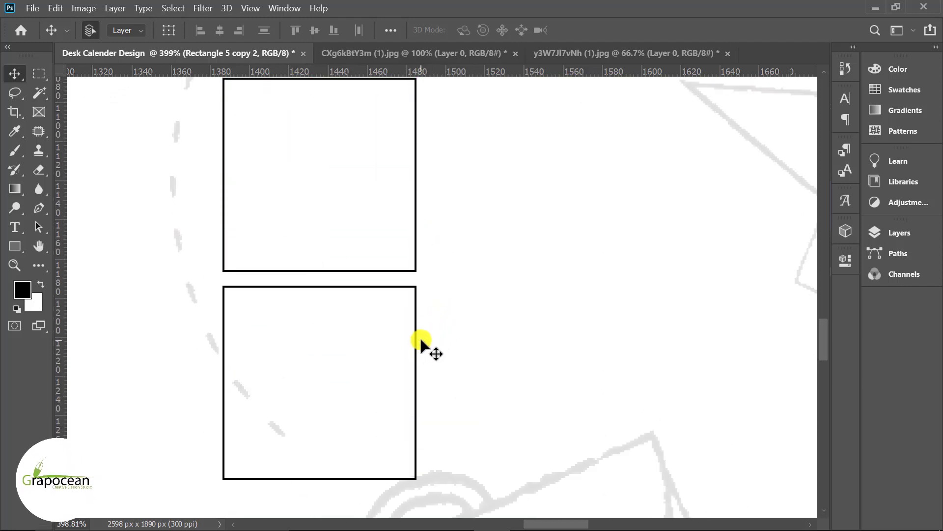
pyautogui.scroll(1, 422, 355)
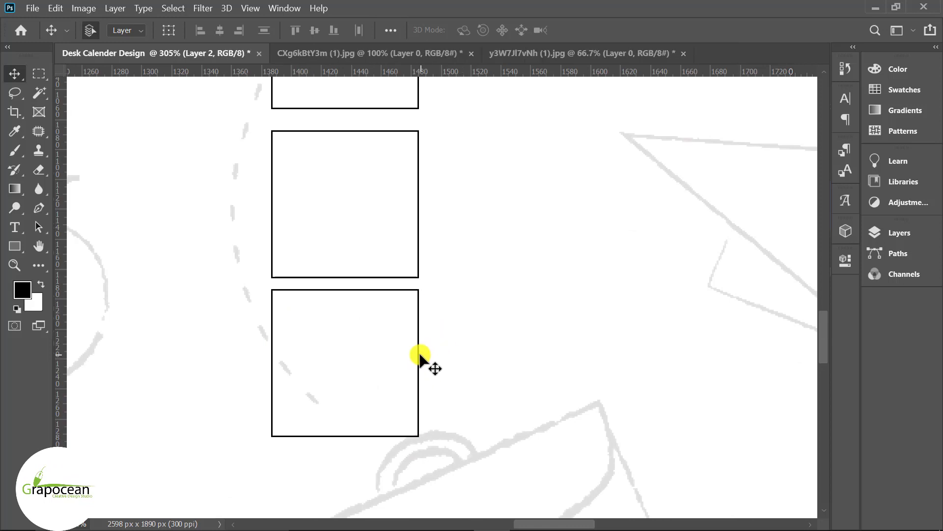
pyautogui.moveTo(419, 363)
pyautogui.mouseDown()
pyautogui.moveTo(421, 372)
pyautogui.moveTo(417, 364)
pyautogui.mouseUp()
# Add three more box copies to complete a six-box column under Su
pyautogui.scroll(-3, 418, 344)
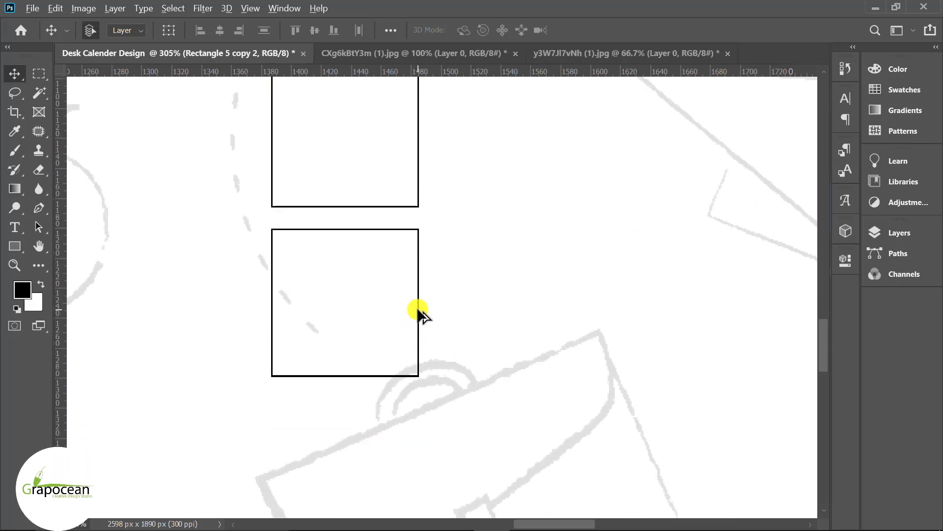
pyautogui.moveTo(422, 309); pyautogui.dragTo(412, 482)
pyautogui.scroll(-8, 427, 383)
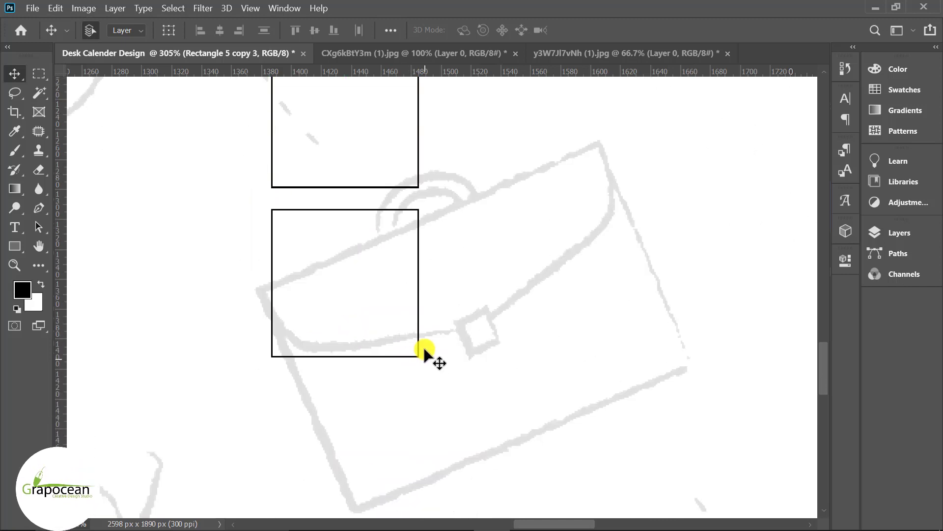
pyautogui.moveTo(417, 305)
pyautogui.mouseDown()
pyautogui.moveTo(412, 485)
pyautogui.moveTo(416, 472)
pyautogui.mouseUp()
pyautogui.scroll(-5, 428, 393)
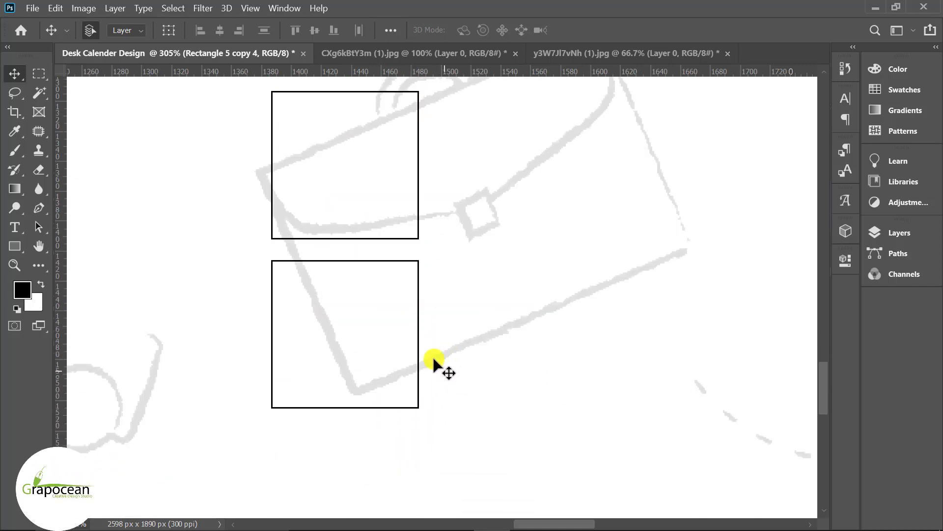
pyautogui.scroll(-3, 423, 320)
pyautogui.moveTo(420, 294); pyautogui.dragTo(421, 457)
pyautogui.scroll(-4, 421, 338)
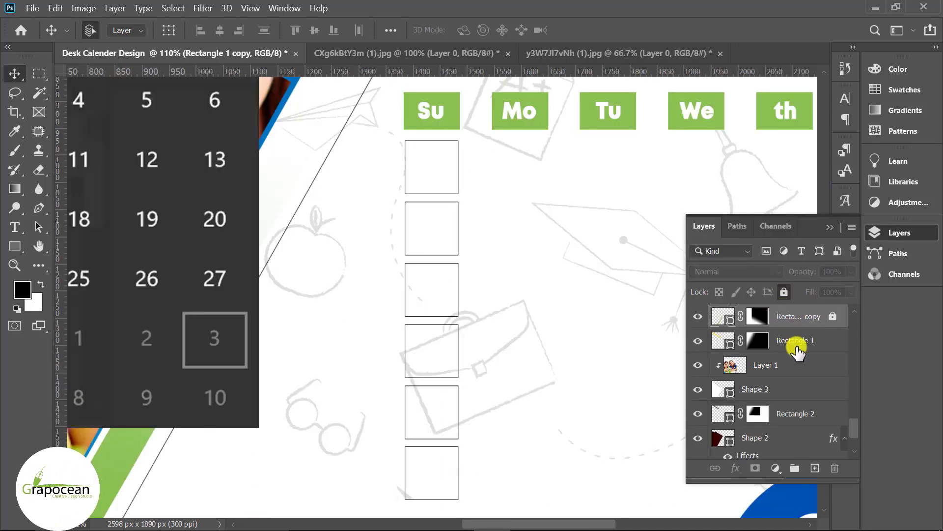
# Lock the Rectangle 1, Layer 1 and Rectangle 2 layers
pyautogui.click(796, 350)
pyautogui.click(785, 292)
pyautogui.click(789, 364)
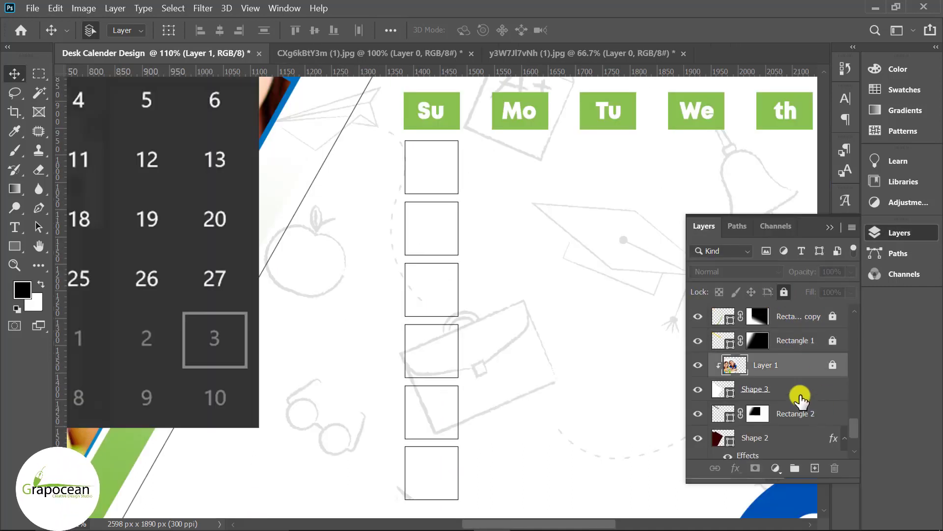
pyautogui.click(800, 393)
pyautogui.click(771, 411)
pyautogui.click(785, 291)
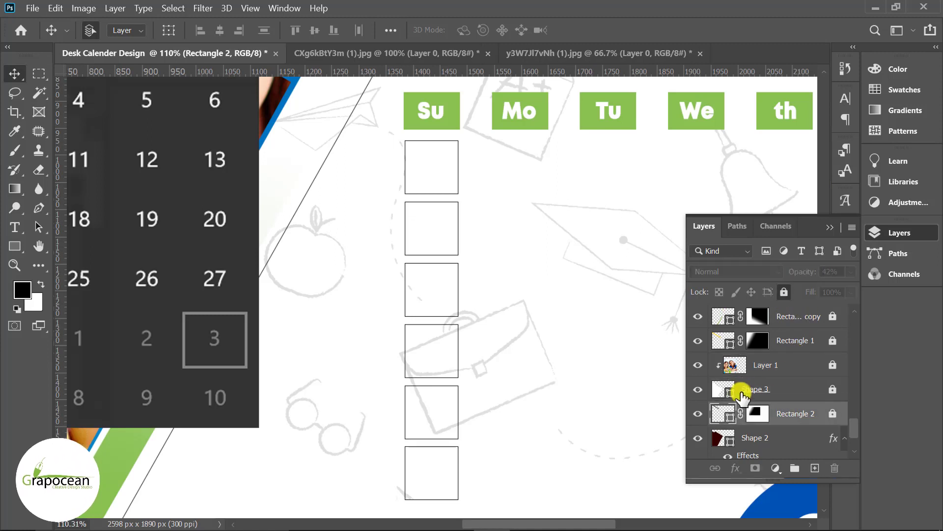
# Lock Shape 2 and Shape 4, then Alt-drag the box column toward the Mo label
pyautogui.scroll(-1, 756, 390)
pyautogui.click(775, 403)
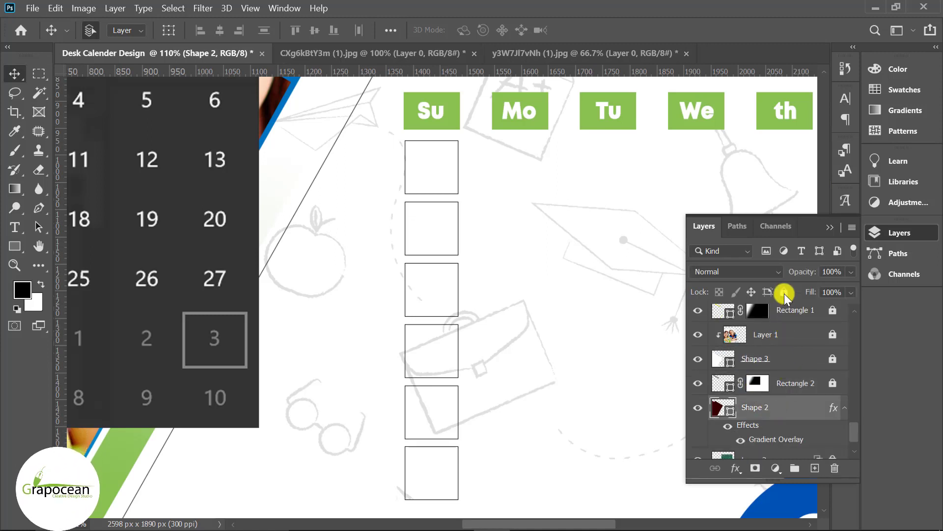
pyautogui.click(784, 294)
pyautogui.scroll(-2, 791, 413)
pyautogui.scroll(2, 792, 416)
pyautogui.scroll(-5, 791, 416)
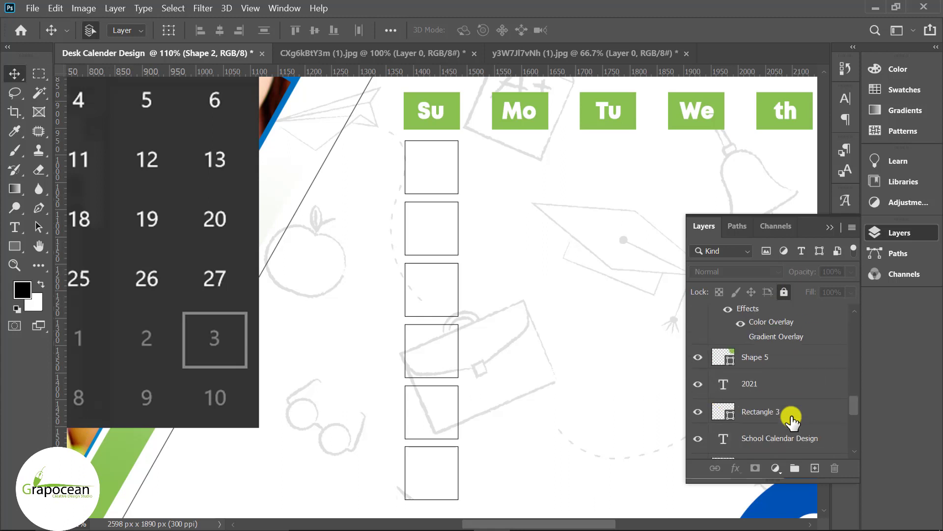
pyautogui.scroll(-3, 791, 415)
pyautogui.click(758, 374)
pyautogui.click(785, 292)
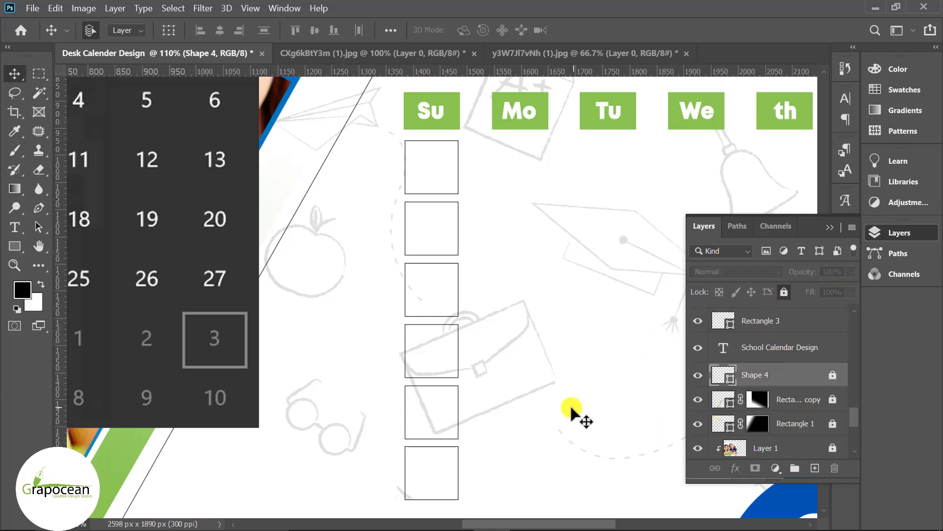
pyautogui.moveTo(487, 499)
pyautogui.mouseDown()
pyautogui.moveTo(421, 168)
pyautogui.moveTo(516, 194)
pyautogui.moveTo(547, 188)
pyautogui.mouseUp()
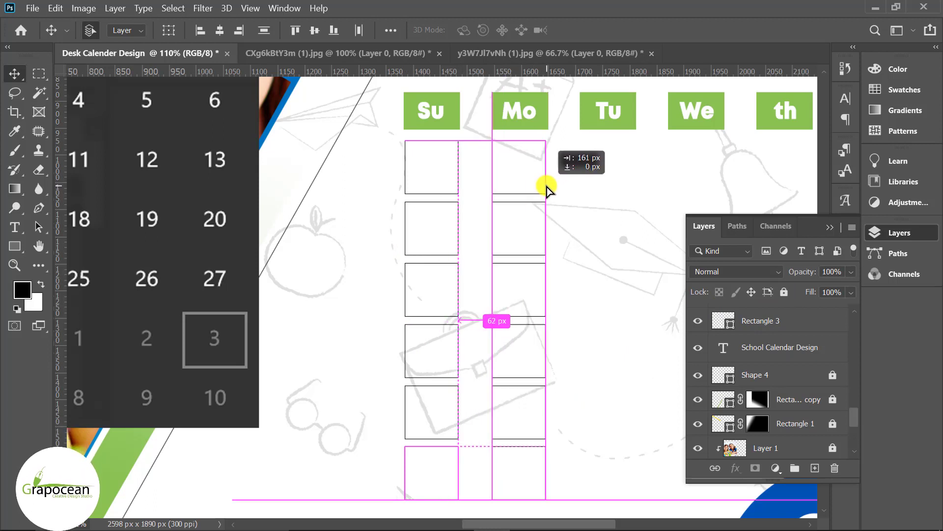
# Drop the column under Mo, duplicate it under the remaining days, and fit the page with Ctrl+0
pyautogui.moveTo(547, 189); pyautogui.dragTo(547, 189)
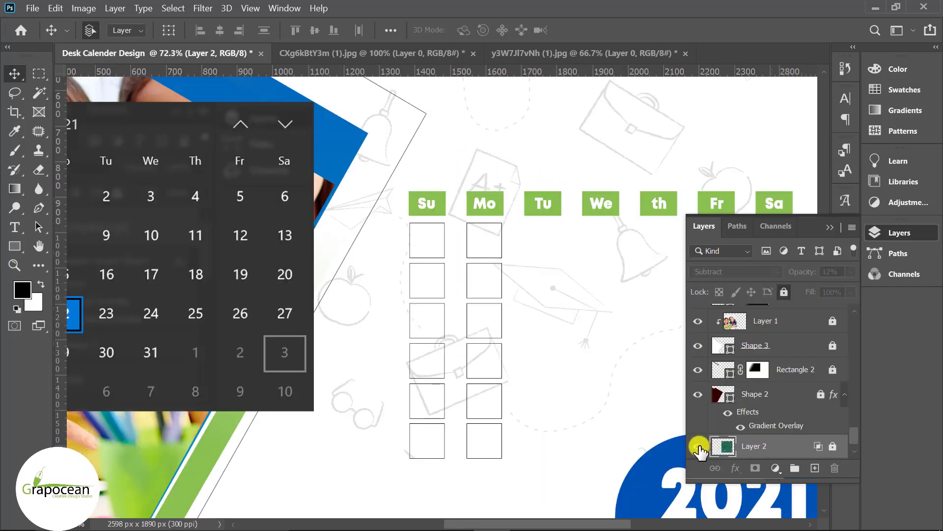
pyautogui.scroll(1, 526, 412)
pyautogui.scroll(1, 518, 425)
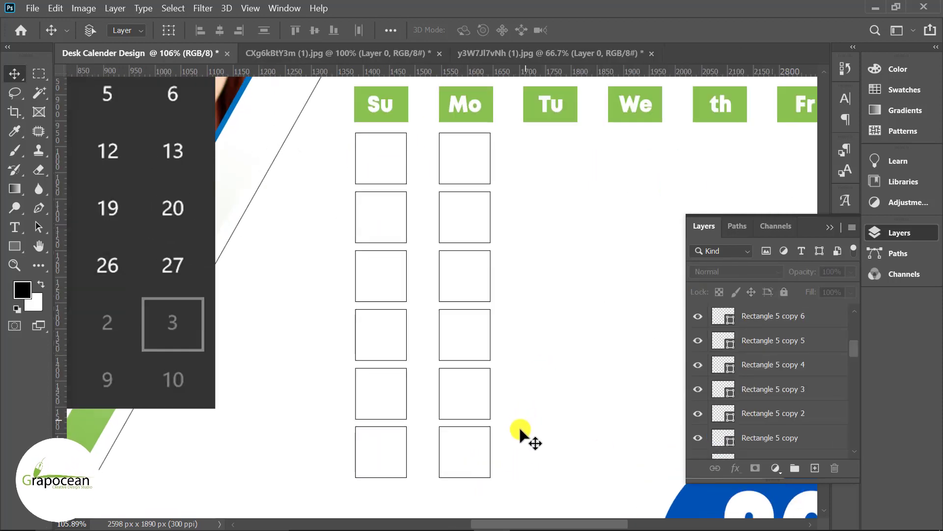
pyautogui.scroll(1, 508, 458)
pyautogui.moveTo(521, 493); pyautogui.dragTo(441, 119)
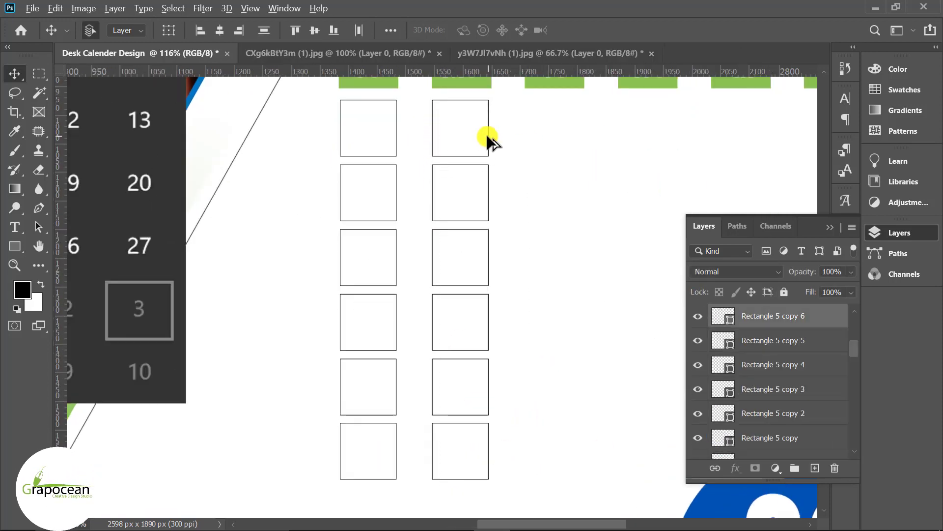
pyautogui.moveTo(489, 140); pyautogui.dragTo(518, 138)
pyautogui.click(493, 147)
pyautogui.moveTo(490, 151); pyautogui.dragTo(582, 153)
pyautogui.hotkey('ctrl', '0')
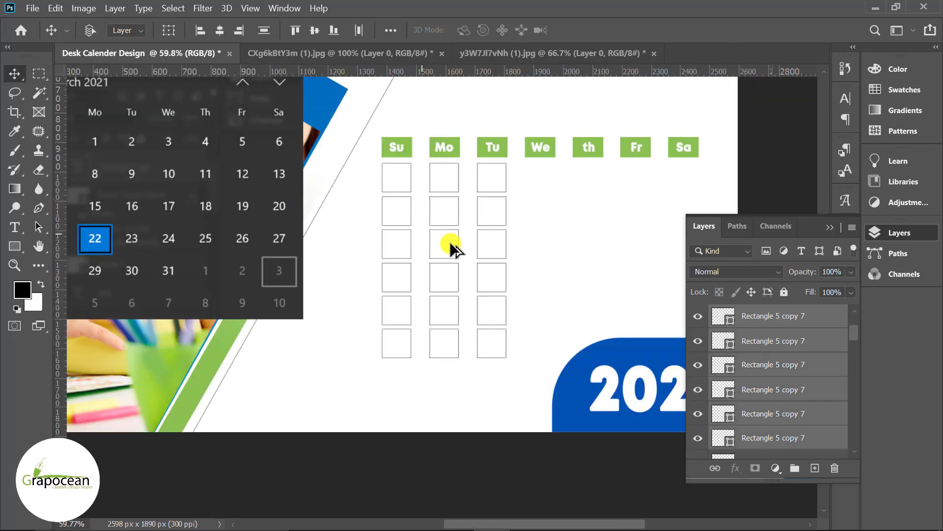
pyautogui.moveTo(576, 525)
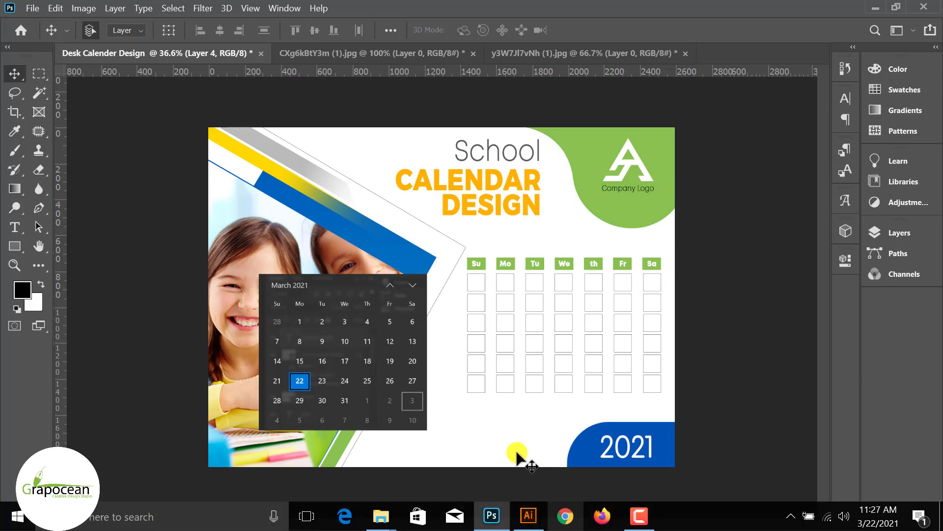
# Type '01' below the grid in orange sampled from the DESIGN heading
pyautogui.scroll(3, 518, 459)
pyautogui.click(19, 226)
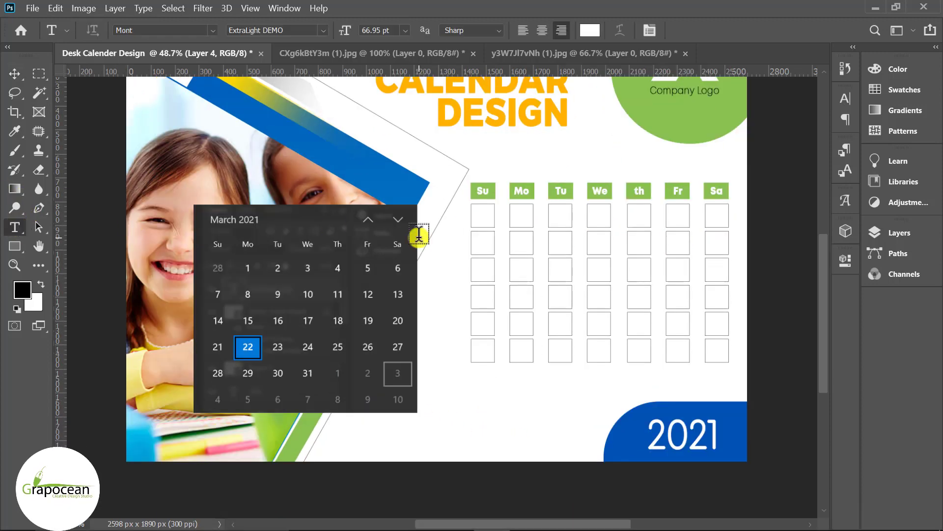
pyautogui.scroll(1, 479, 240)
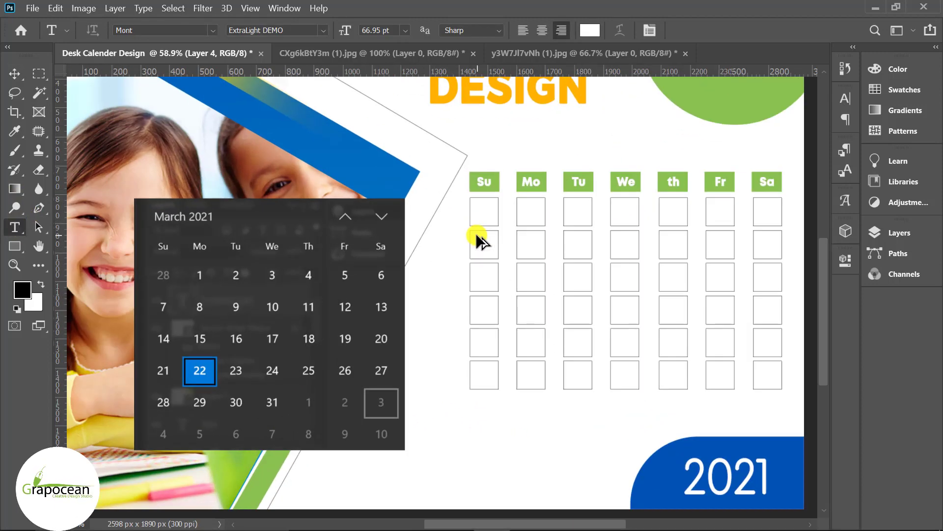
pyautogui.click(502, 428)
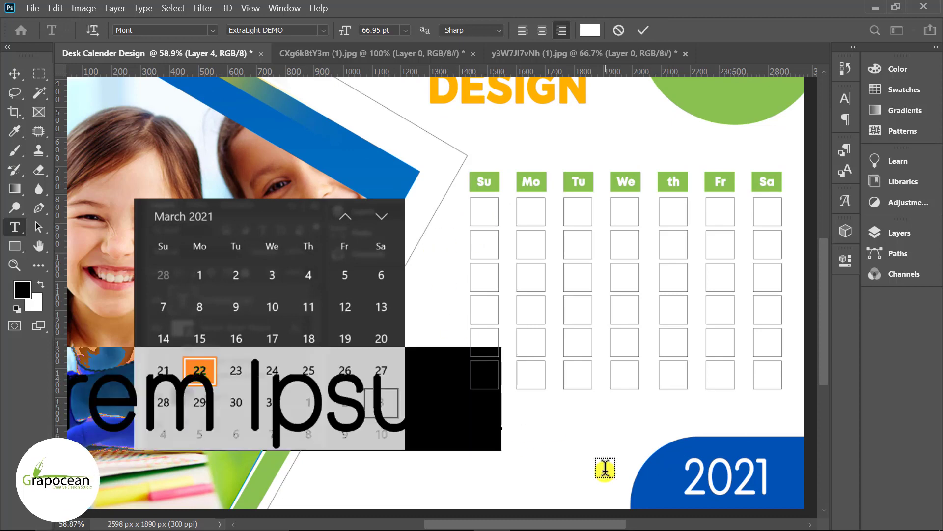
pyautogui.press('BackSpace')
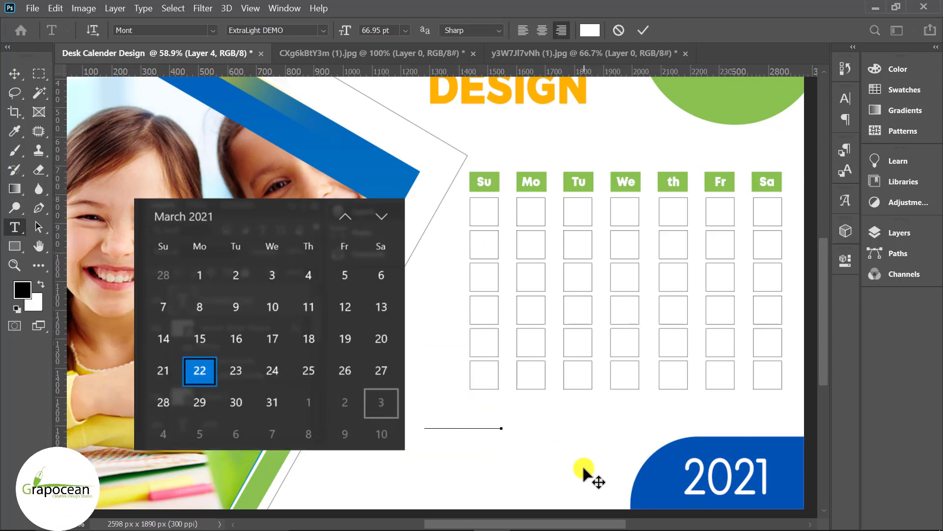
pyautogui.click(590, 30)
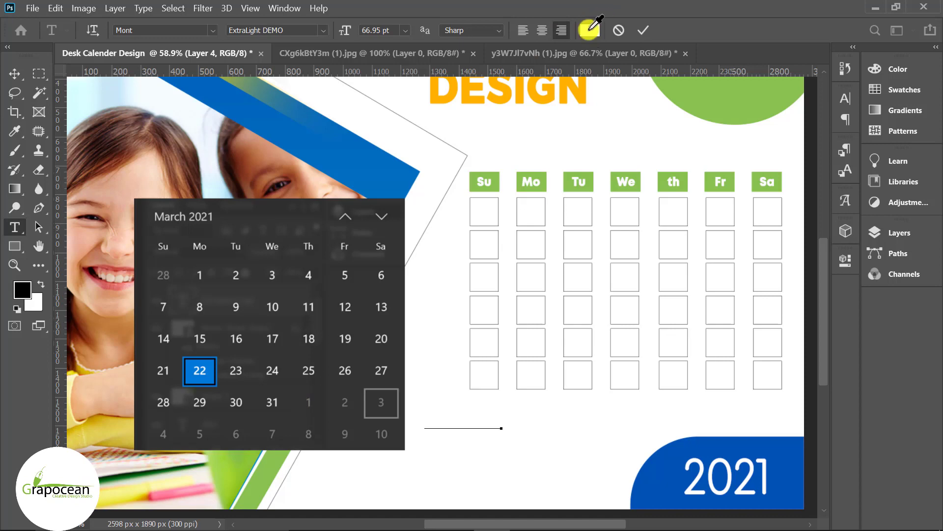
pyautogui.click(511, 91)
pyautogui.click(598, 271)
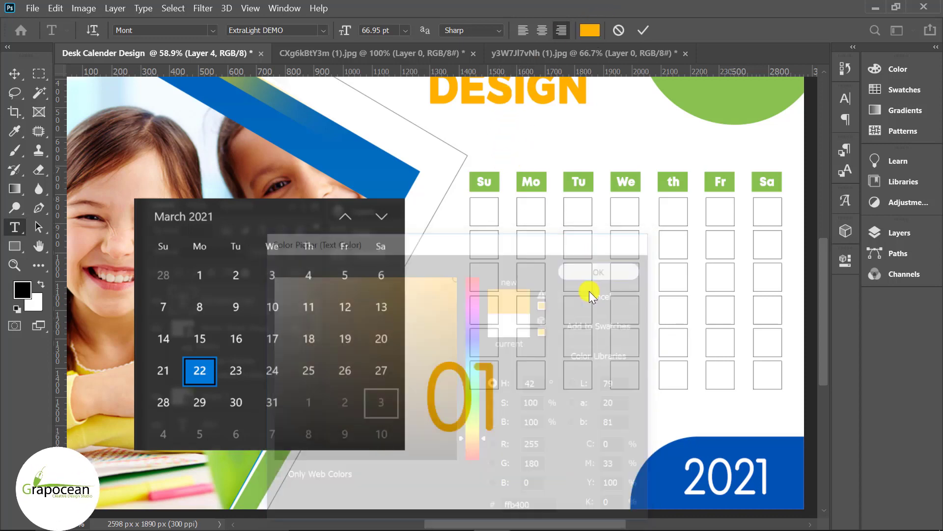
pyautogui.hotkey('ctrl', 'Return')
# Move the 01 into the first box under Su and scale it down to fit
pyautogui.press('v')
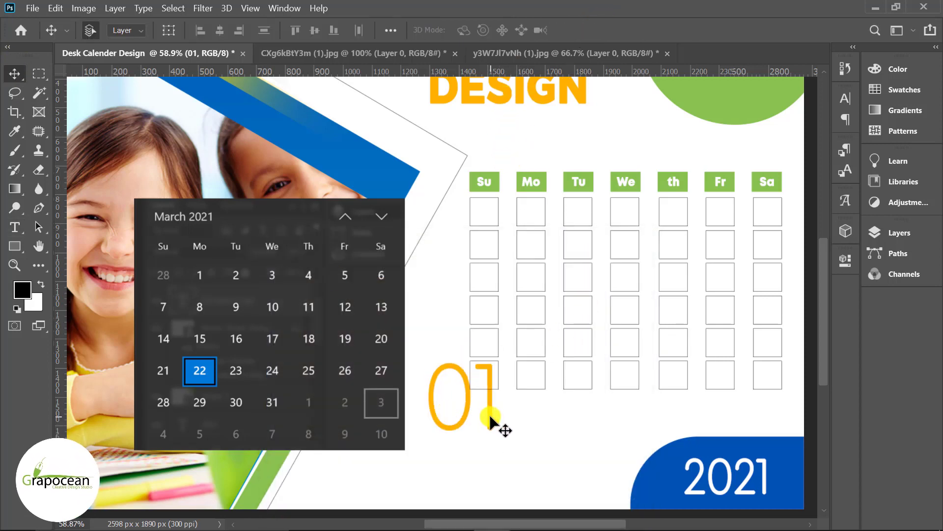
pyautogui.moveTo(491, 420); pyautogui.dragTo(505, 227)
pyautogui.hotkey('ctrl', 't')
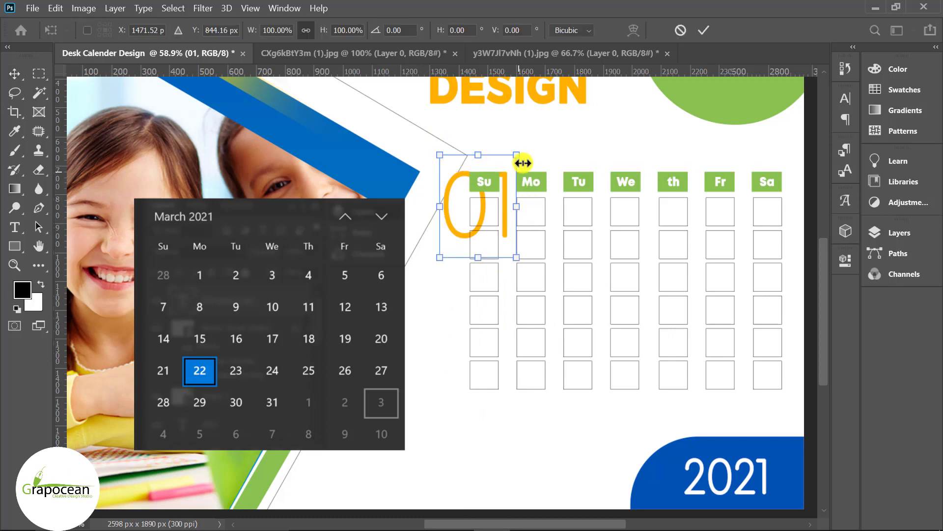
pyautogui.moveTo(516, 154); pyautogui.dragTo(489, 201)
pyautogui.scroll(3, 497, 232)
pyautogui.scroll(2, 499, 236)
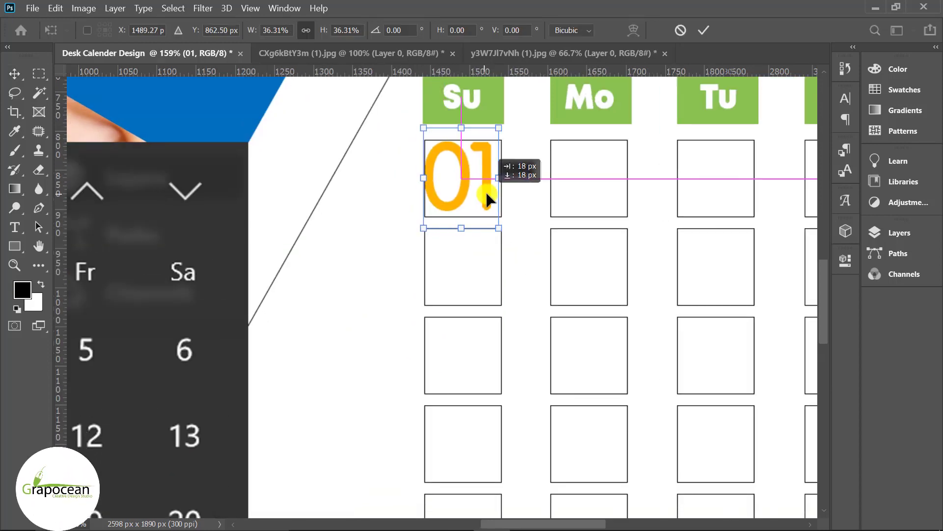
pyautogui.moveTo(495, 139); pyautogui.dragTo(486, 155)
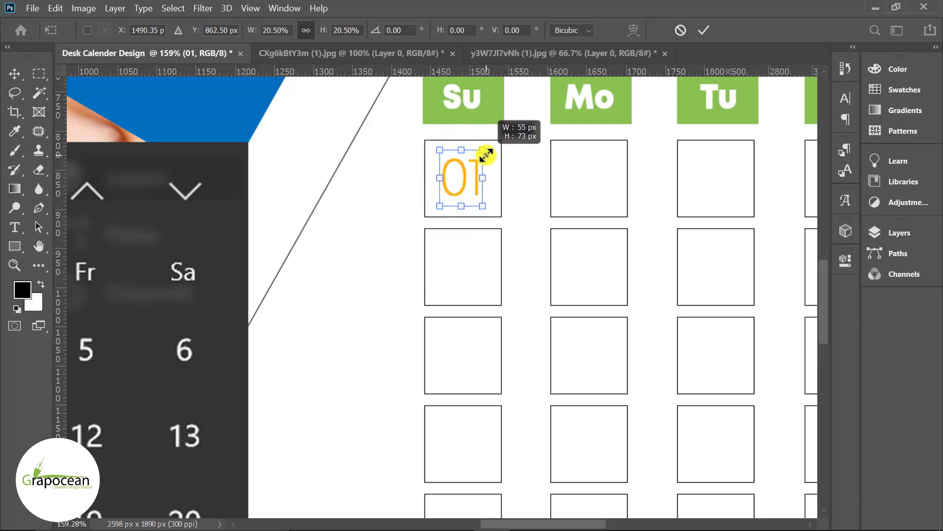
pyautogui.click(708, 38)
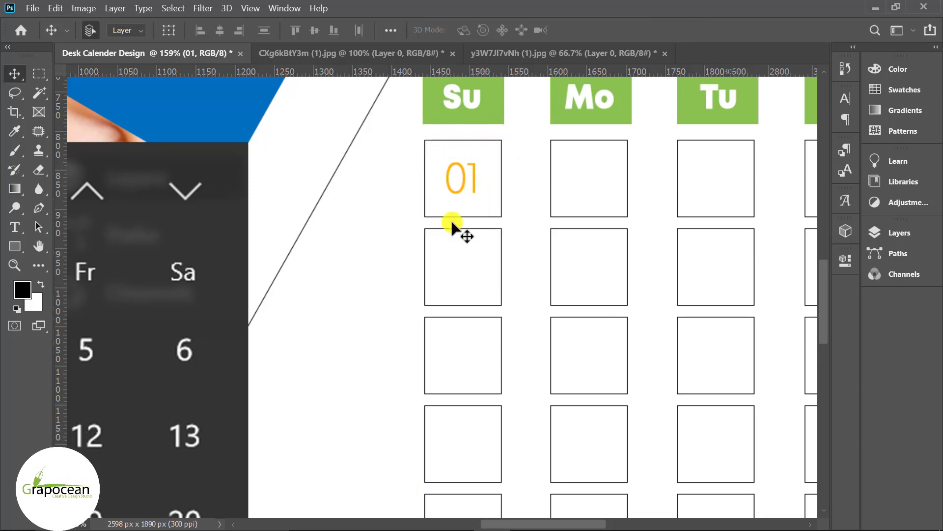
pyautogui.scroll(-5, 485, 221)
pyautogui.scroll(2, 503, 237)
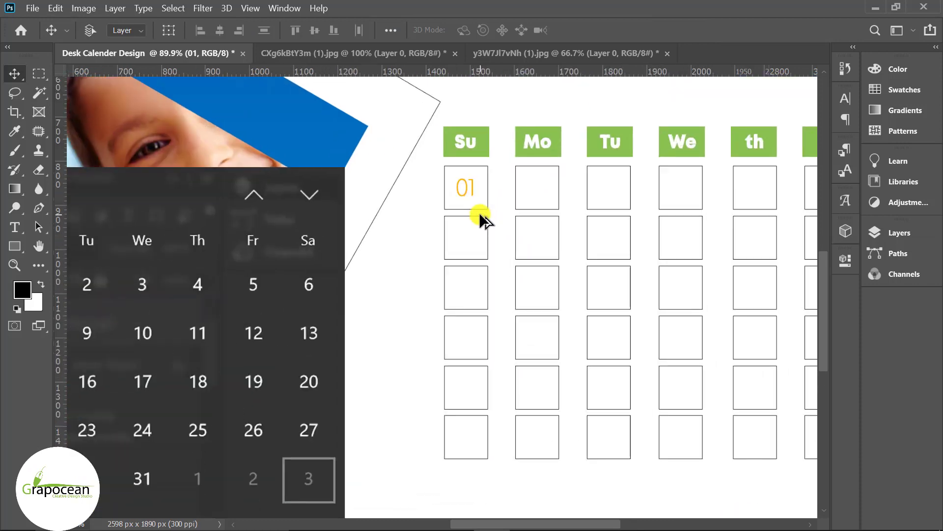
pyautogui.scroll(2, 480, 217)
pyautogui.scroll(-2, 482, 194)
pyautogui.scroll(-1, 526, 217)
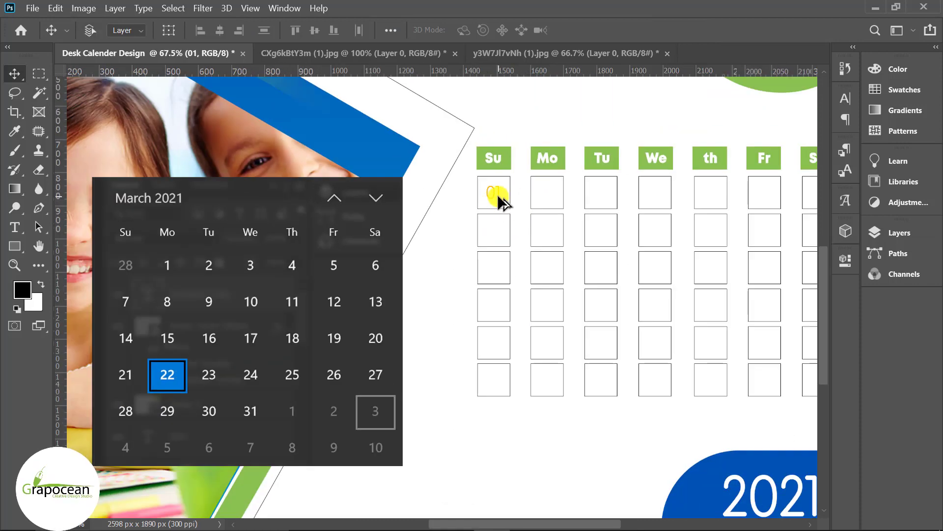
# Move the orange 01 into the Mo box and duplicate it into the Tu box
pyautogui.scroll(-1, 498, 194)
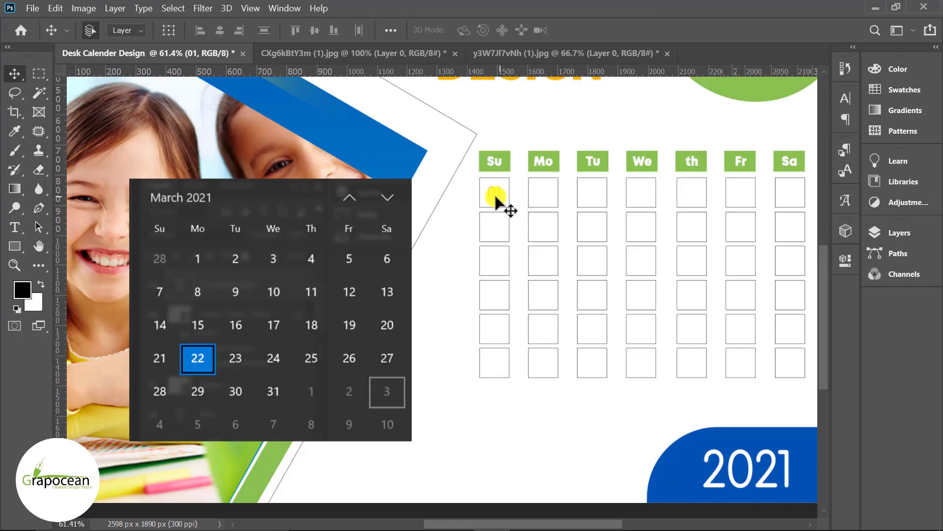
pyautogui.scroll(2, 494, 194)
pyautogui.scroll(2, 494, 194)
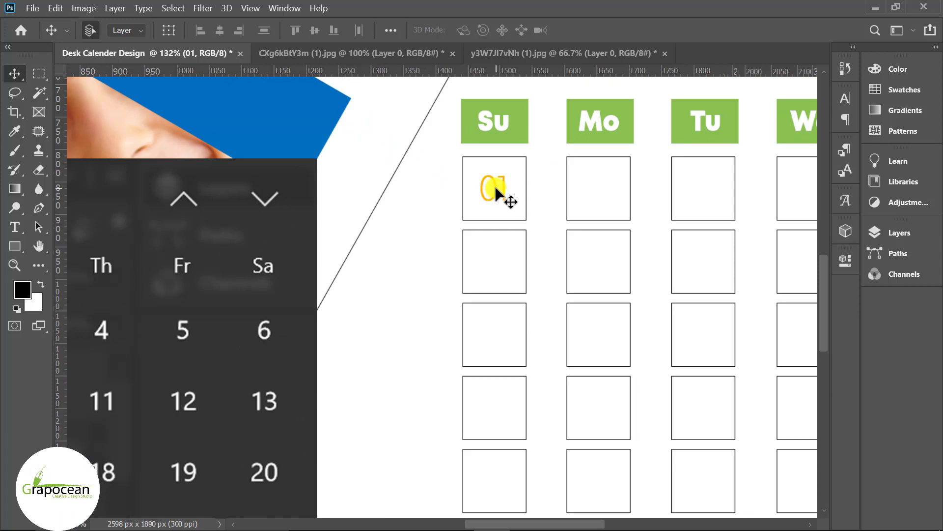
pyautogui.moveTo(496, 194); pyautogui.dragTo(601, 196)
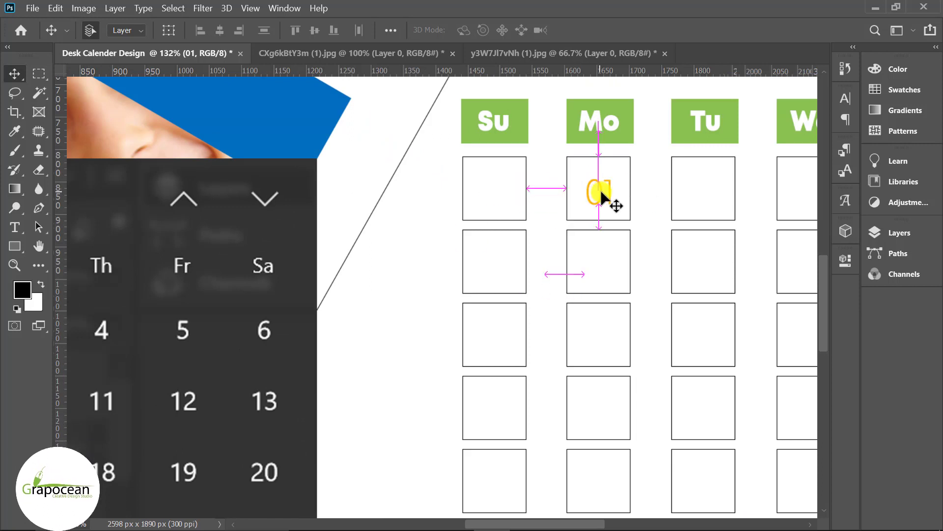
pyautogui.scroll(1, 617, 201)
pyautogui.moveTo(603, 194); pyautogui.dragTo(738, 195)
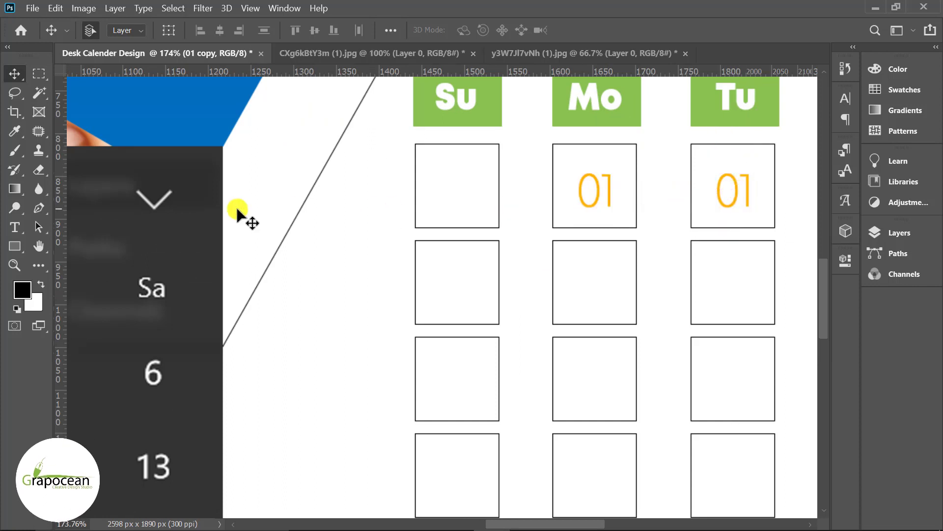
# Change the Tu copy to 02 and align it level with the 01
pyautogui.click(18, 223)
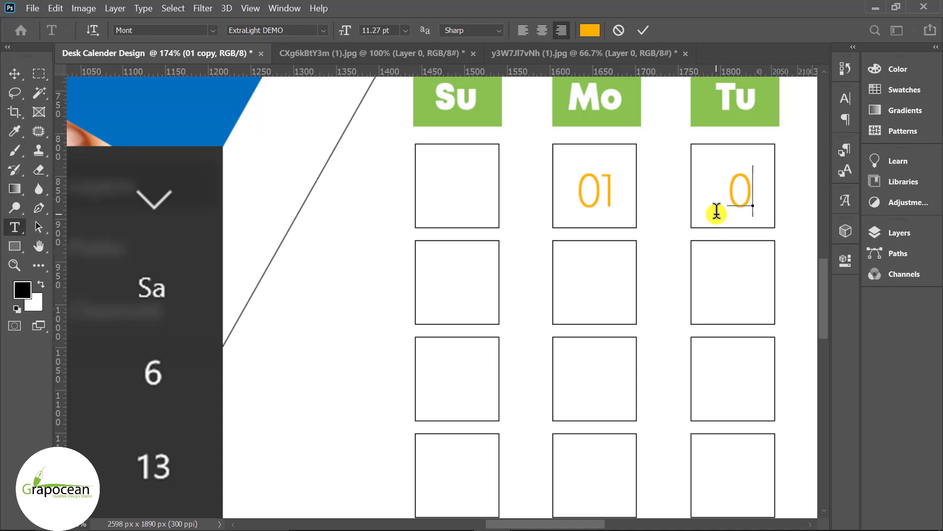
pyautogui.write('0')
pyautogui.click(15, 74)
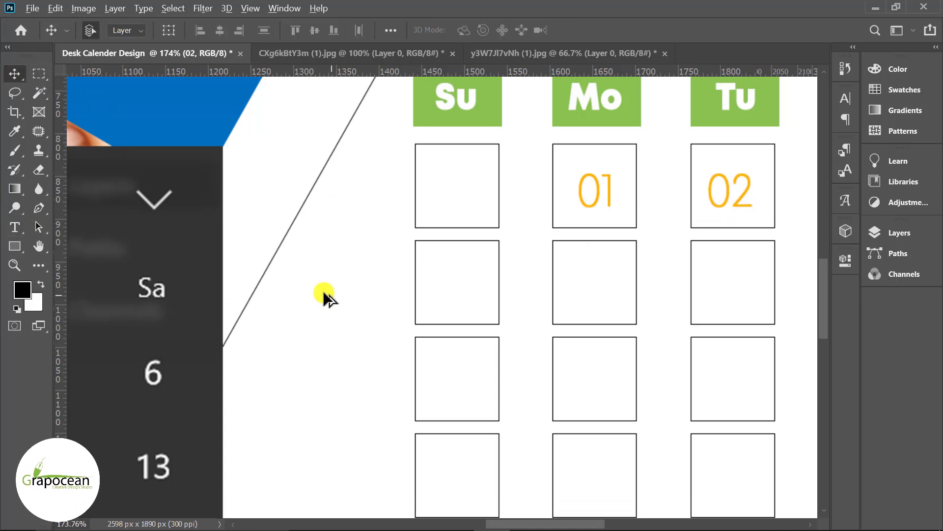
pyautogui.scroll(-2, 323, 290)
pyautogui.scroll(-2, 341, 287)
pyautogui.scroll(2, 476, 259)
pyautogui.scroll(2, 499, 249)
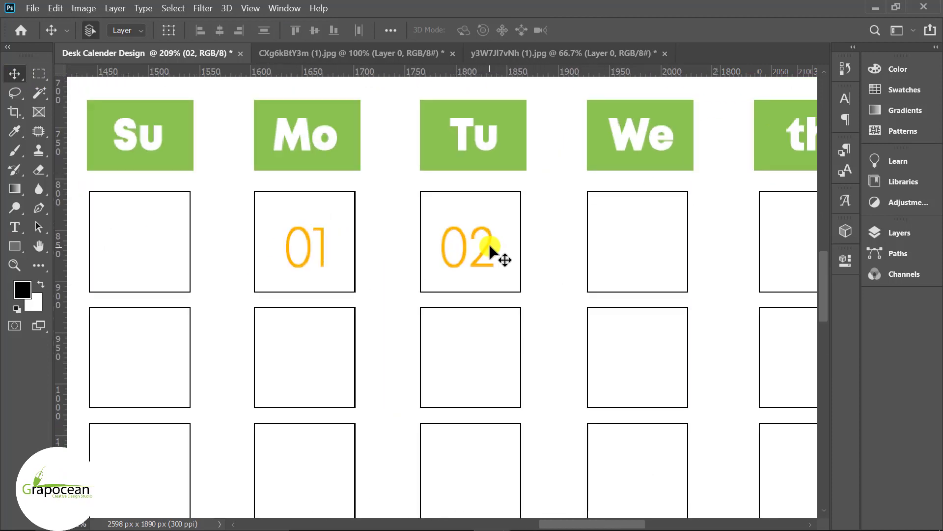
pyautogui.moveTo(492, 240); pyautogui.dragTo(676, 243)
# Fill the We and Th boxes with the orange dates 03 and 04
pyautogui.click(16, 227)
pyautogui.write('03')
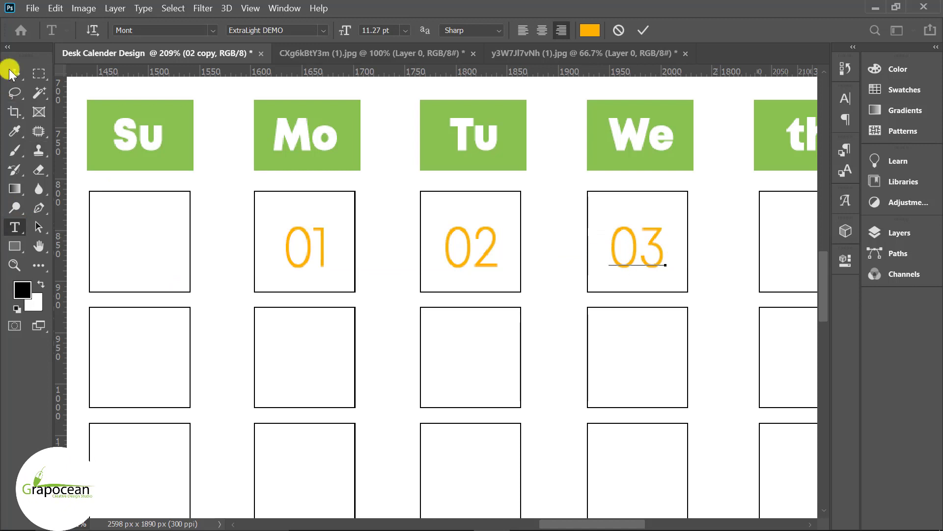
pyautogui.click(11, 71)
pyautogui.scroll(-3, 108, 313)
pyautogui.scroll(3, 433, 266)
pyautogui.scroll(1, 437, 270)
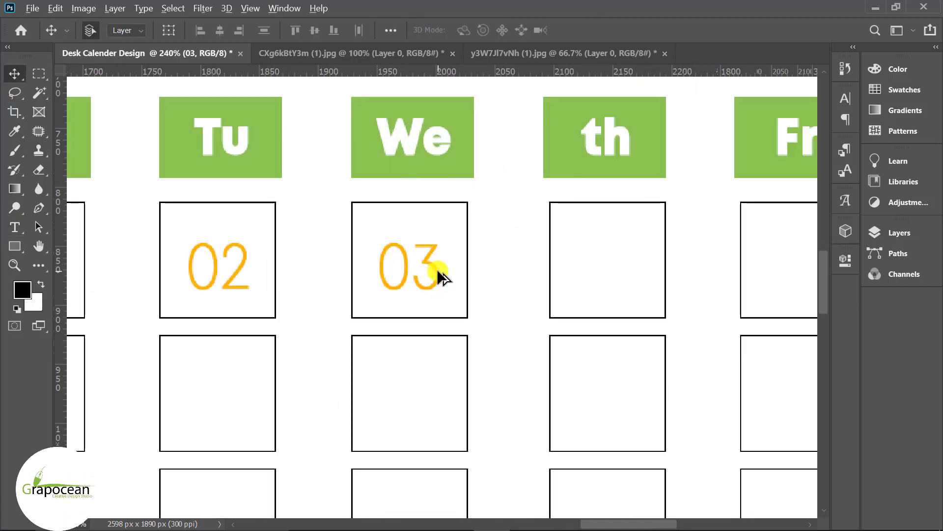
pyautogui.moveTo(437, 269); pyautogui.dragTo(637, 276)
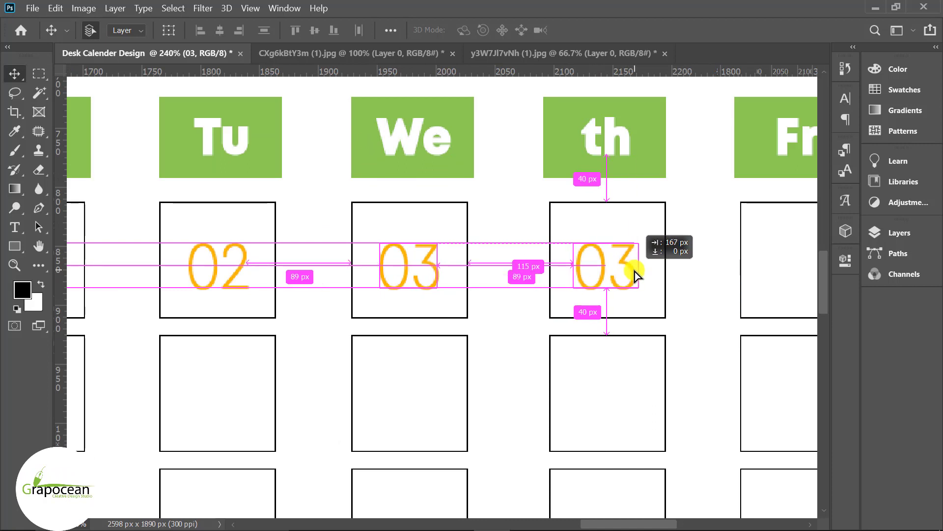
pyautogui.click(15, 209)
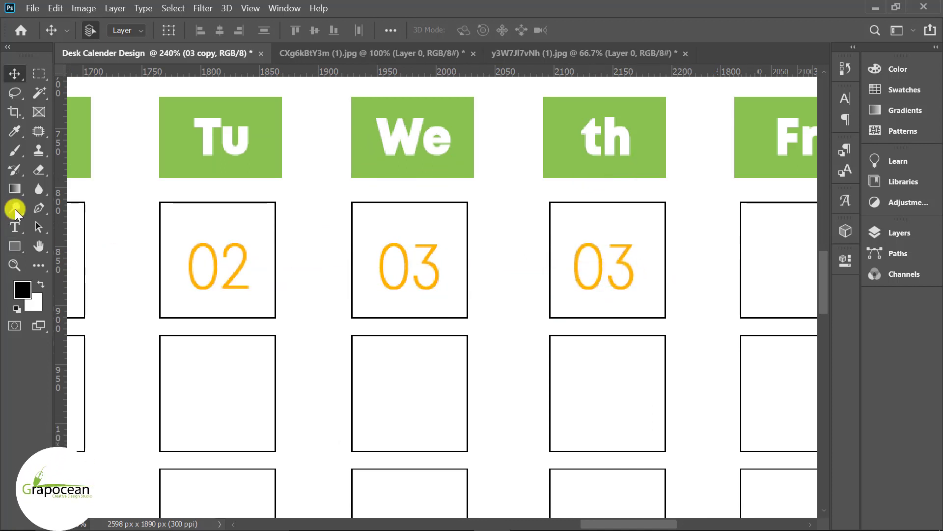
pyautogui.moveTo(606, 268); pyautogui.dragTo(672, 275)
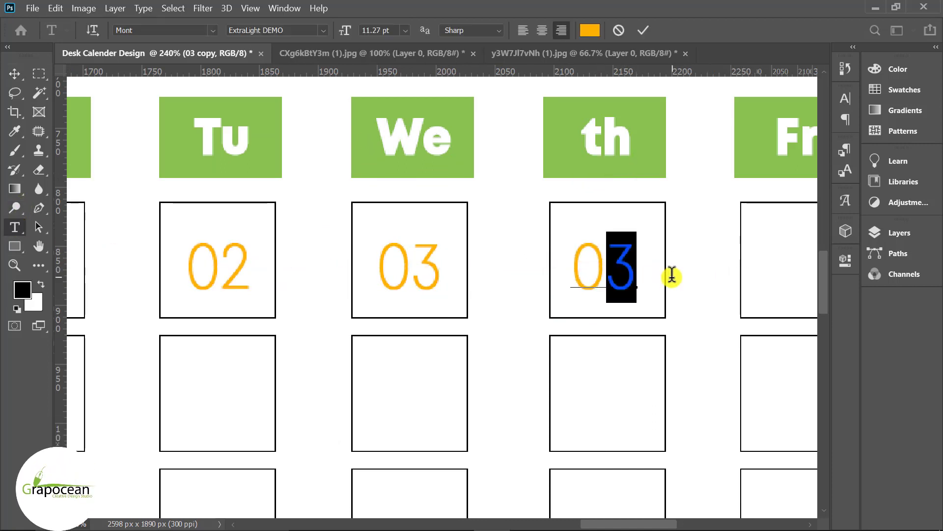
pyautogui.write('04')
pyautogui.click(12, 84)
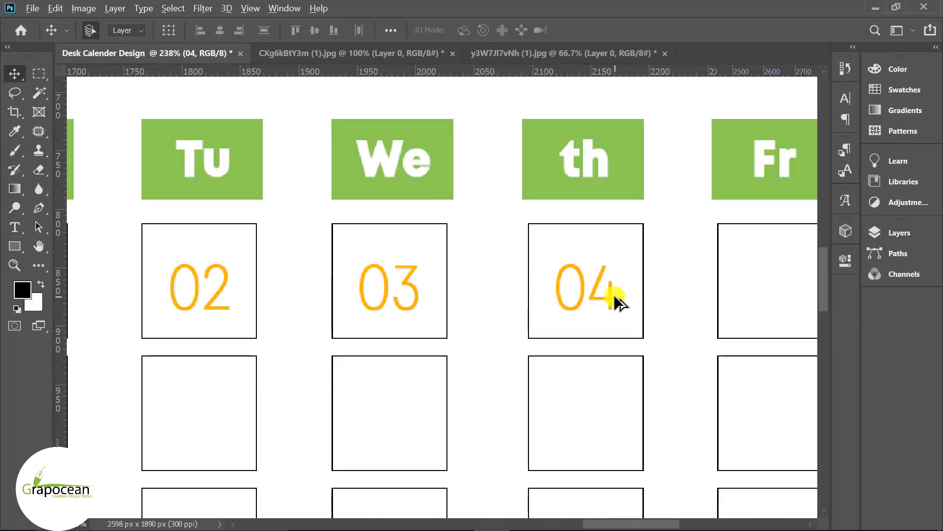
# Copy the date number toward the end of the row and retype it as 06 under Sa
pyautogui.hscroll(3, 614, 294)
pyautogui.moveTo(433, 294)
pyautogui.mouseDown()
pyautogui.moveTo(628, 295)
pyautogui.moveTo(796, 320)
pyautogui.mouseUp()
pyautogui.press('t')
pyautogui.write('t6')
pyautogui.hotkey('ctrl', 'Return')
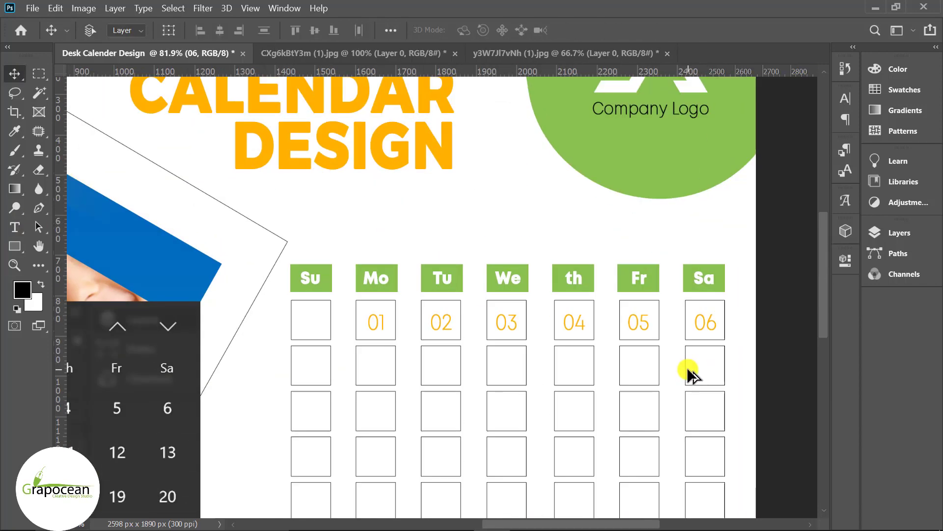
# Copy the 06 down into the second row's Su box, then add a copy retyped as 07
pyautogui.moveTo(715, 322); pyautogui.dragTo(350, 335)
pyautogui.scroll(5, 316, 372)
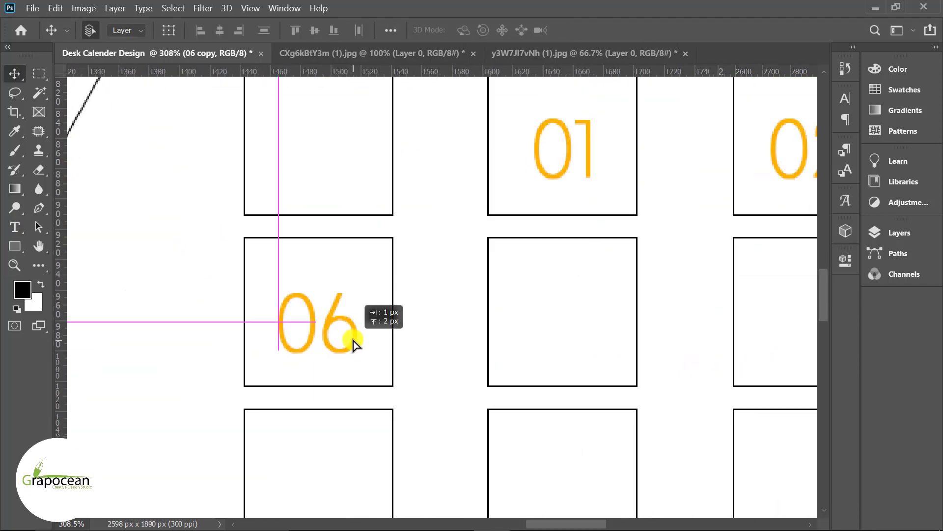
pyautogui.scroll(-2, 349, 336)
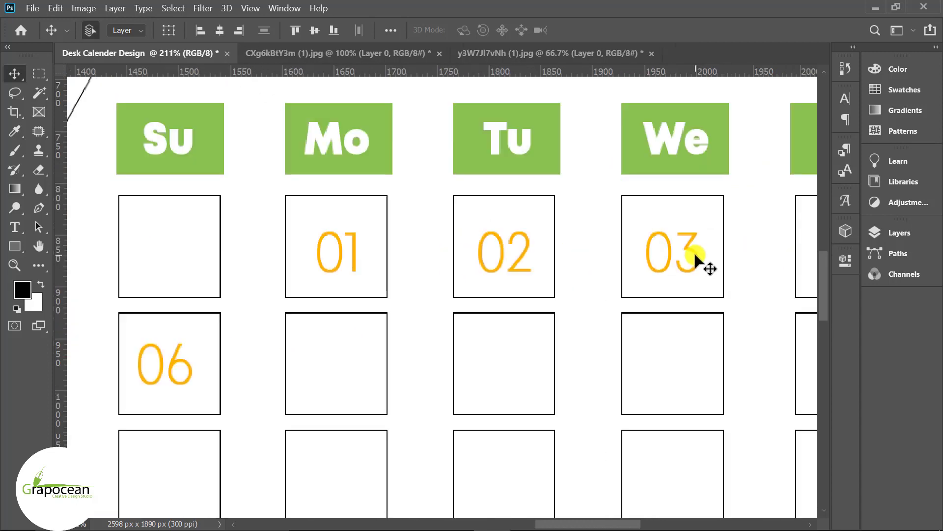
pyautogui.scroll(-2, 739, 317)
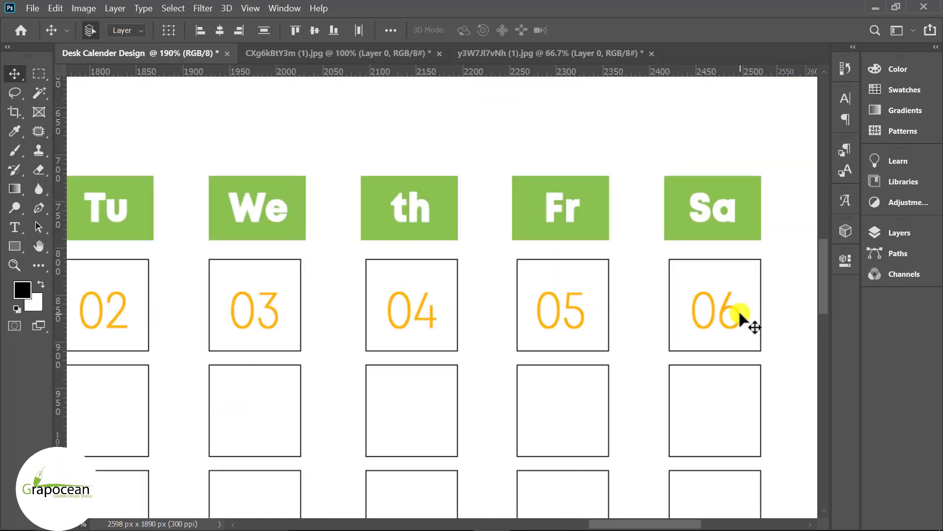
pyautogui.scroll(-3, 807, 399)
pyautogui.scroll(3, 332, 363)
pyautogui.moveTo(381, 311); pyautogui.dragTo(470, 305)
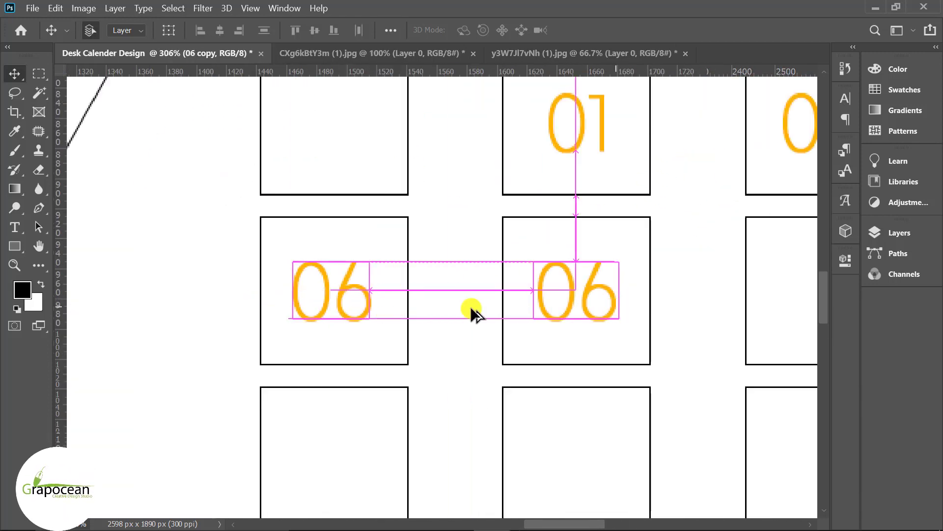
pyautogui.doubleClick(650, 305)
pyautogui.write('7')
# Add the second-row dates 08 and 09 in the Tu and We boxes
pyautogui.moveTo(573, 330); pyautogui.dragTo(722, 301)
pyautogui.doubleClick(752, 311)
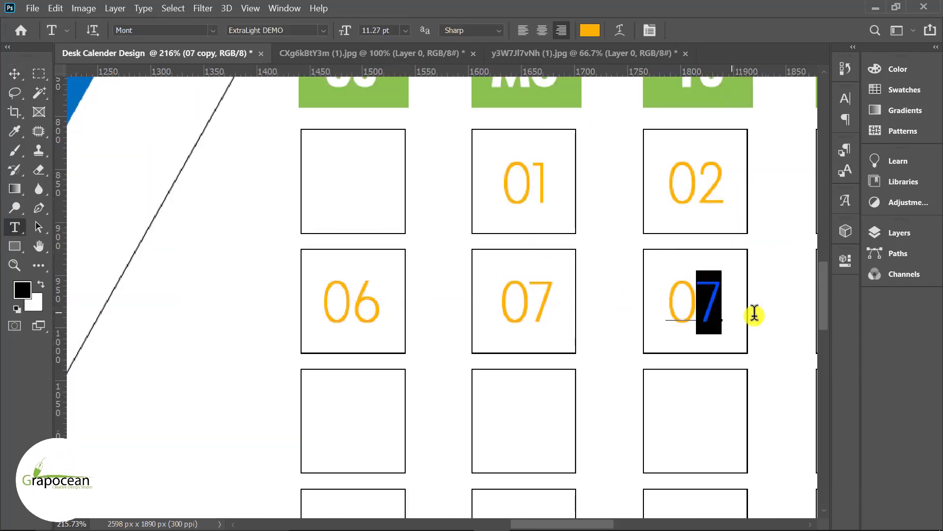
pyautogui.write('8')
pyautogui.hotkey('ctrl', 'Return')
pyautogui.press('v')
pyautogui.scroll(-1, 429, 428)
pyautogui.scroll(1, 568, 370)
pyautogui.scroll(1, 568, 370)
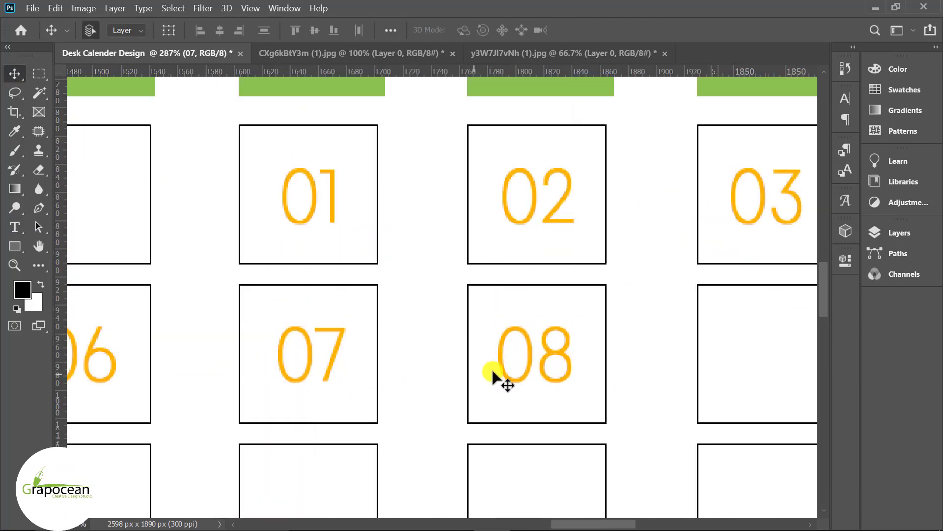
pyautogui.moveTo(361, 379); pyautogui.dragTo(607, 370)
pyautogui.doubleClick(606, 366)
pyautogui.write('9')
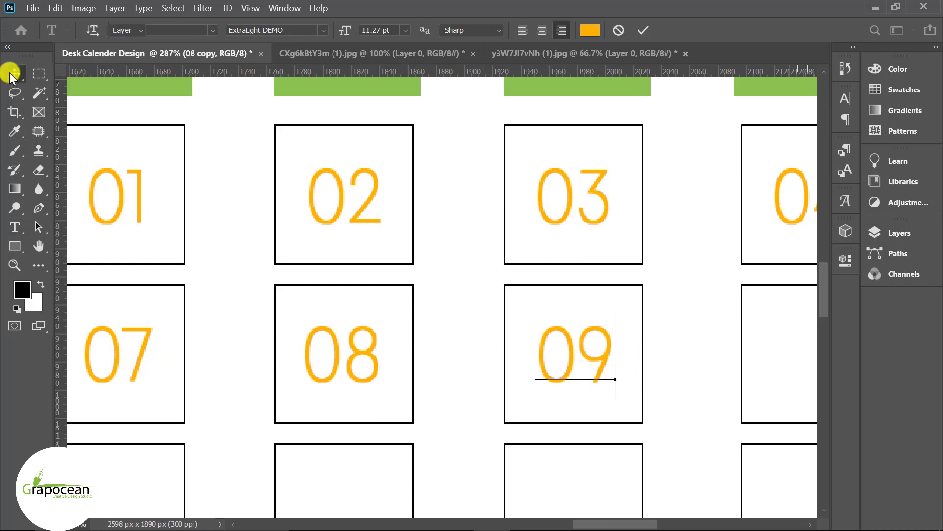
pyautogui.hotkey('ctrl', 'Return')
# Add the dates 10 and 11 in the boxes under Th and Fr
pyautogui.scroll(-1, 477, 403)
pyautogui.moveTo(477, 403); pyautogui.dragTo(635, 391)
pyautogui.doubleClick(638, 395)
pyautogui.write('10')
pyautogui.hotkey('ctrl', 'Return')
pyautogui.scroll(-1, 543, 429)
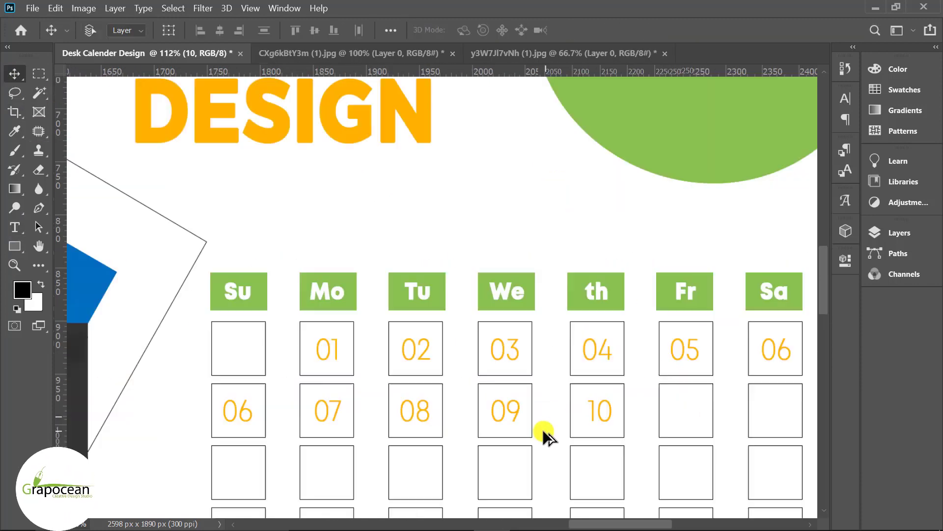
pyautogui.scroll(1, 553, 407)
pyautogui.doubleClick(701, 398)
pyautogui.moveTo(552, 407)
pyautogui.mouseDown()
pyautogui.moveTo(716, 396)
pyautogui.moveTo(717, 406)
pyautogui.mouseUp()
pyautogui.write('111')
pyautogui.hotkey('ctrl', 'Return')
# Copy 11 into the box under Sa and change it to 12
pyautogui.scroll(2, 722, 384)
pyautogui.scroll(-3, 712, 392)
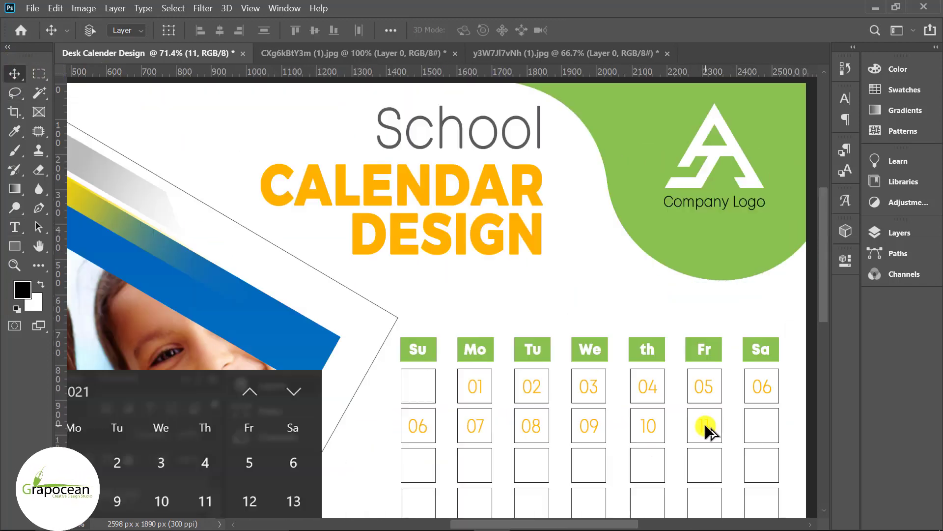
pyautogui.scroll(1, 670, 302)
pyautogui.scroll(2, 669, 302)
pyautogui.moveTo(591, 320)
pyautogui.mouseDown()
pyautogui.moveTo(755, 321)
pyautogui.moveTo(800, 330)
pyautogui.mouseUp()
pyautogui.press('t')
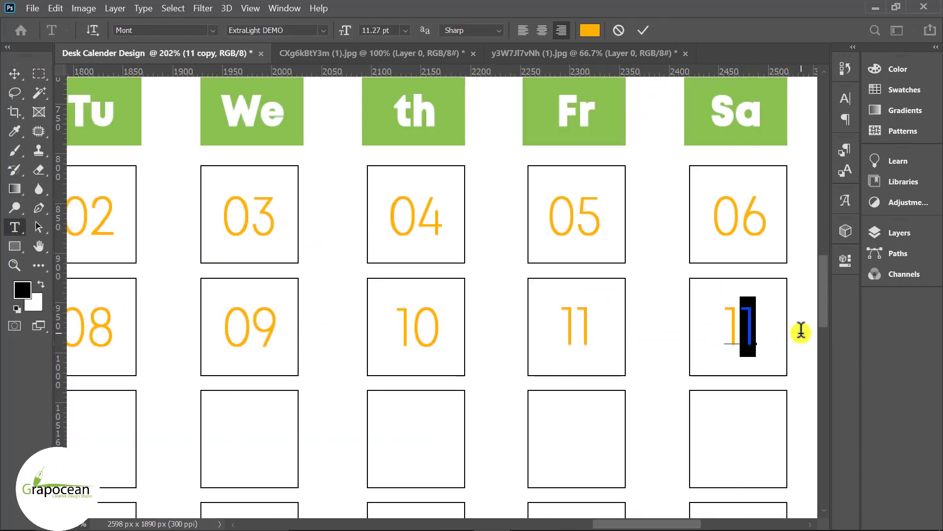
pyautogui.click(22, 74)
pyautogui.scroll(-3, 552, 421)
pyautogui.scroll(2, 752, 291)
# Copy 12 down into the third row's Su box and change it to 13
pyautogui.moveTo(732, 280); pyautogui.dragTo(128, 354)
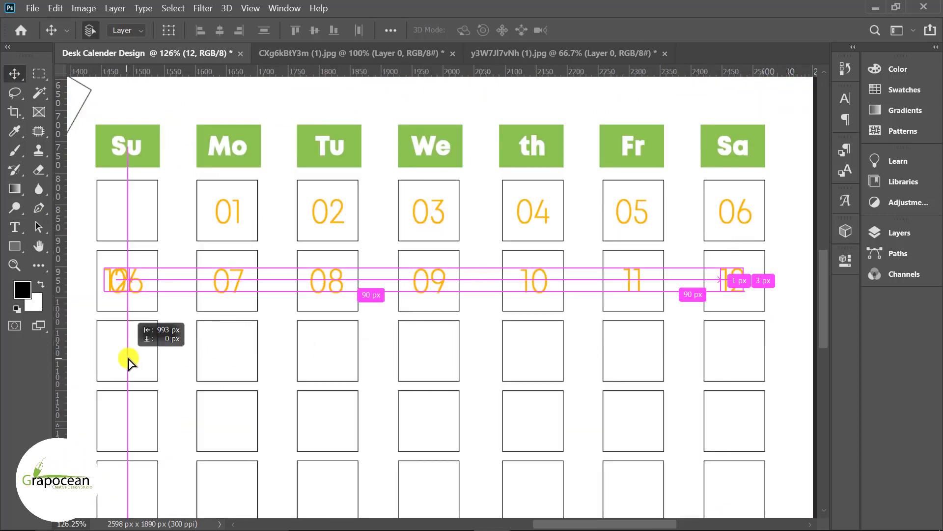
pyautogui.write('t')
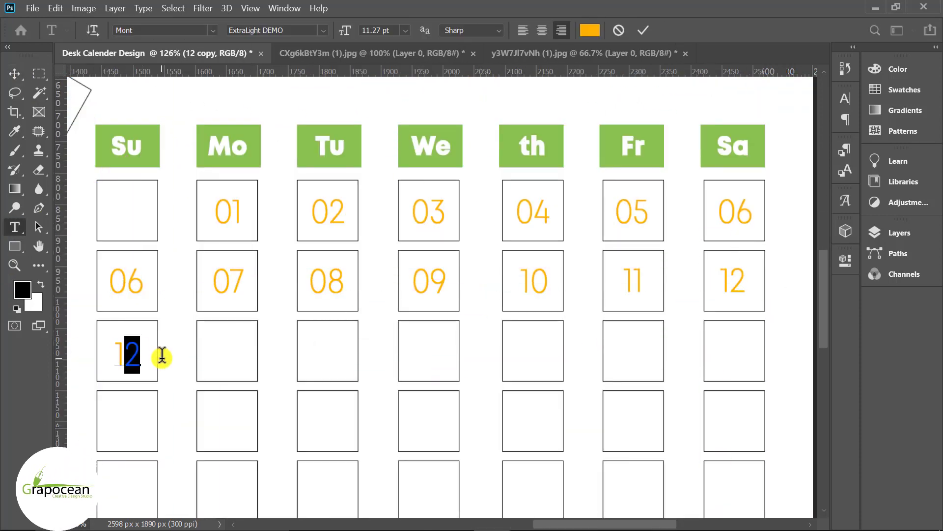
pyautogui.write('3')
pyautogui.click(16, 74)
pyautogui.scroll(2, 129, 370)
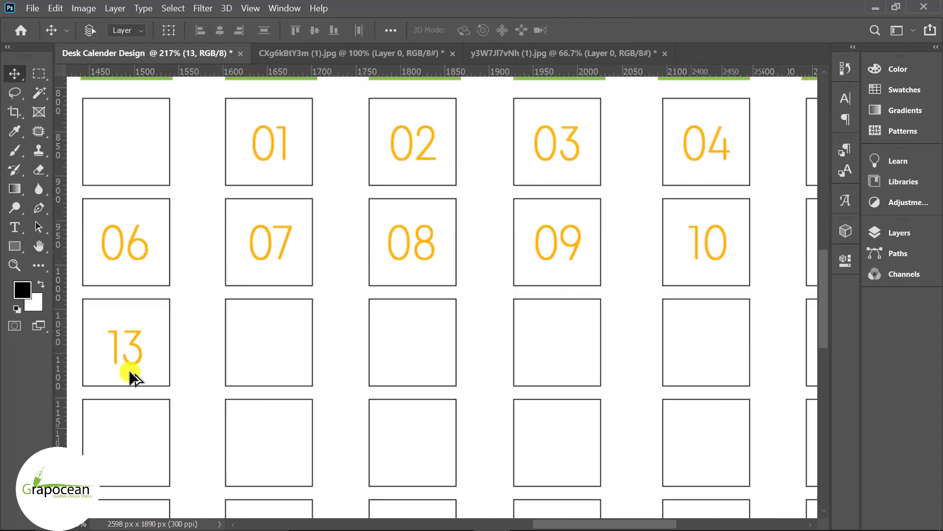
pyautogui.scroll(3, 129, 369)
# Add the dates 14 and 15 in the third row's Mo and Tu boxes
pyautogui.moveTo(143, 356)
pyautogui.mouseDown()
pyautogui.moveTo(146, 339)
pyautogui.moveTo(405, 342)
pyautogui.moveTo(446, 322)
pyautogui.mouseUp()
pyautogui.click(15, 227)
pyautogui.write('4')
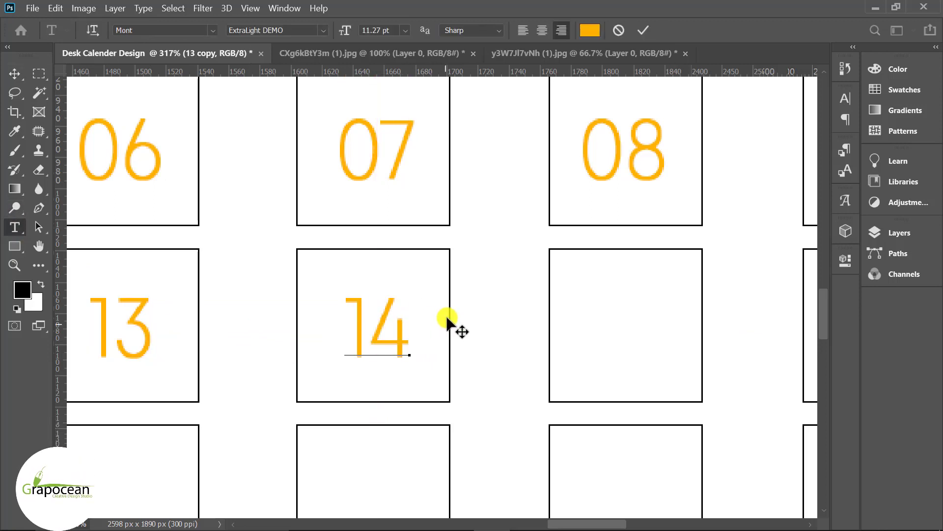
pyautogui.click(8, 77)
pyautogui.scroll(-3, 408, 315)
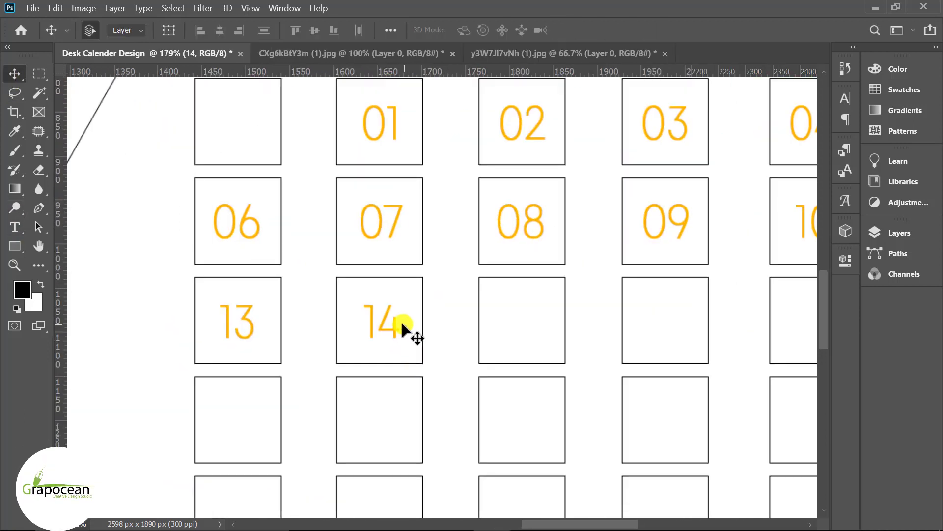
pyautogui.moveTo(432, 328); pyautogui.dragTo(537, 326)
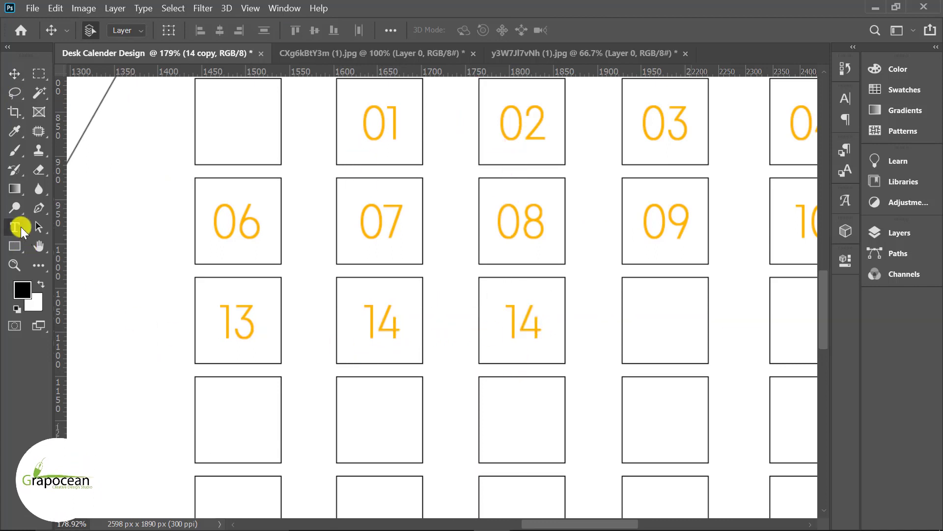
pyautogui.click(15, 227)
pyautogui.click(542, 338)
pyautogui.write('15')
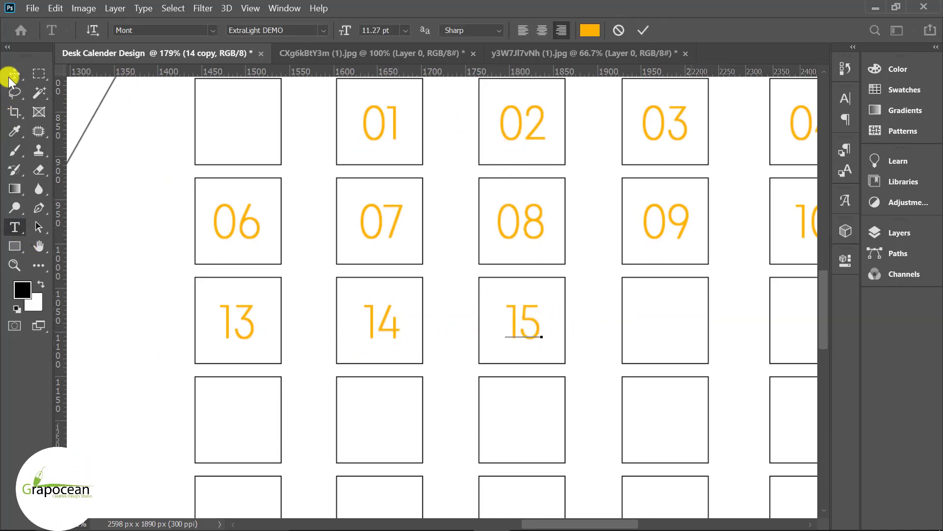
pyautogui.click(9, 78)
# Copy 15 into the We box, ready to retype it as the next date
pyautogui.scroll(2, 560, 324)
pyautogui.moveTo(543, 330)
pyautogui.mouseDown()
pyautogui.moveTo(714, 333)
pyautogui.moveTo(716, 347)
pyautogui.mouseUp()
pyautogui.scroll(-4, 697, 348)
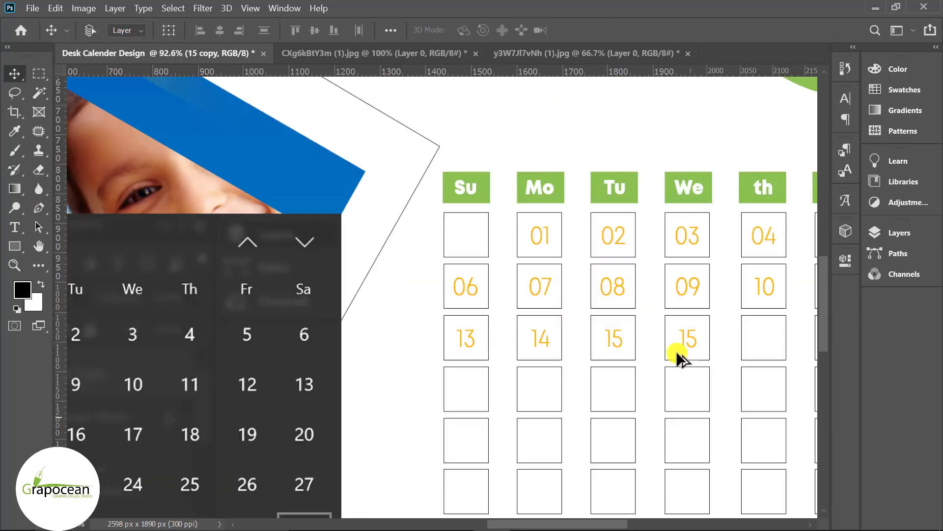
pyautogui.scroll(-3, 676, 351)
pyautogui.scroll(2, 696, 381)
pyautogui.scroll(2, 627, 362)
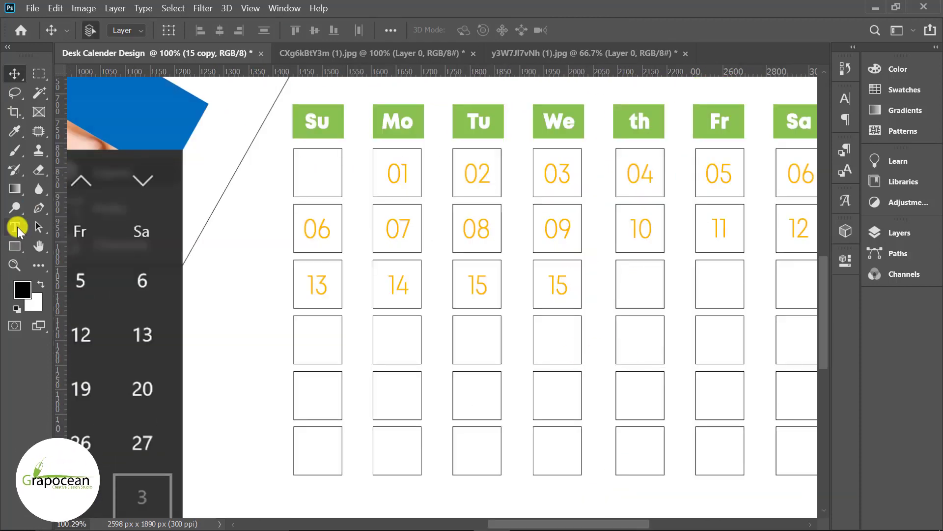
pyautogui.click(15, 227)
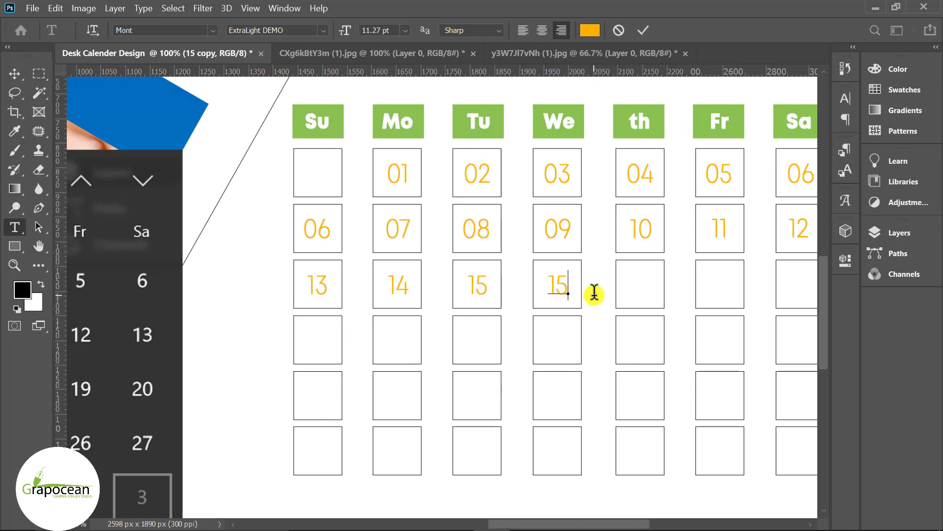